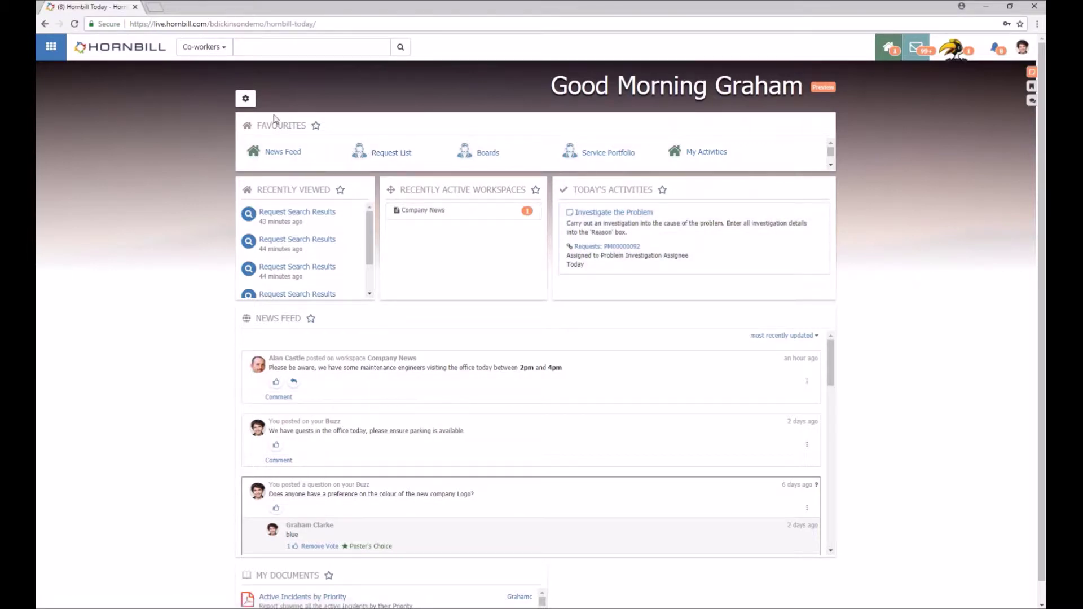
Step: Review the widget layout in the home page designer and leave it without saving
left_click(248, 102)
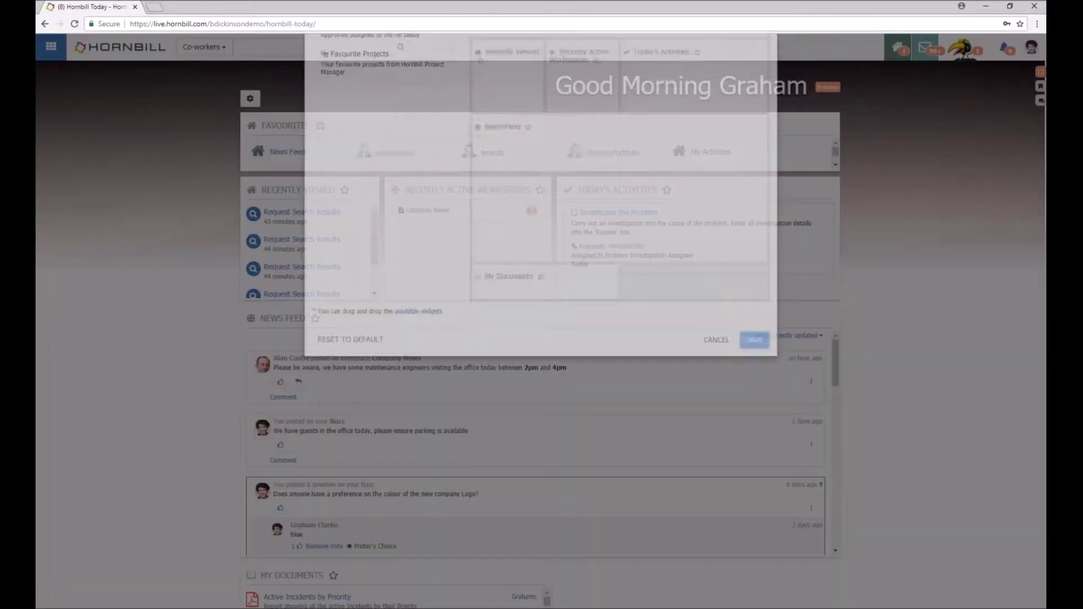
mouse_move(508, 254)
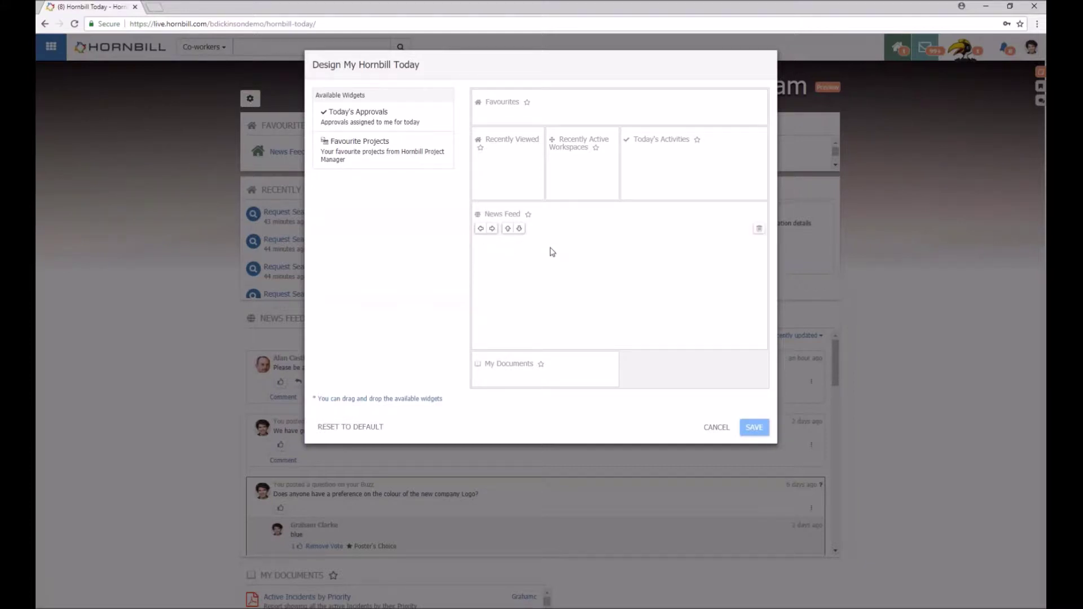
mouse_move(649, 173)
left_click(726, 430)
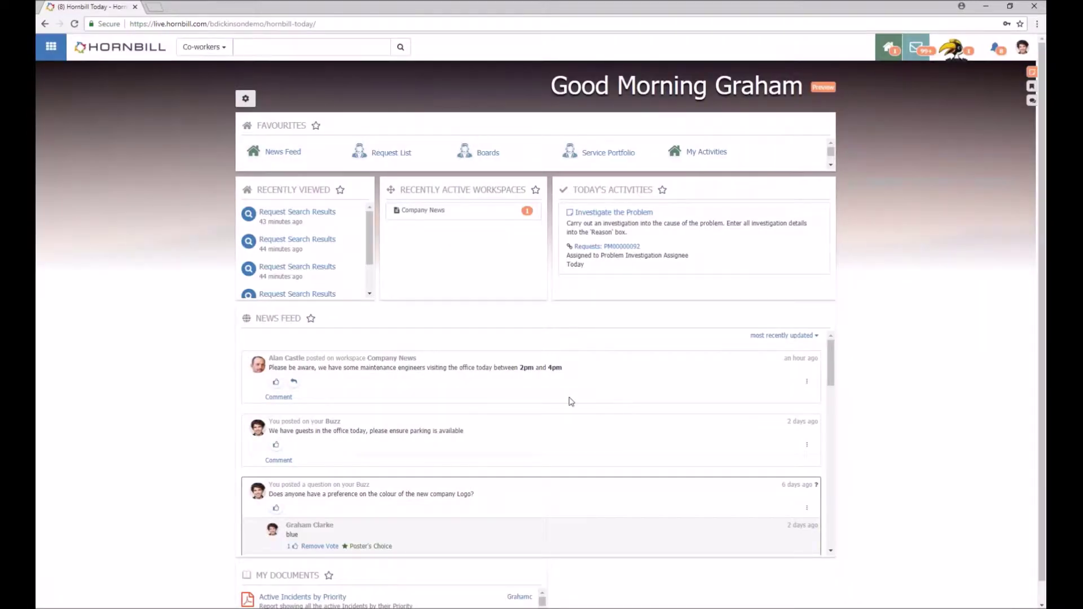
Step: Open the full News Feed page and turn on automatic backups for unsaved posts and comments
left_click(279, 320)
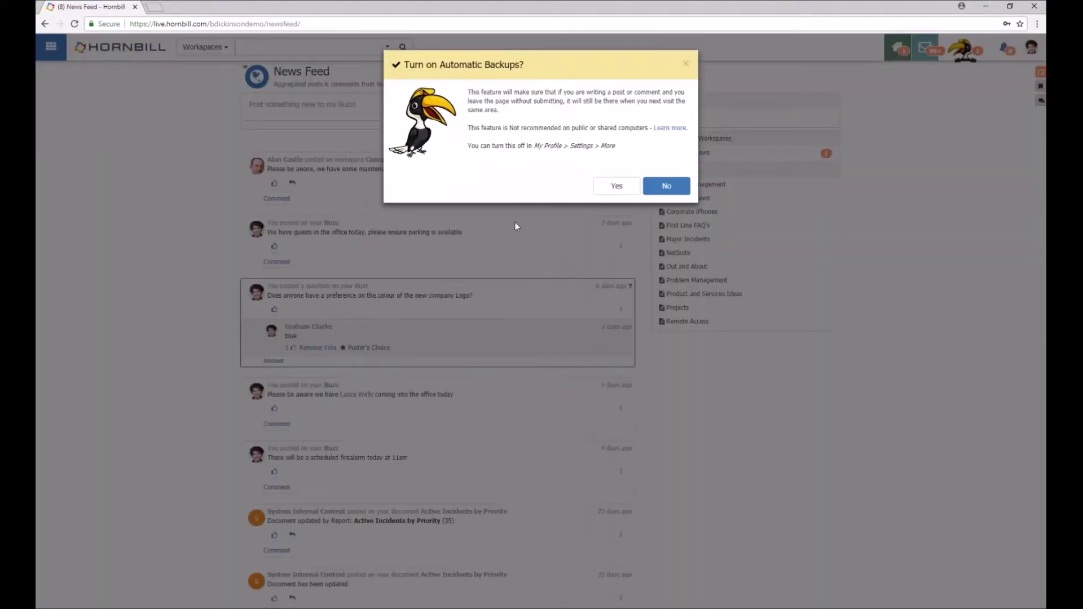
left_click(620, 186)
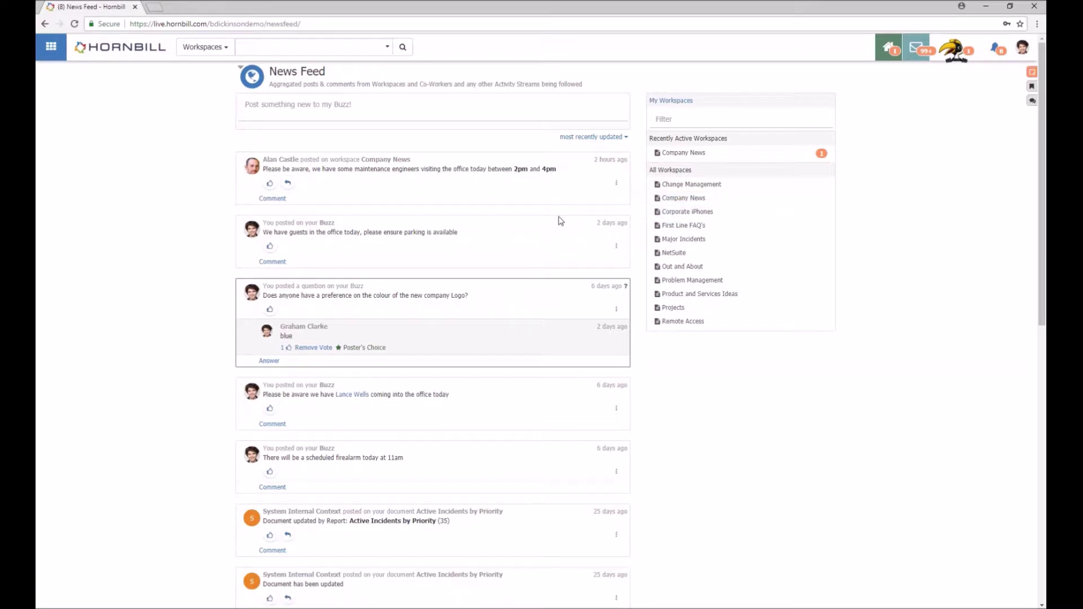
Step: Examine the older workspace, document and question posts in the News Feed and return to the newest ones
scroll(560, 220, "down", 7)
scroll(510, 235, "down", 3)
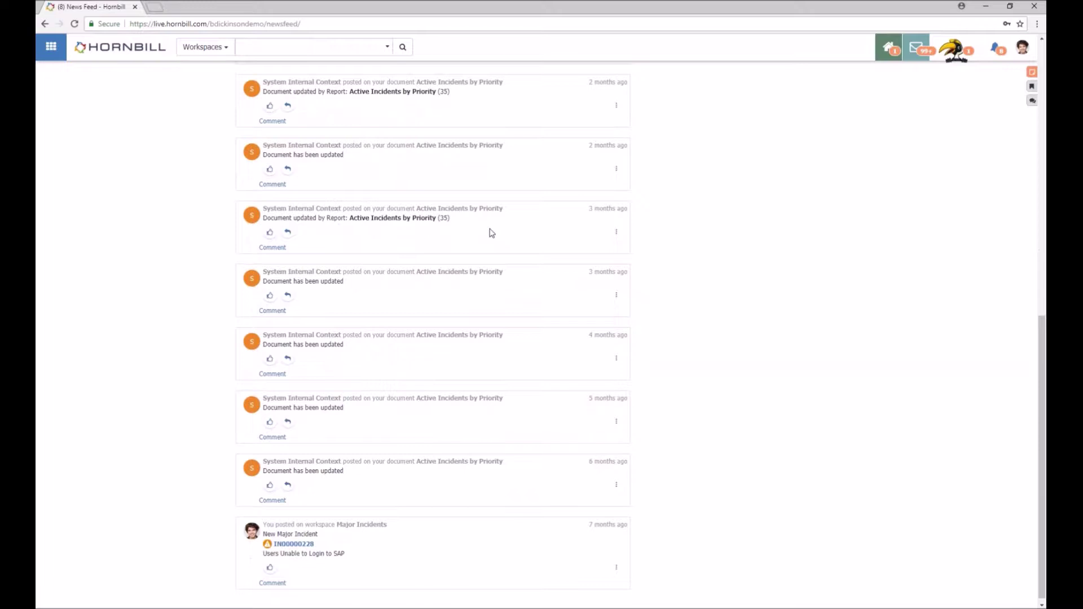
scroll(419, 271, "down", 10)
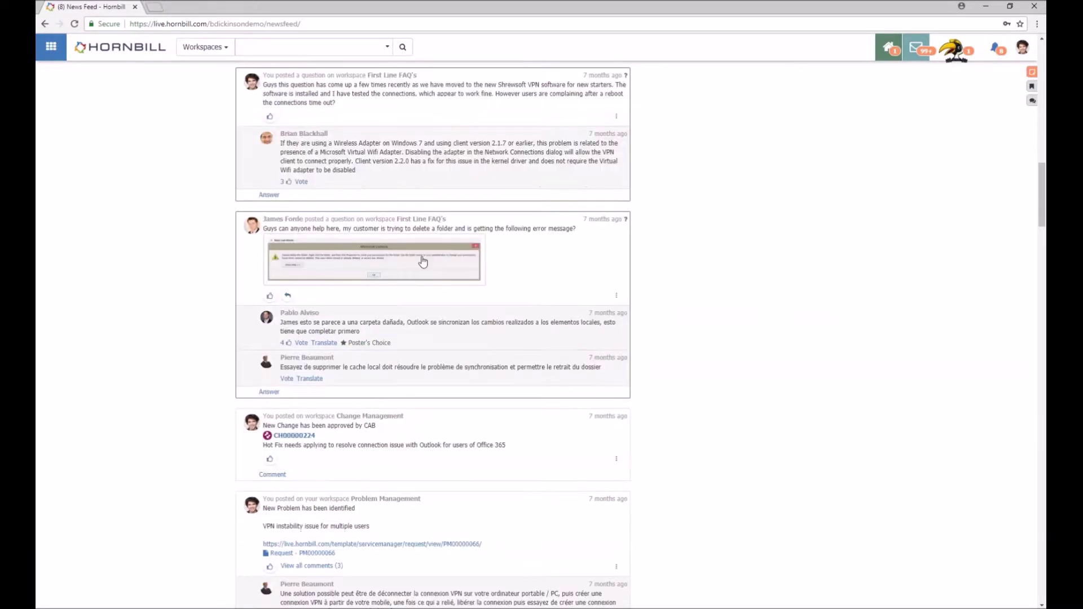
scroll(460, 230, "down", 5)
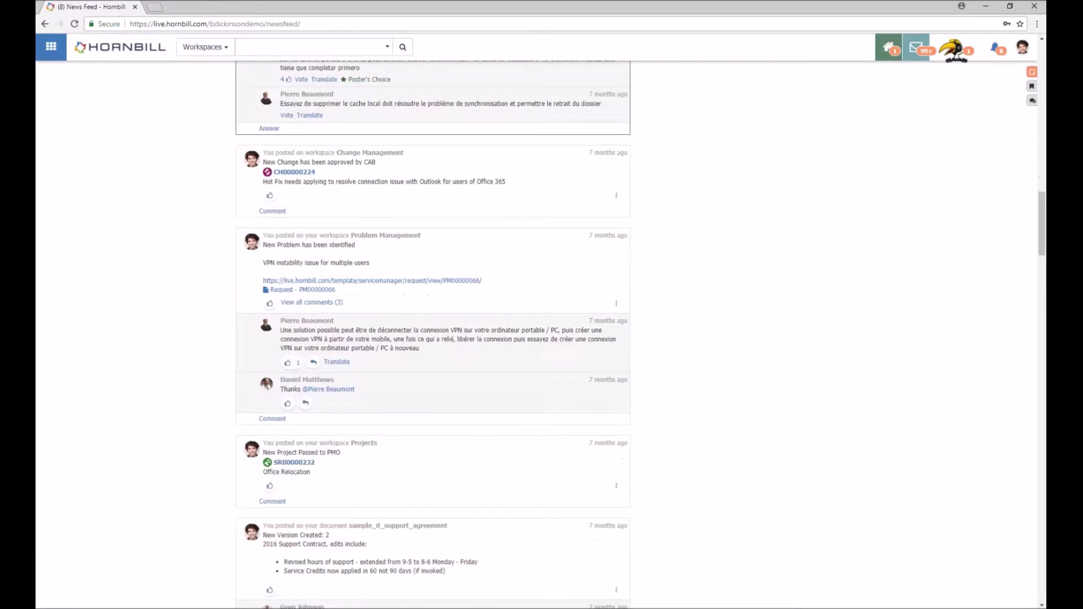
scroll(432, 333, "down", 2)
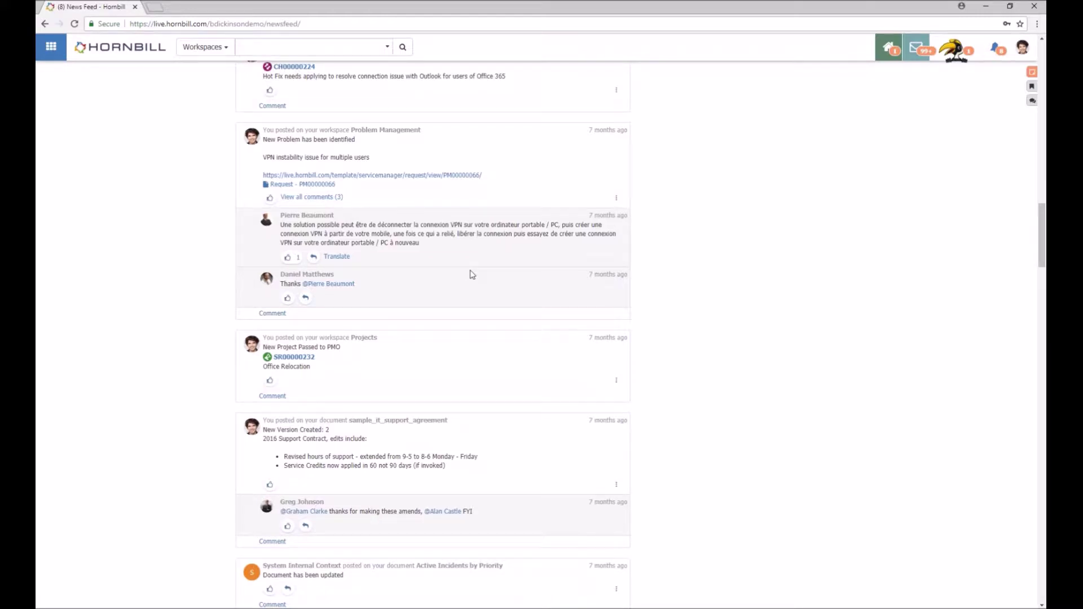
scroll(473, 275, "up", 12)
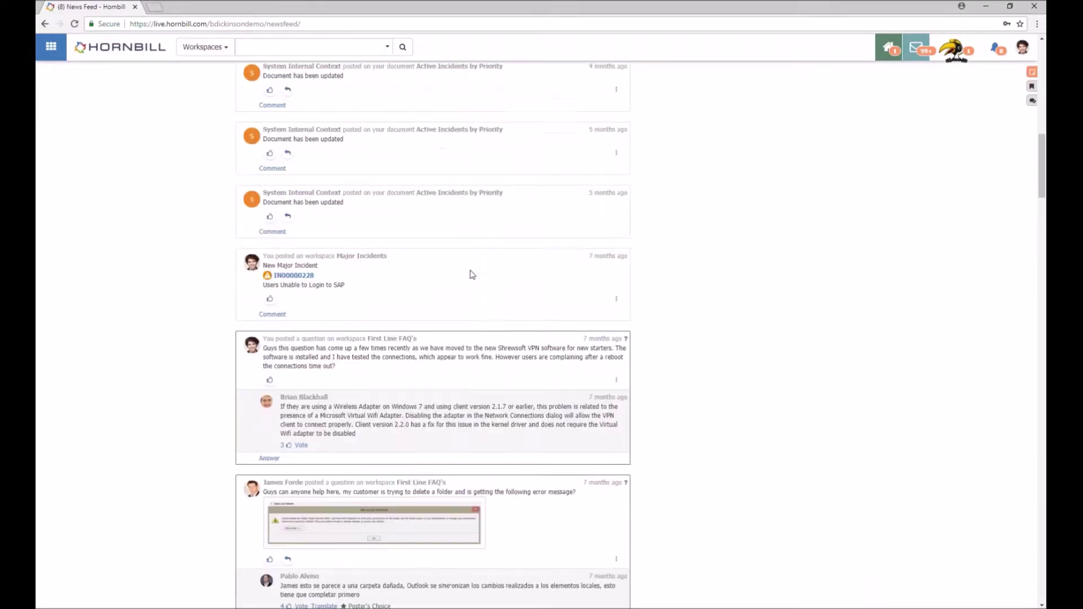
scroll(472, 275, "up", 15)
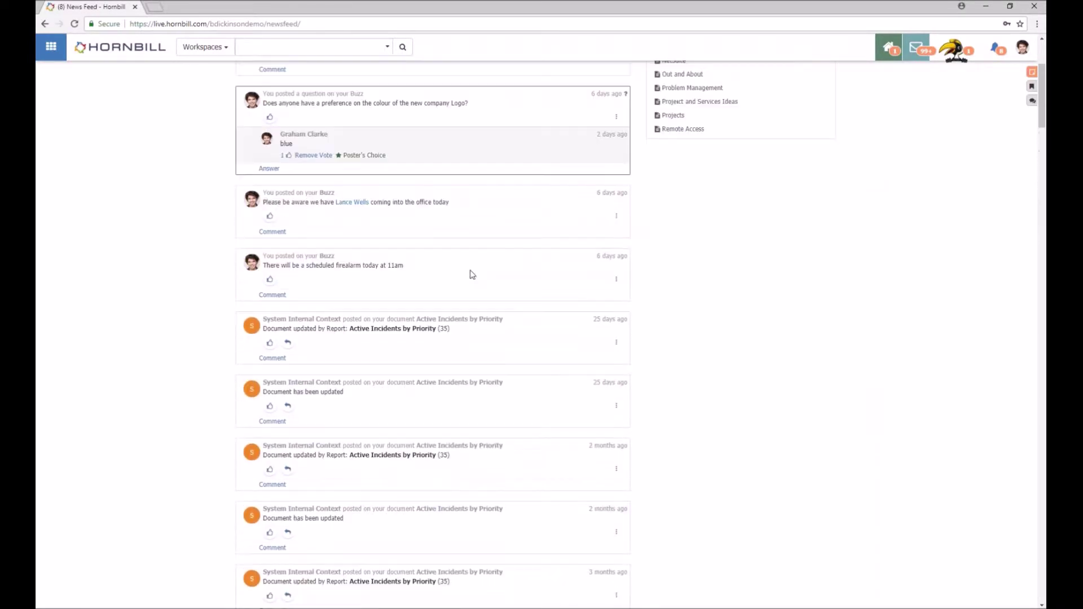
scroll(473, 275, "up", 3)
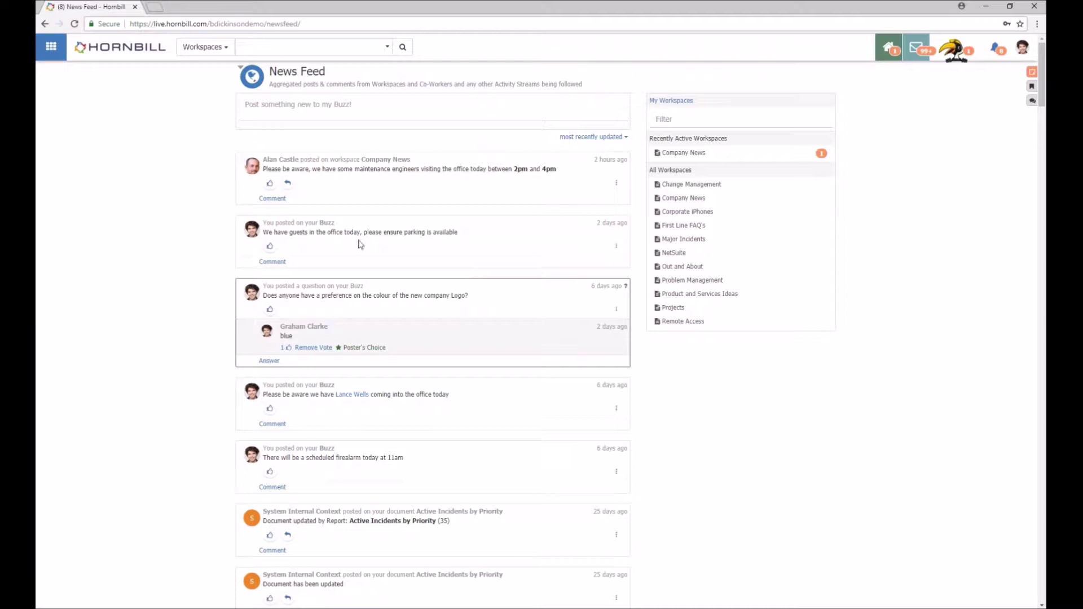
Step: Publish a public Buzz post reading "Latest annual report is now available"
left_click(325, 110)
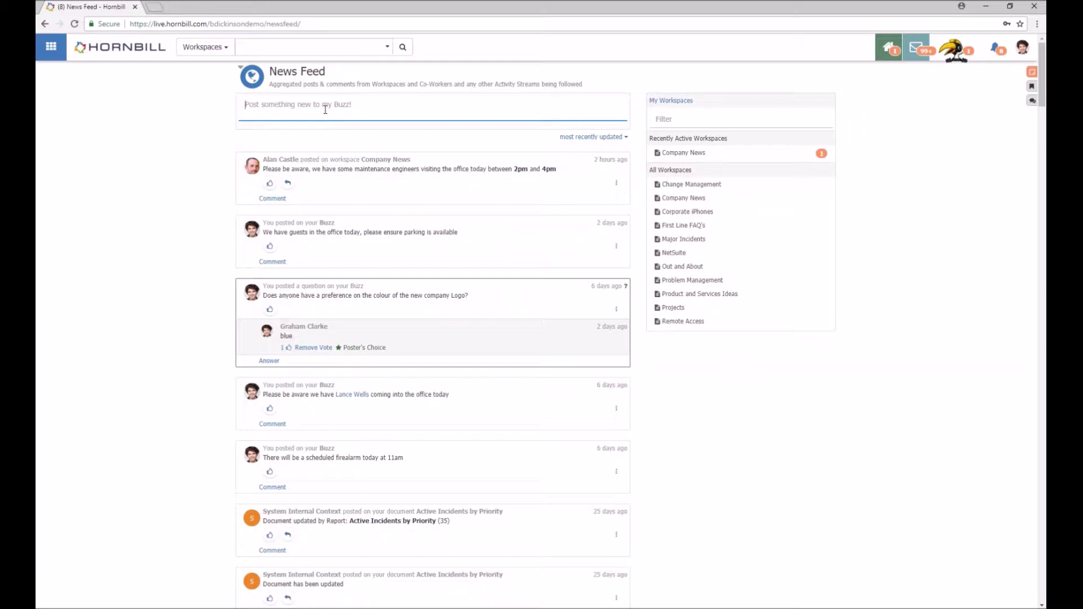
left_click(325, 109)
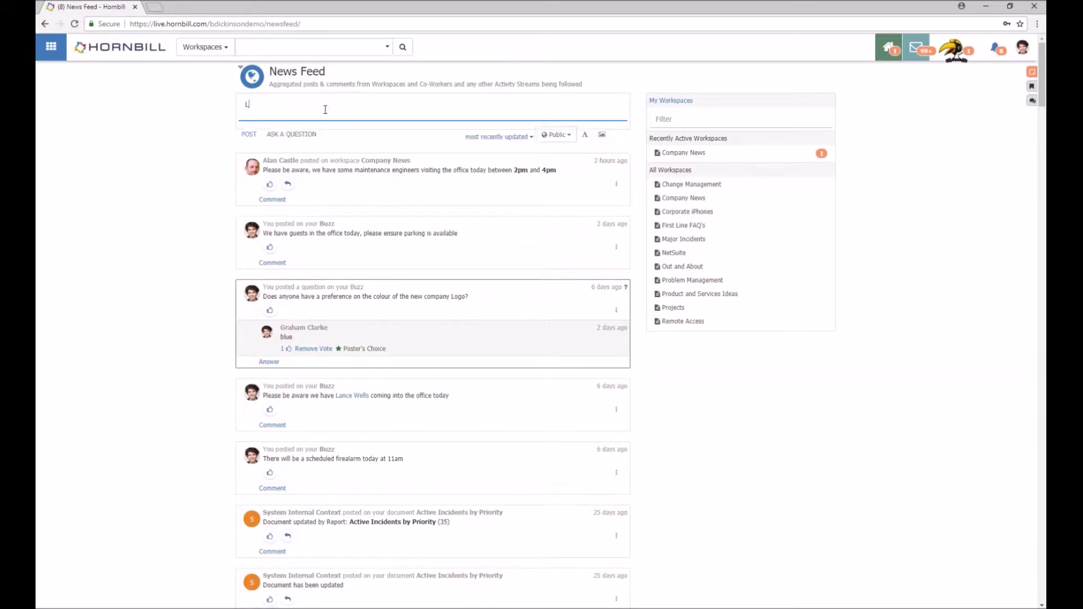
type("Latest")
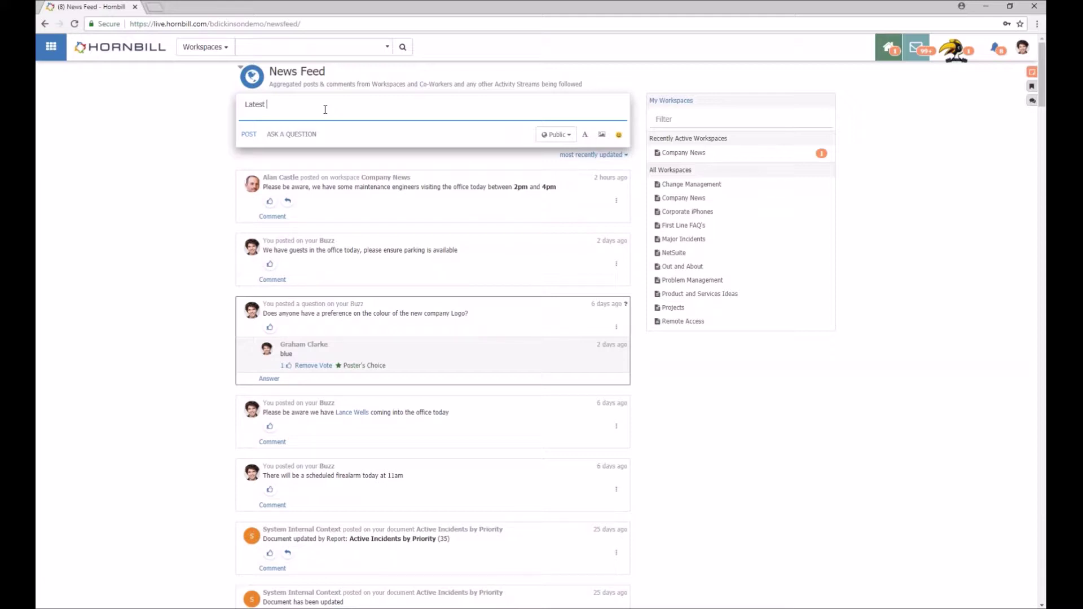
type(" annual report is now available")
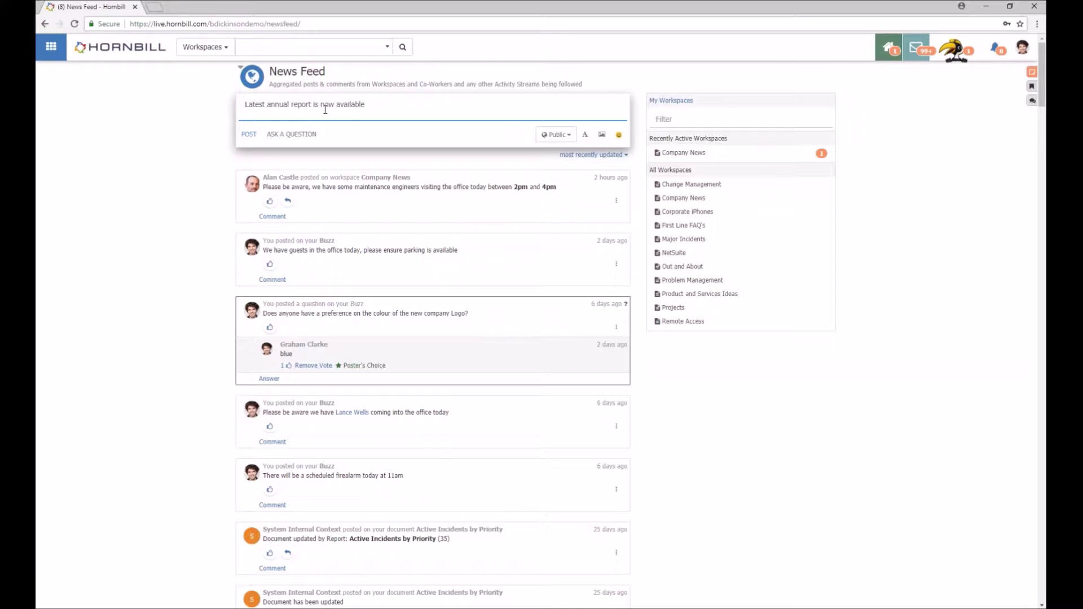
left_click(249, 134)
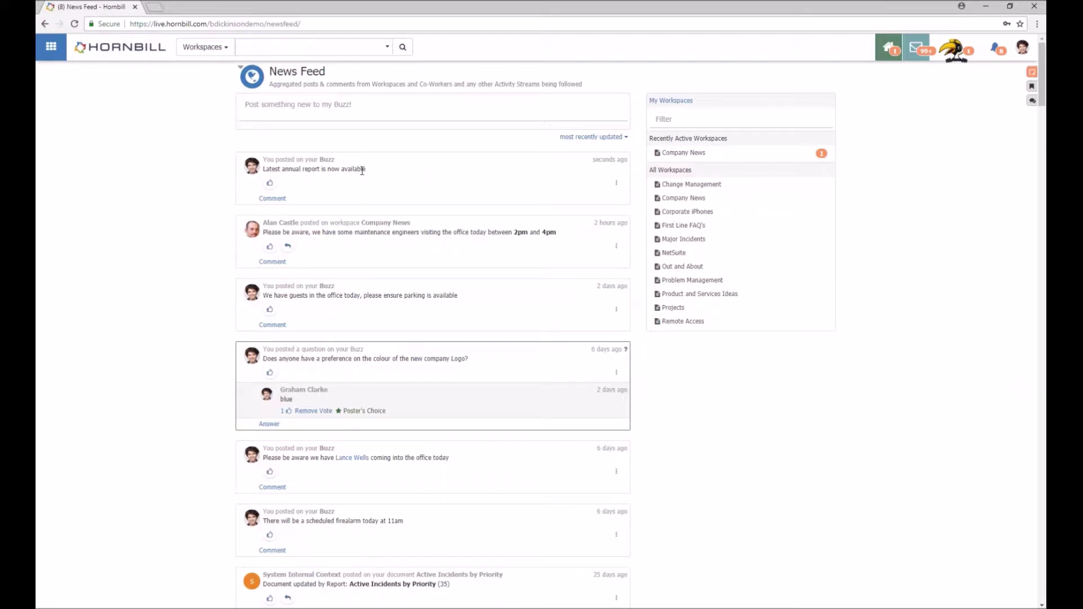
Step: Like the annual report post and draft the comment "Please can everyone read and comment" on it
left_click(270, 182)
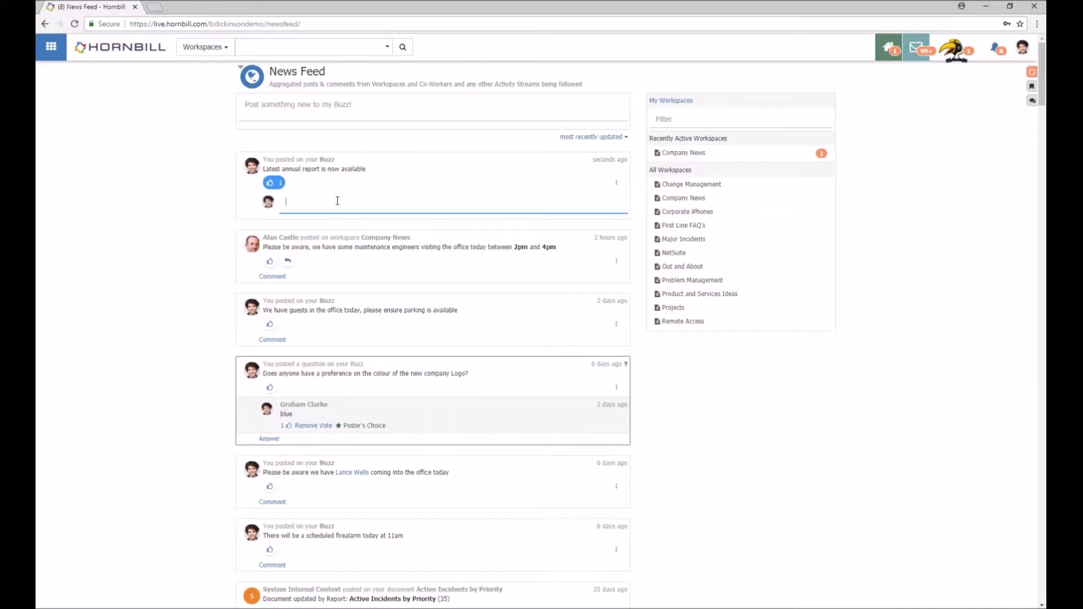
type("Pl")
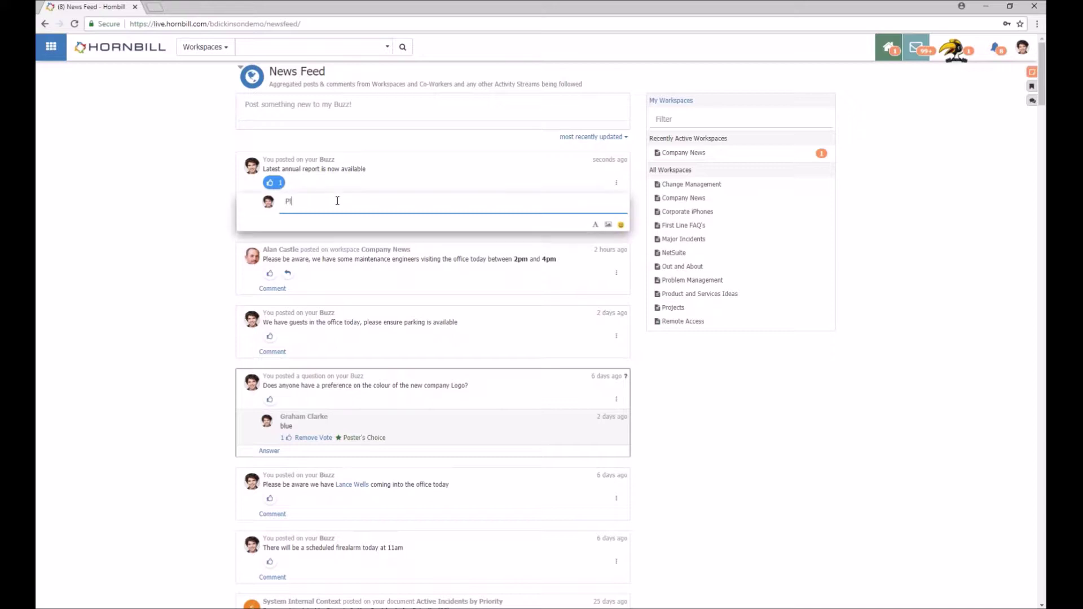
type("ease can everyone read and comment")
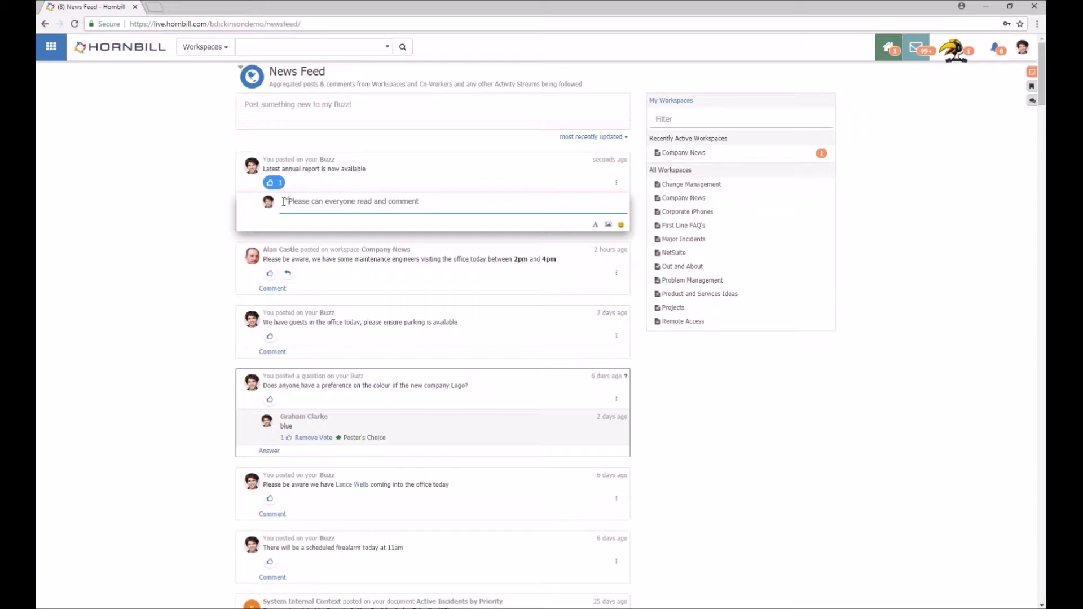
Step: Wrap the drafted comment in wiki bold markup and preview its formatting
type("\"")
key("End")
type("\"\"")
left_click(596, 227)
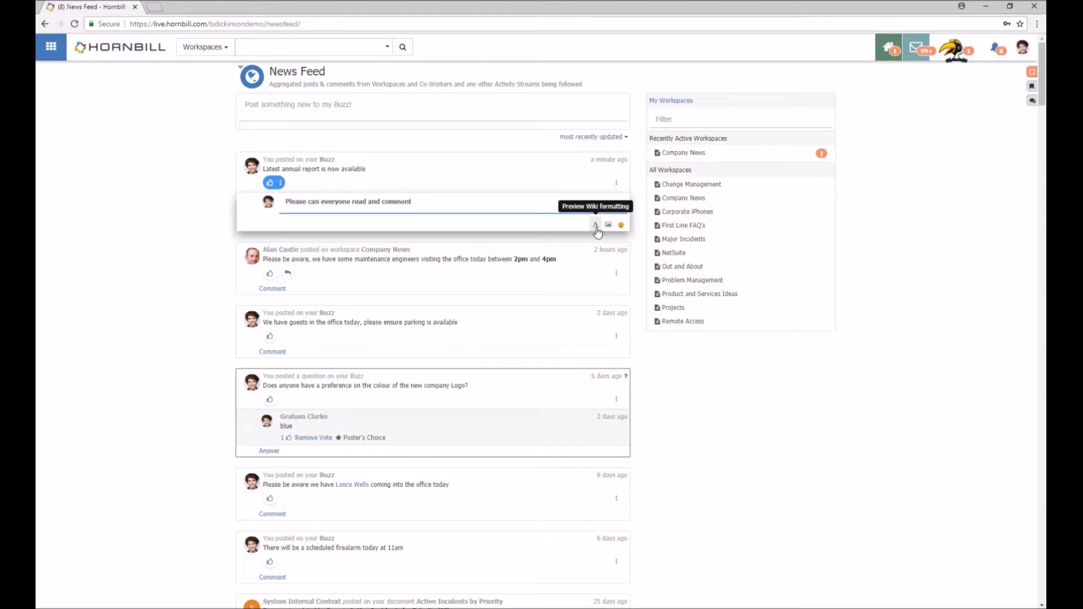
Step: Reduce the comment's quote marks to wiki italic markup and preview its formatting
left_click(443, 202)
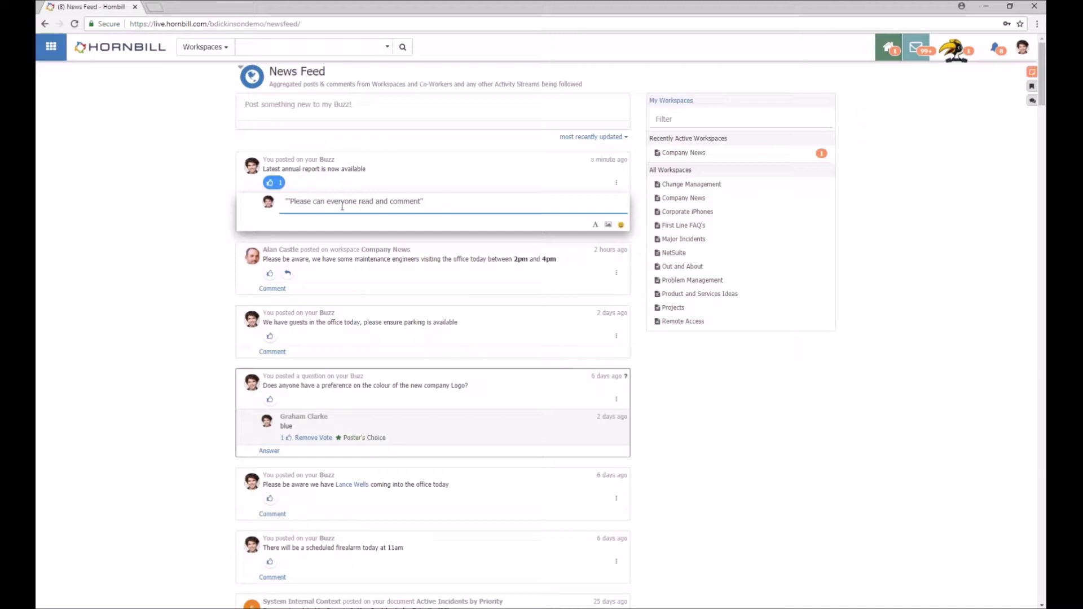
left_click(290, 202)
key("BackSpace")
left_click(596, 225)
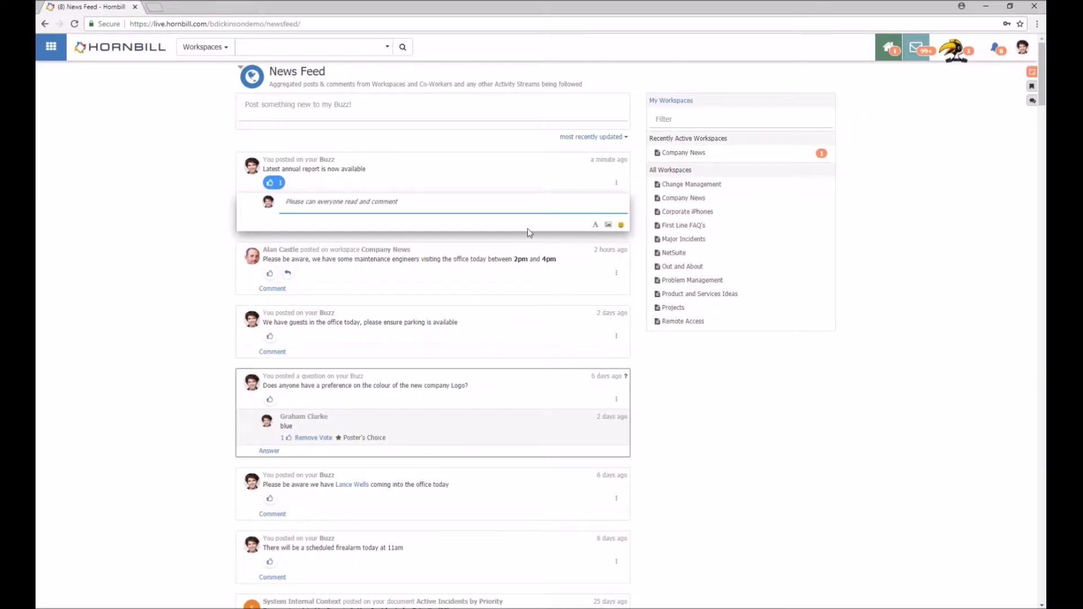
Step: Replace the comment's italic markup with a * bullet and submit the comment
left_click(432, 204)
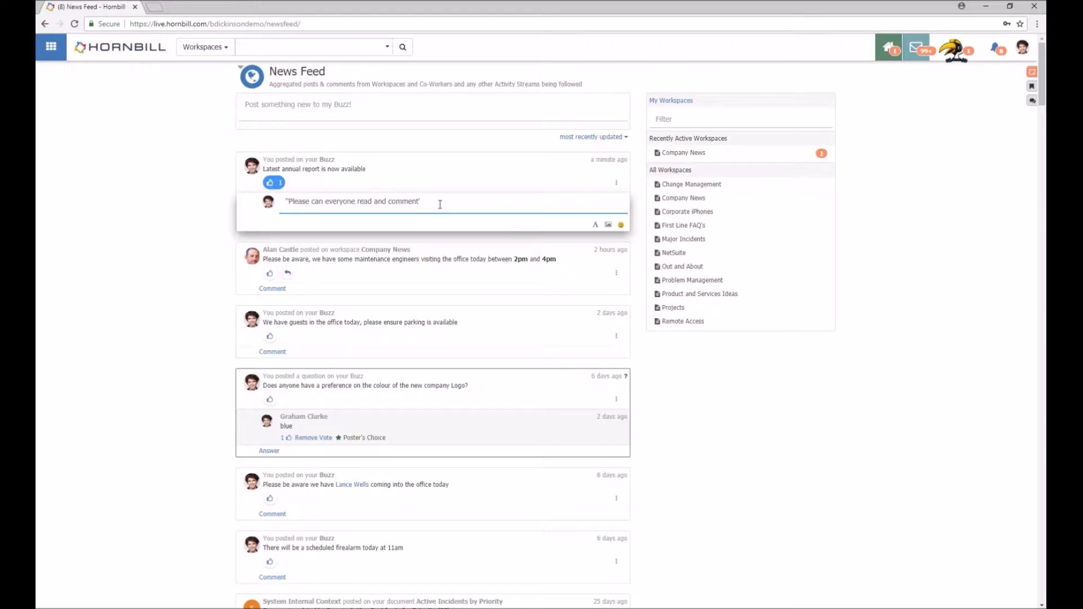
left_click(287, 201)
type("*")
key("Return")
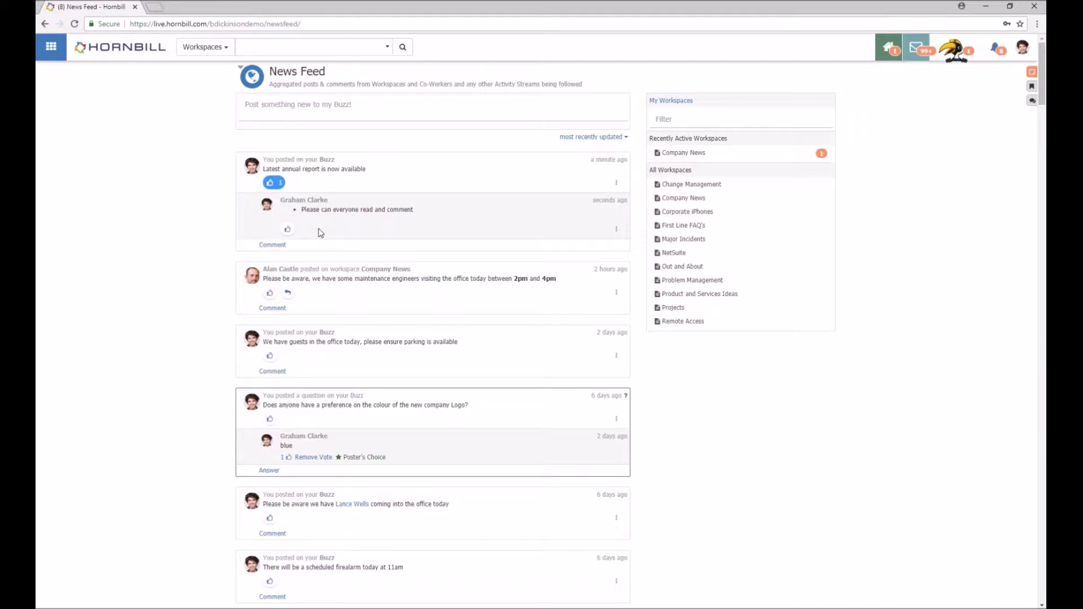
Step: Examine the image upload and emoji options in a new comment on the annual report post, and clear the draft text
left_click(273, 245)
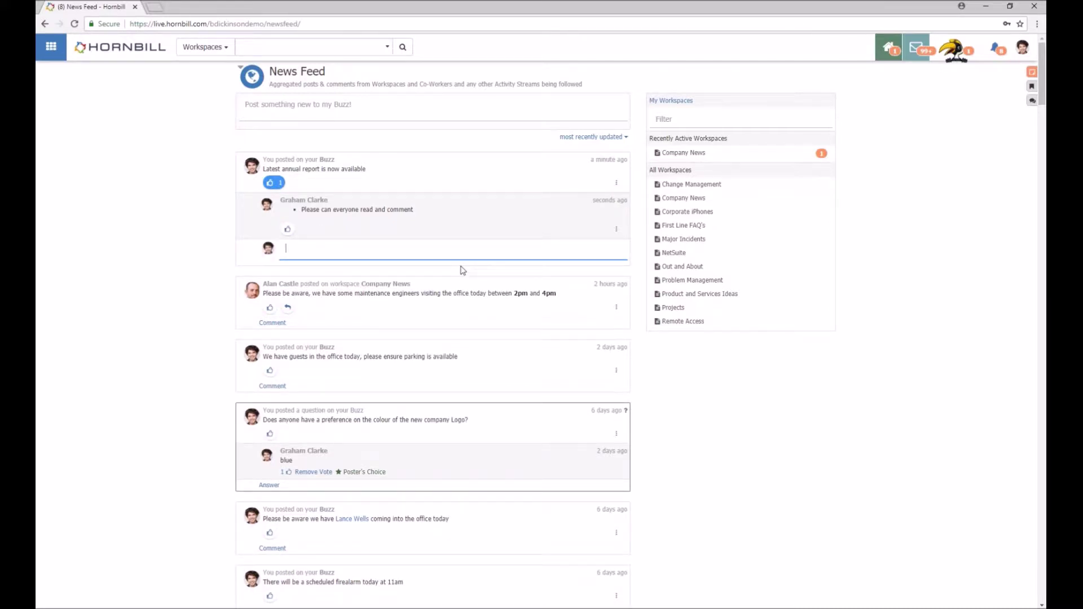
type("a")
left_click(612, 273)
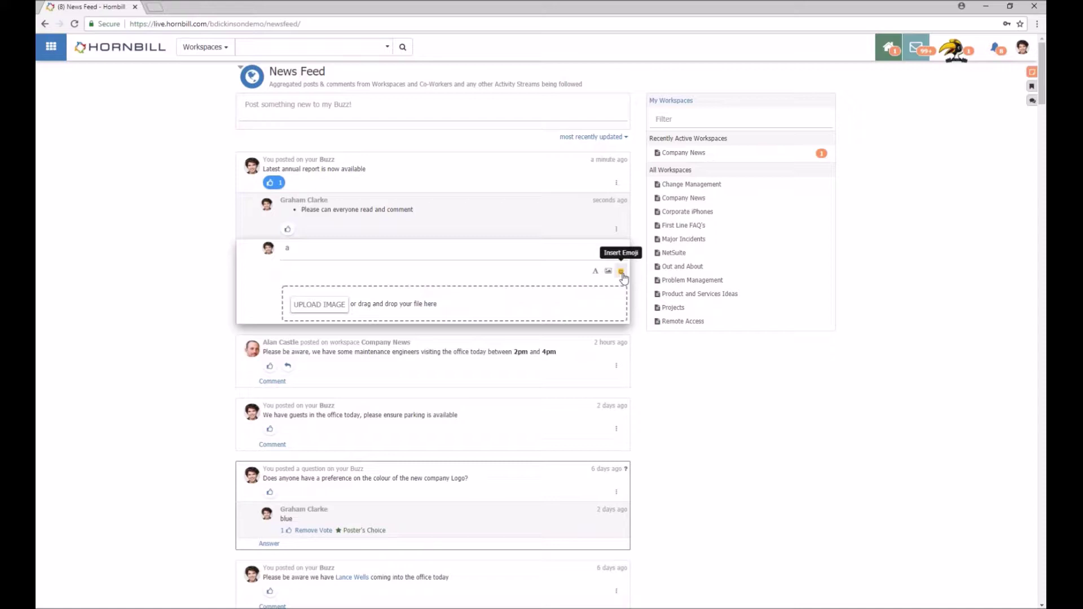
left_click(621, 273)
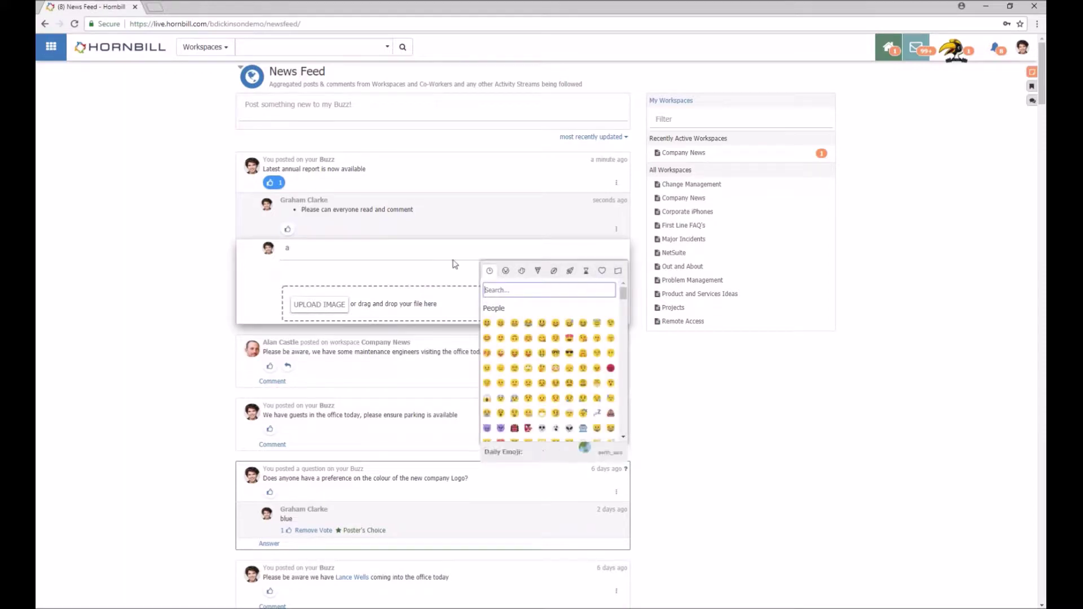
left_click(417, 249)
key("BackSpace")
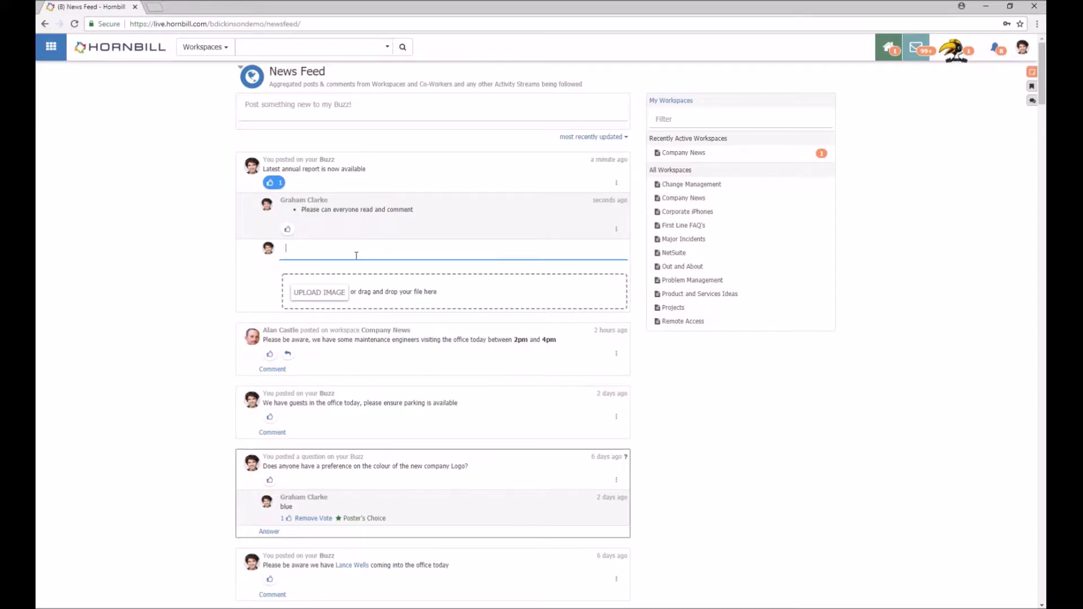
Step: Comment on the guest parking post with a slash-command reference to the Sly Media contact
scroll(357, 261, "down", 3)
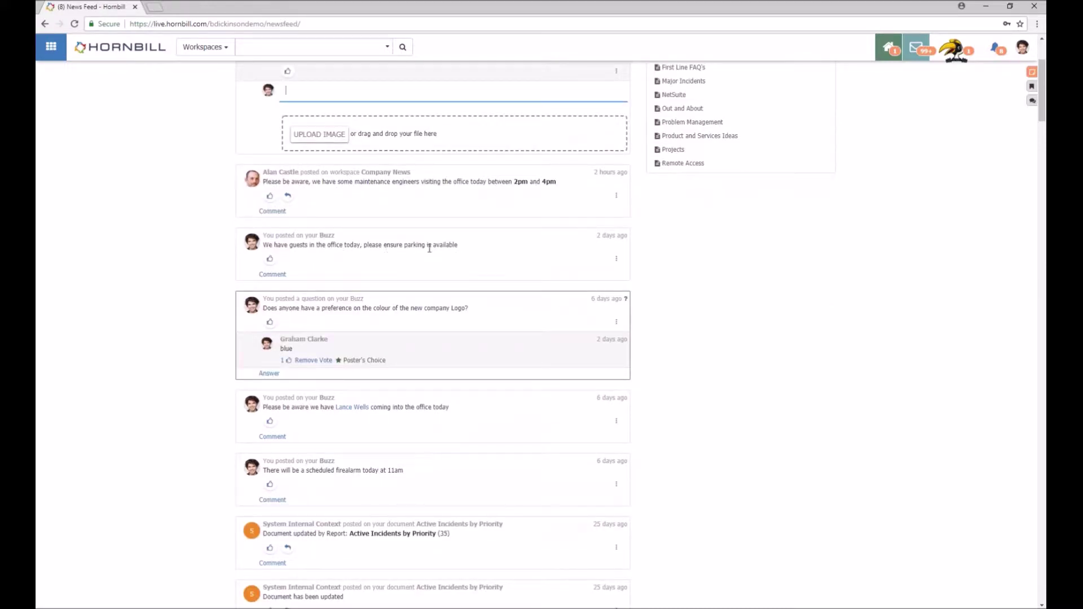
left_click(270, 275)
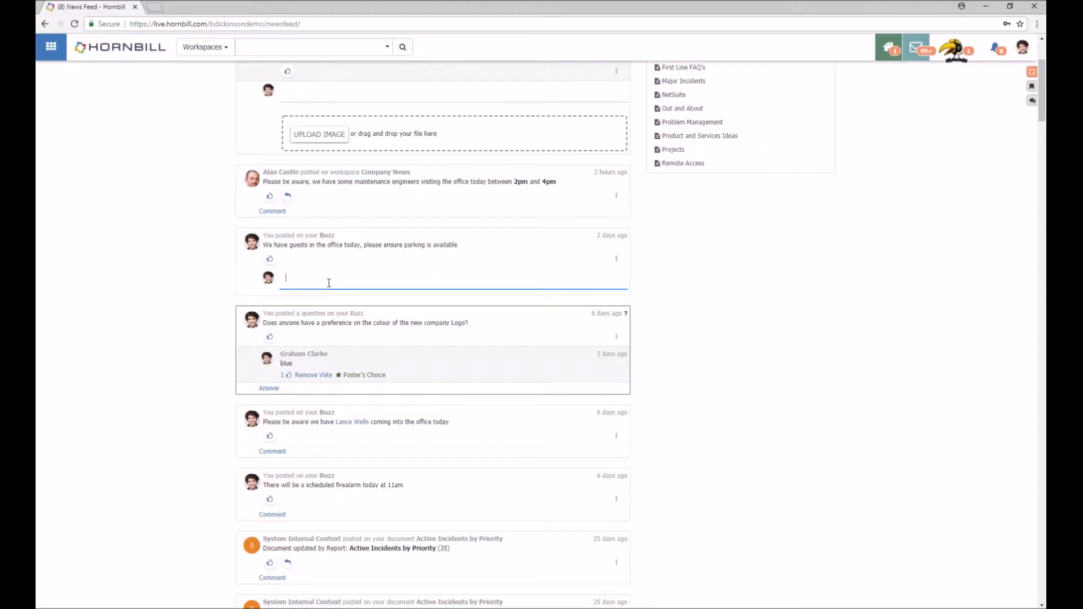
type("/")
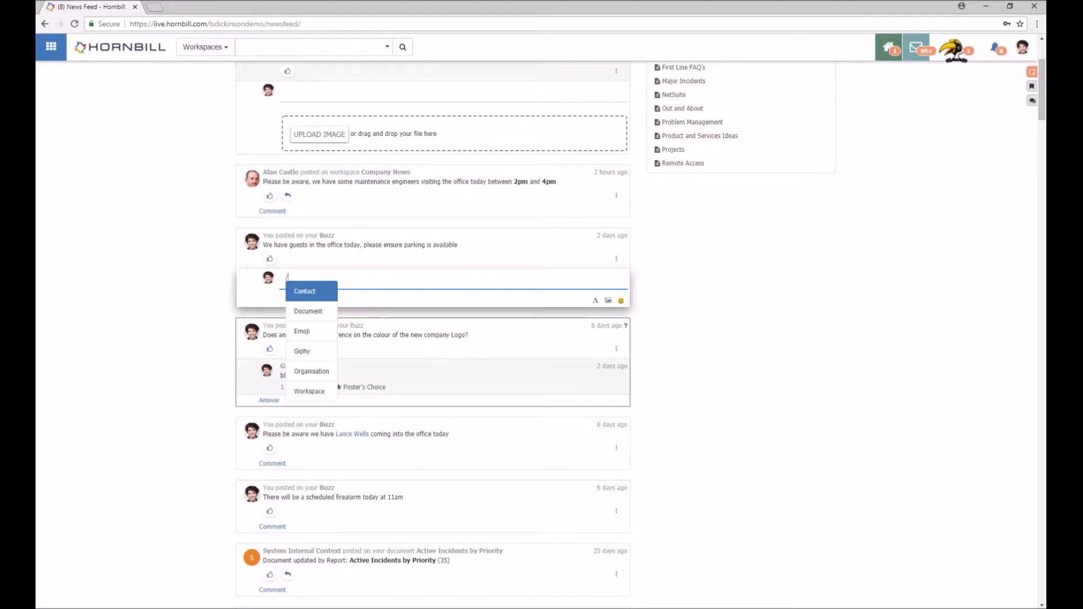
key("Return")
key("Down")
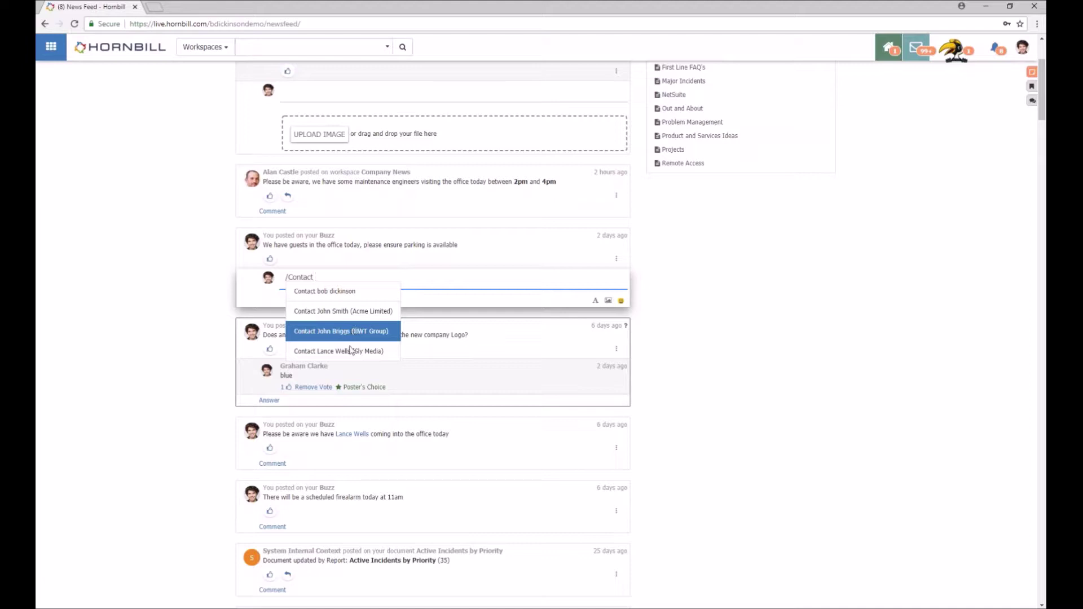
key("Down")
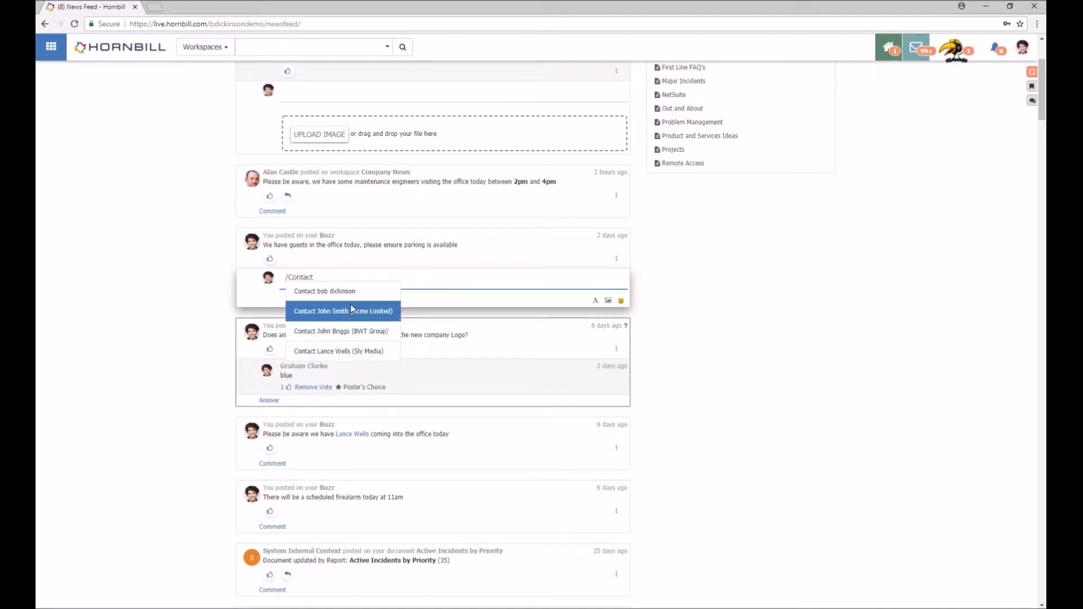
type("l")
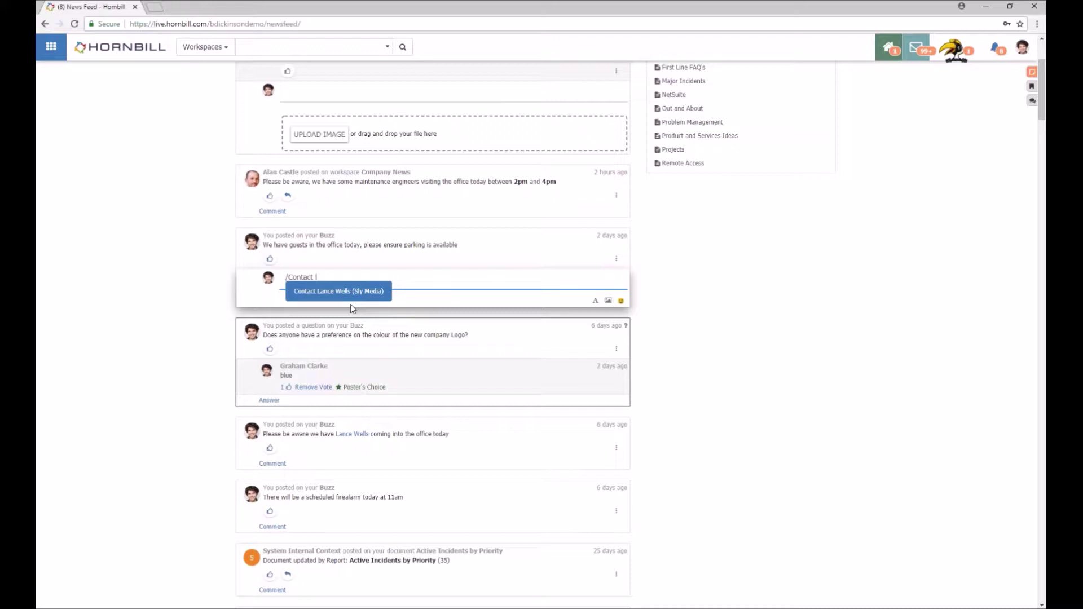
left_click(337, 292)
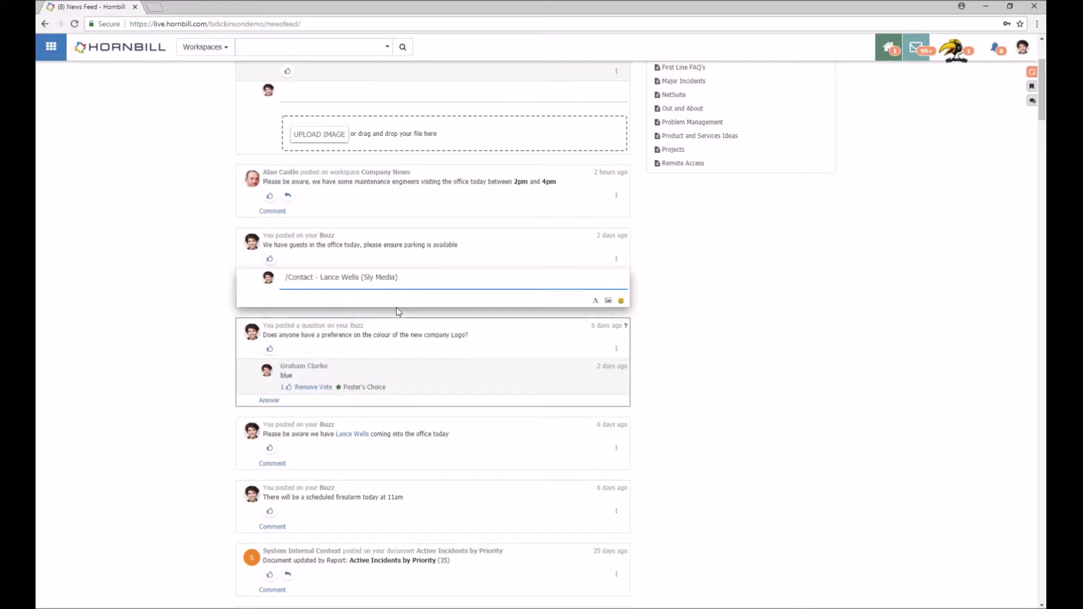
key("Return")
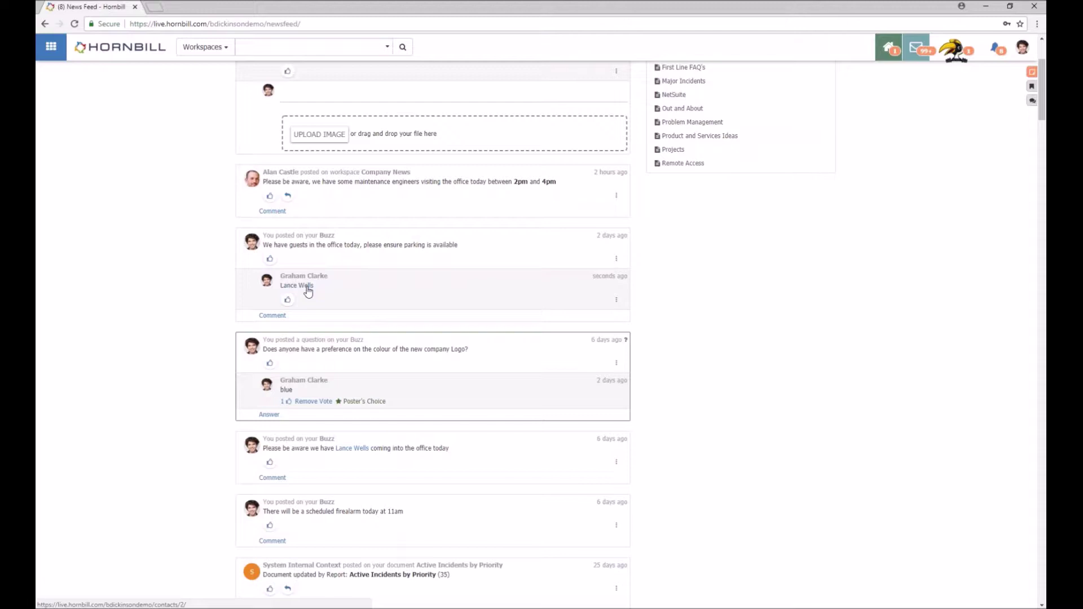
Step: Try adding a Giphy image for cake to a new comment on the guest parking post, and discard it
left_click(277, 316)
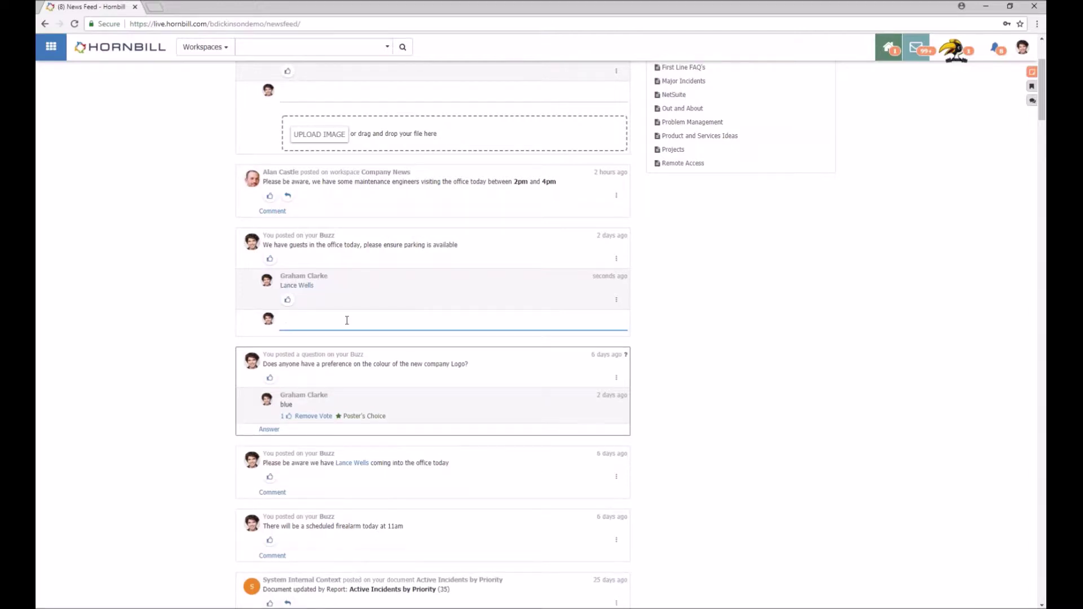
type("/")
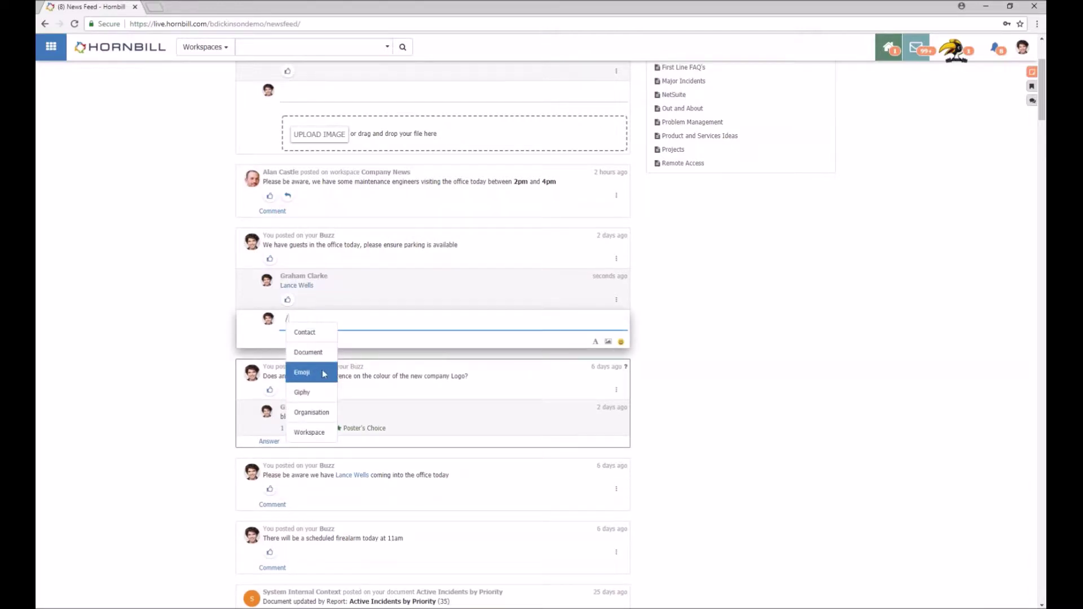
left_click(327, 393)
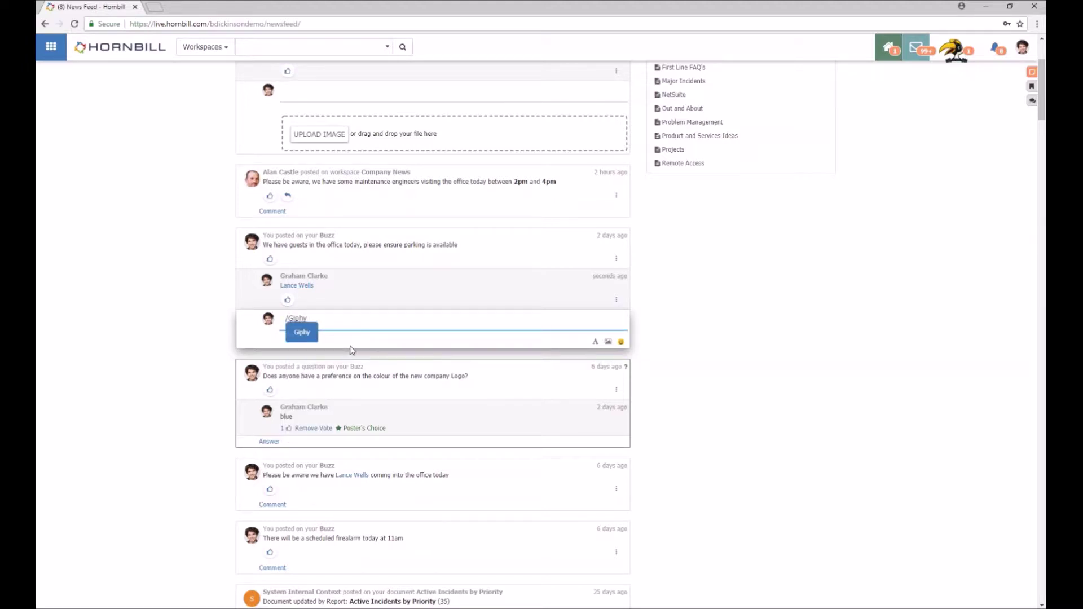
type("cake")
key("Return")
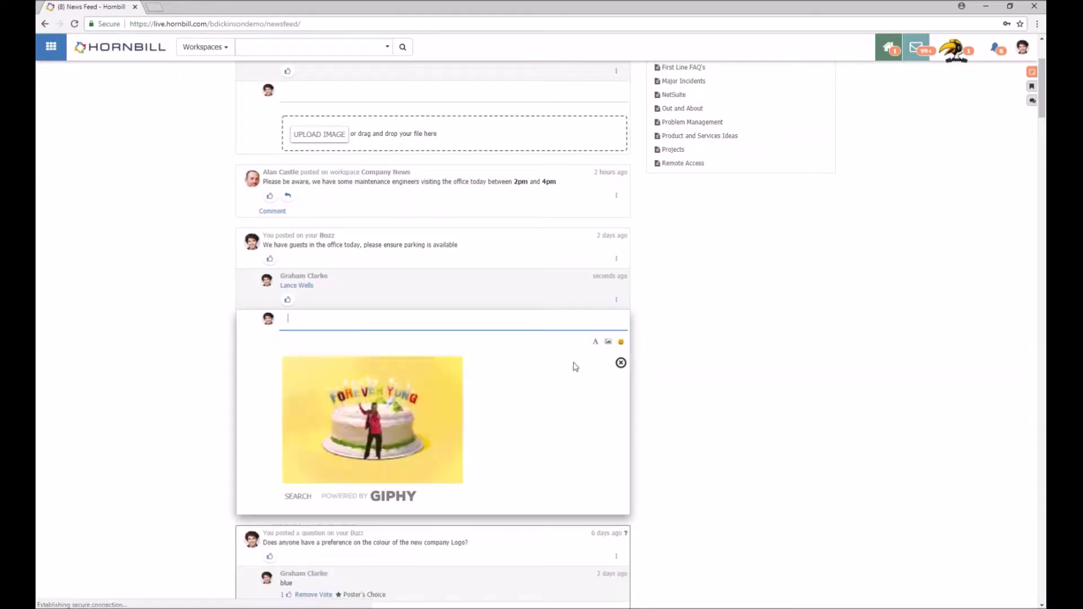
left_click(621, 363)
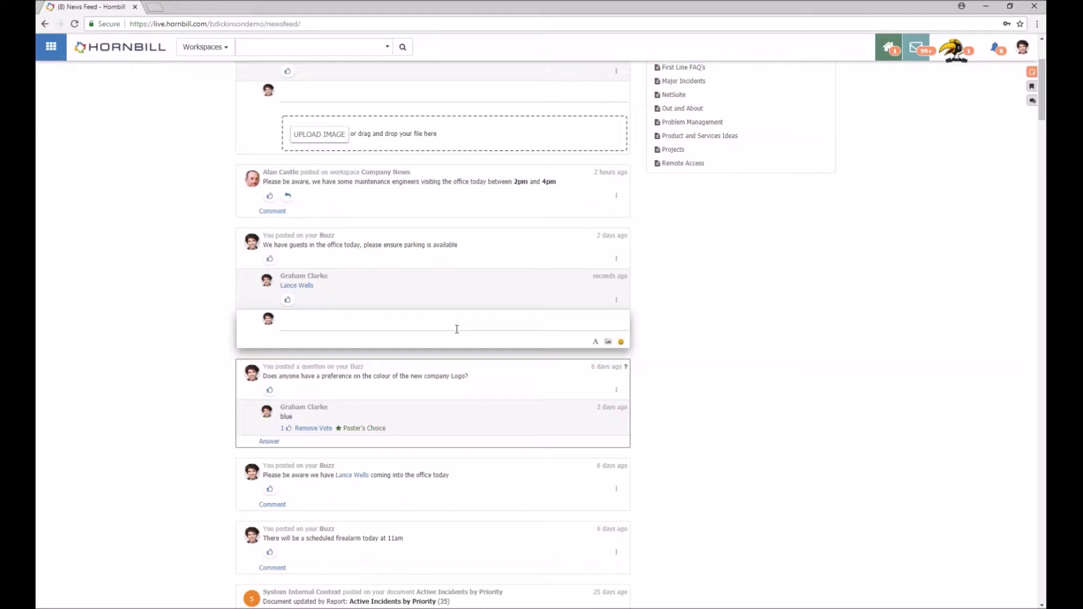
Step: Comment on the annual report post with an @ mention of the co-worker who posted the maintenance engineers notice
scroll(421, 357, "up", 1)
left_click(351, 372)
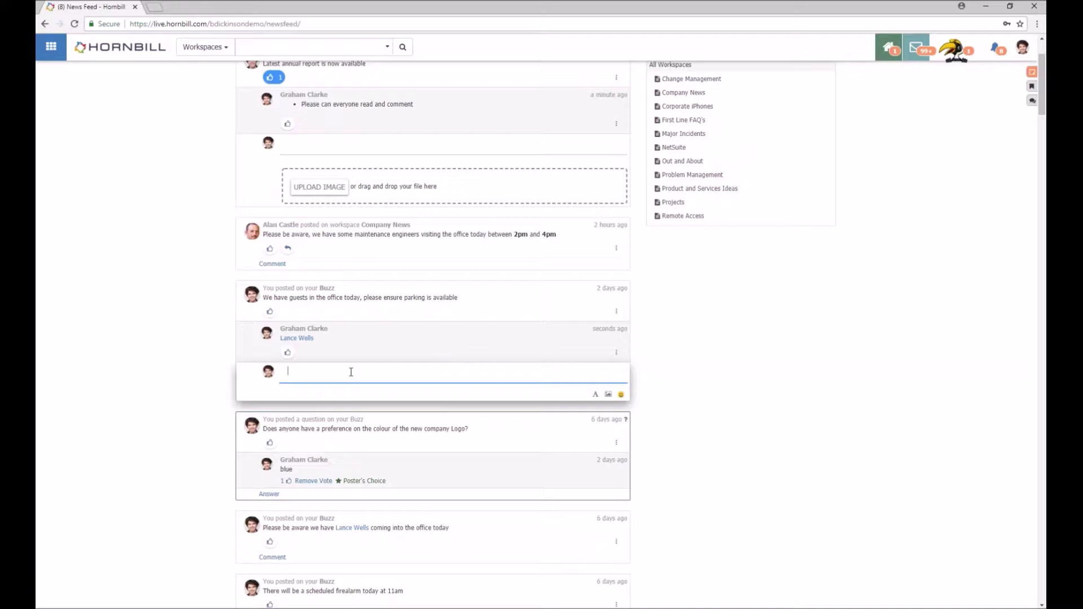
scroll(333, 316, "up", 2)
scroll(316, 253, "down", 2)
left_click(422, 146)
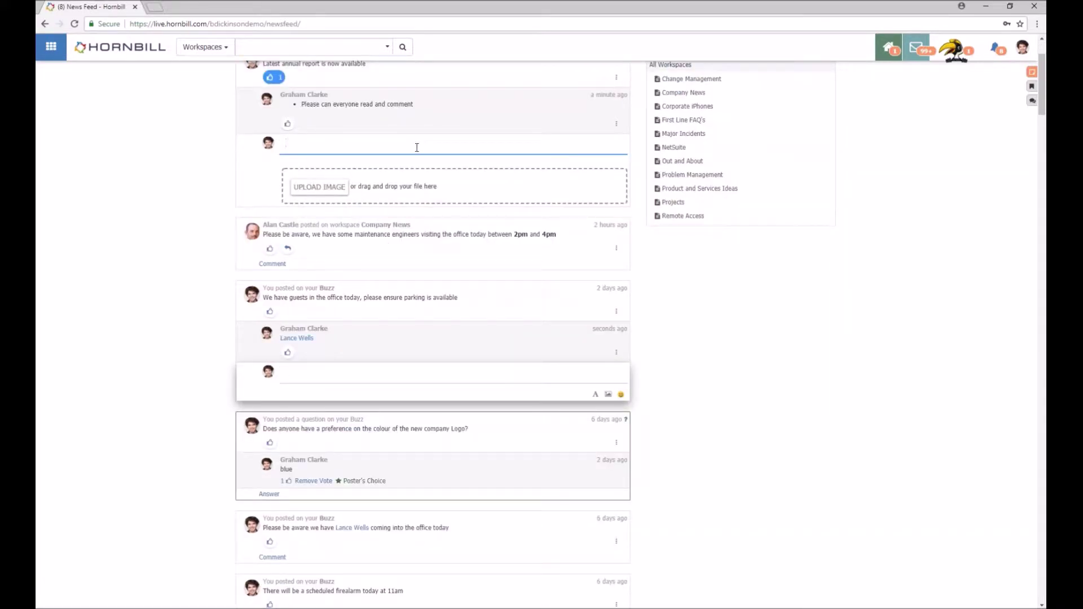
type("@")
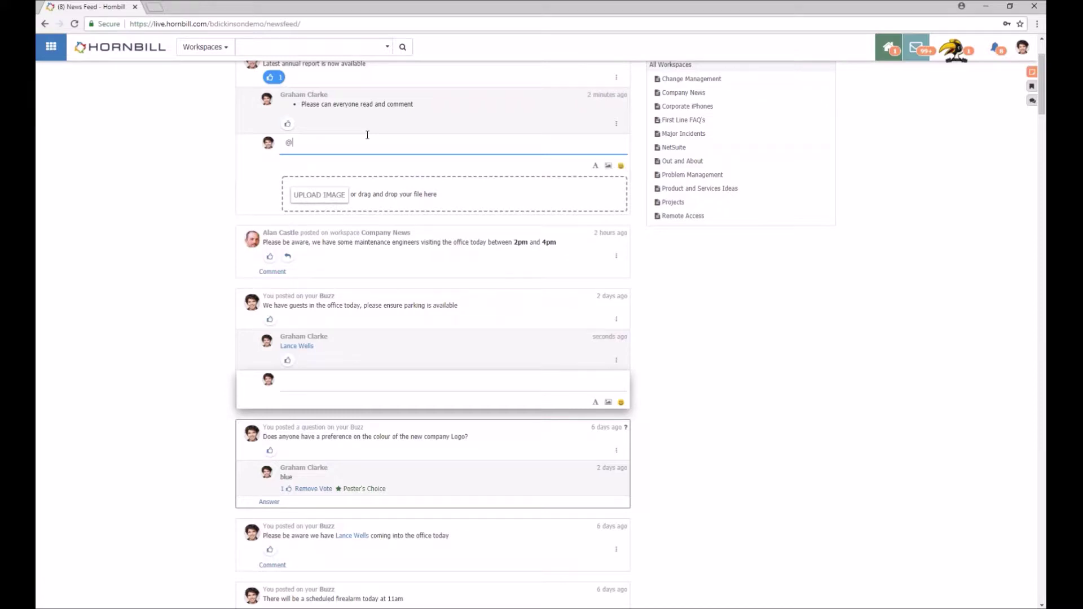
type("al")
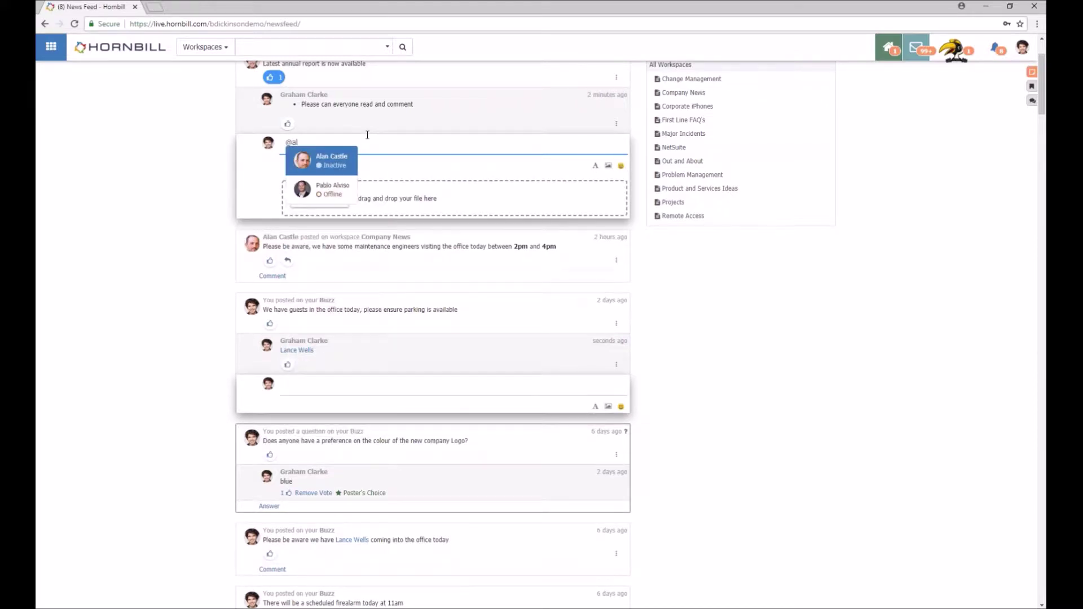
left_click(342, 164)
key("Return")
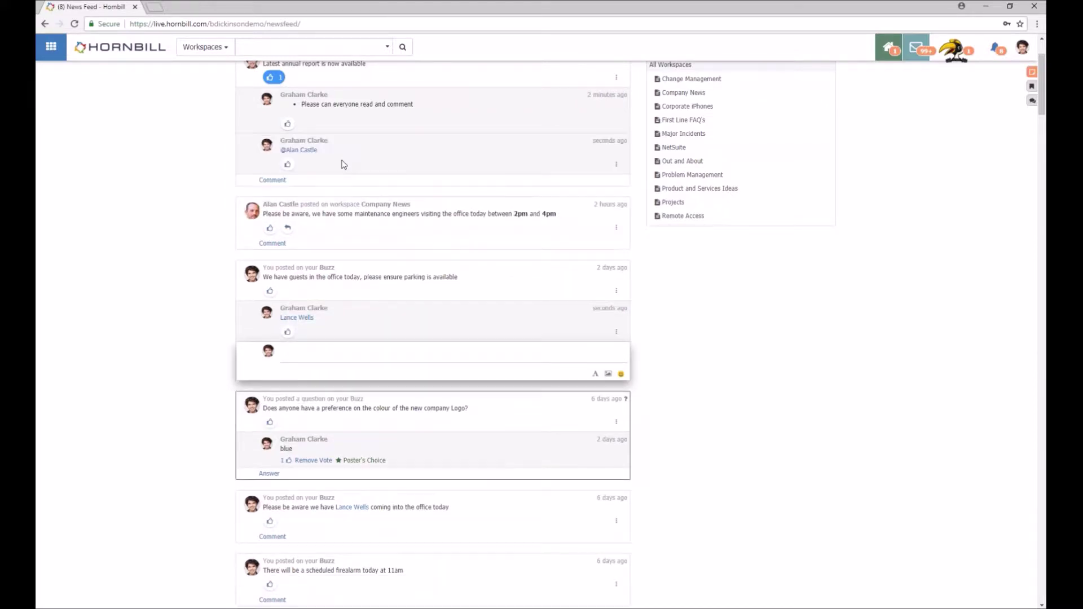
Step: Switch to the mentioned co-worker's session and open the annual report post from the mention notification
scroll(396, 155, "up", 1)
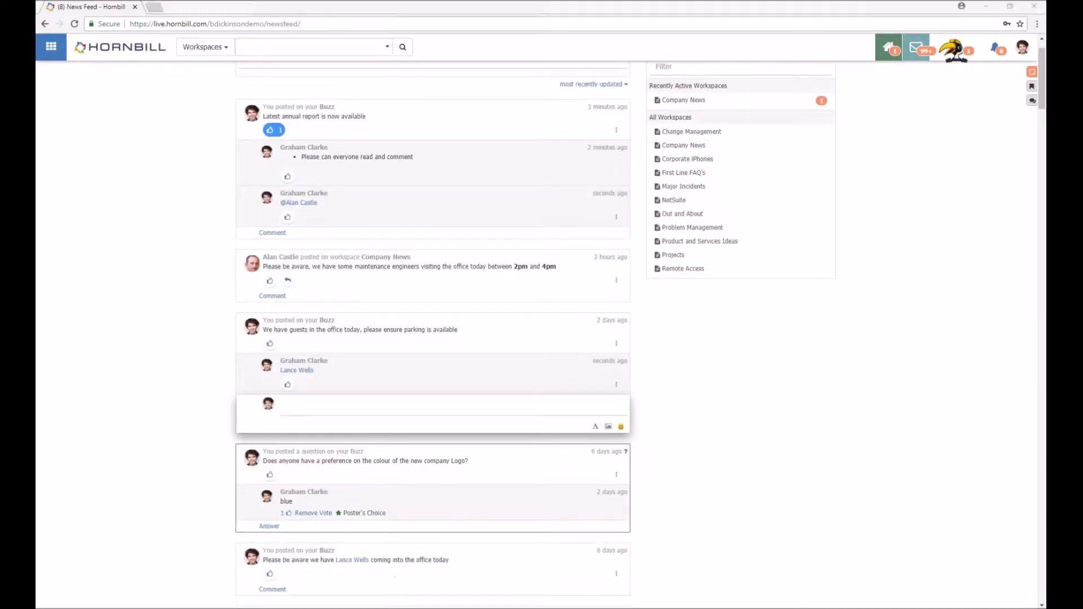
mouse_move(393, 605)
left_click(445, 591)
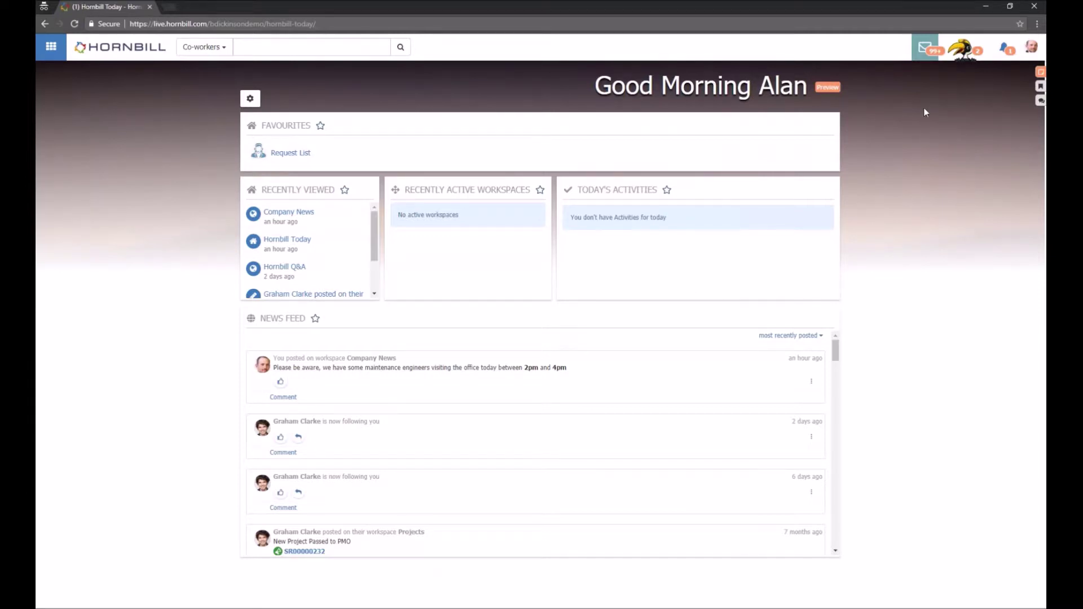
left_click(1007, 56)
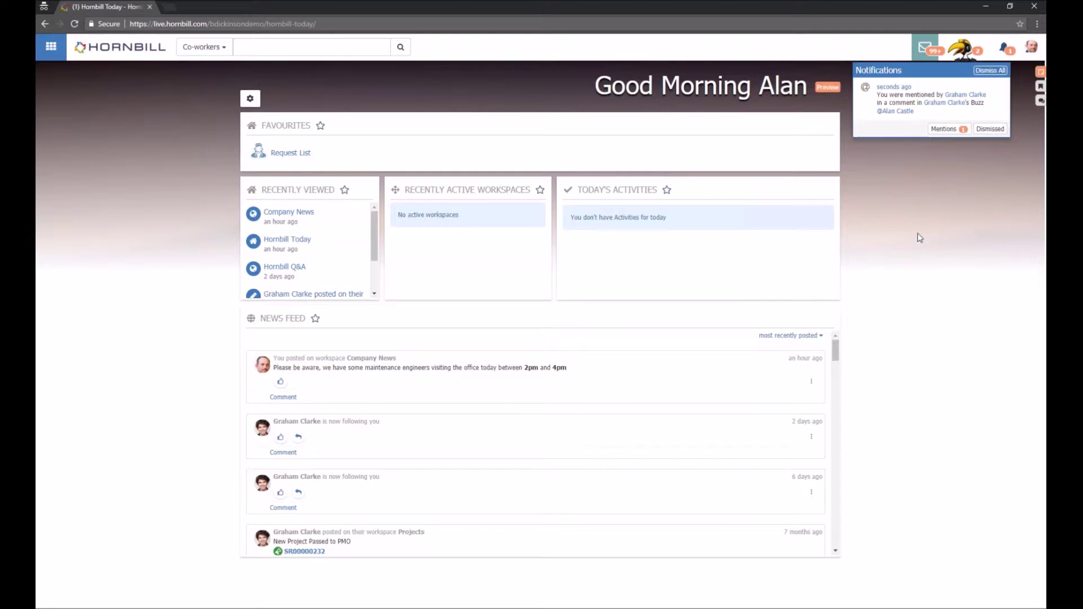
left_click(946, 132)
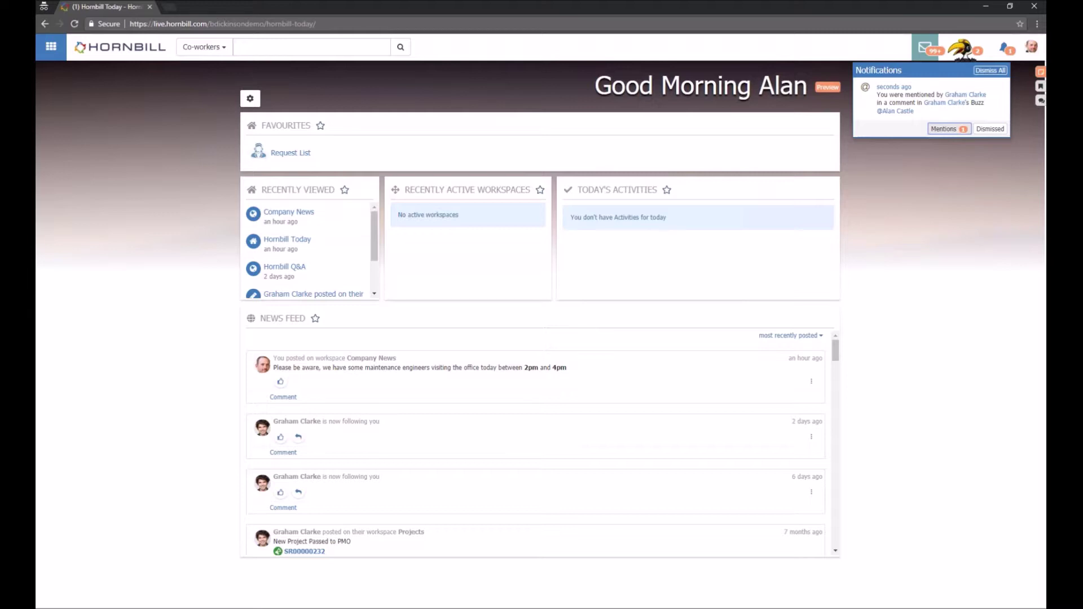
left_click(901, 96)
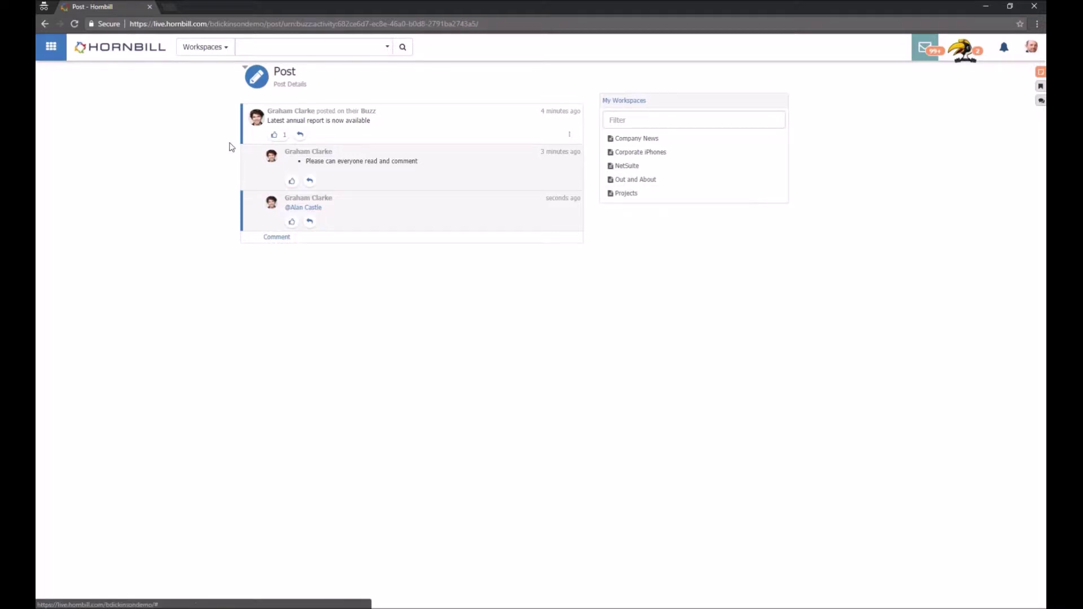
Step: Return to the original session's News Feed and examine the older workspace posts and questions
left_click(329, 579)
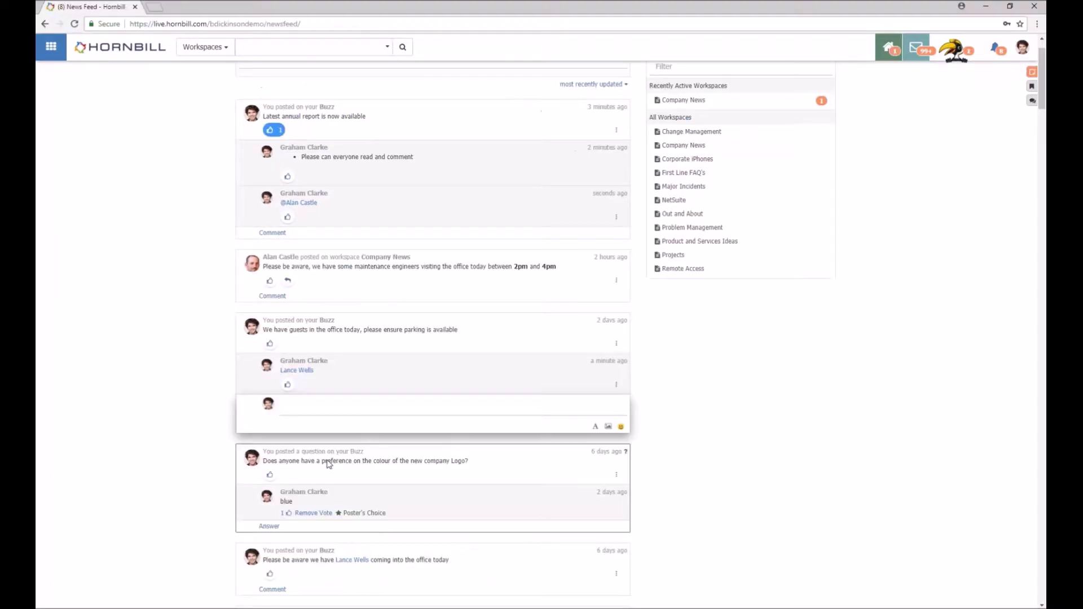
scroll(384, 332, "up", 1)
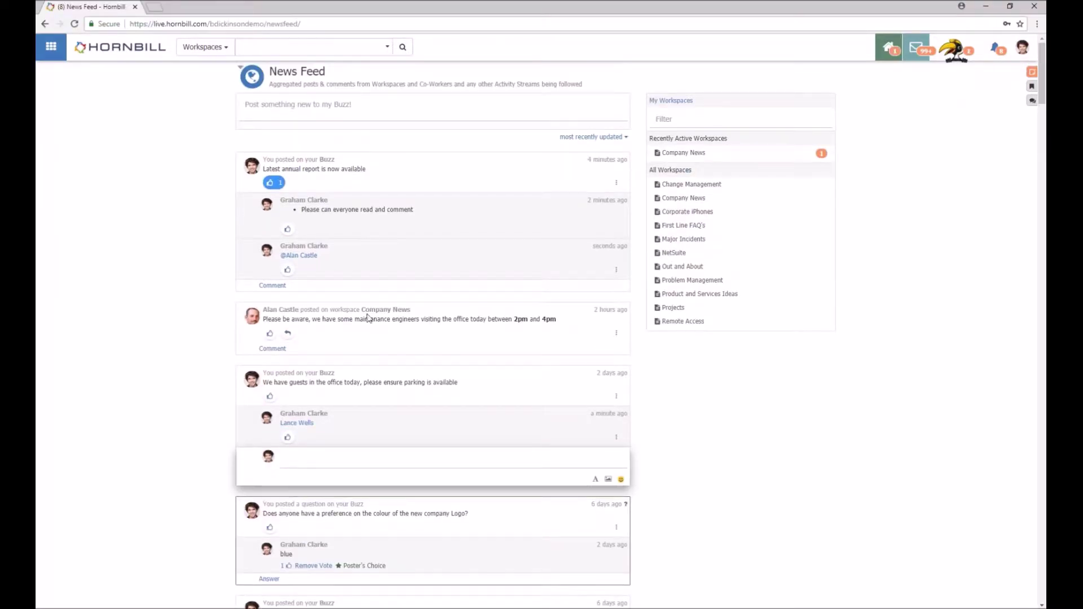
scroll(373, 322, "down", 10)
scroll(369, 319, "down", 8)
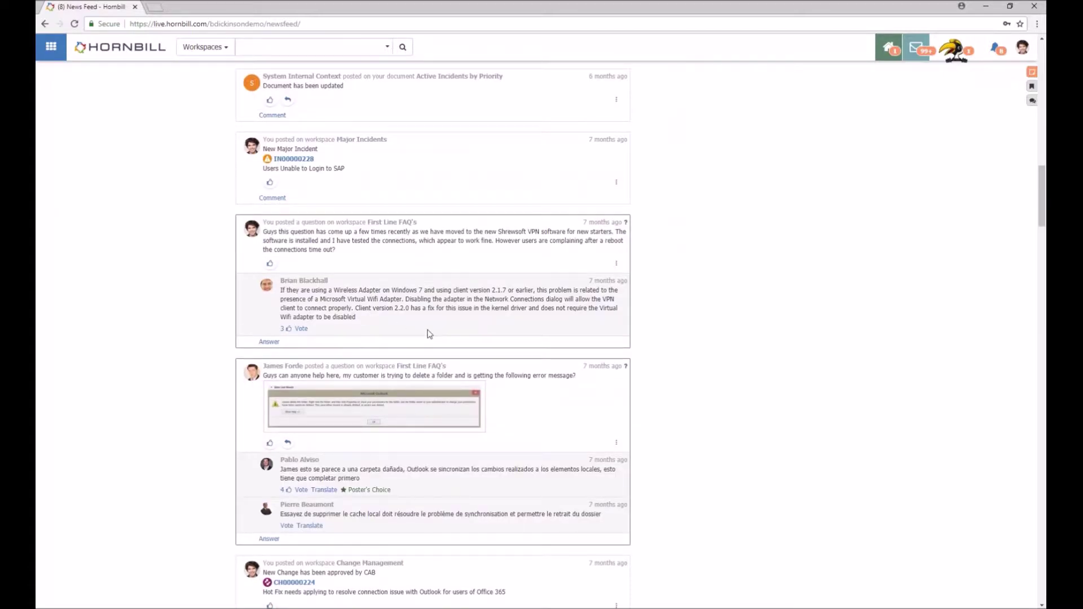
scroll(428, 334, "up", 15)
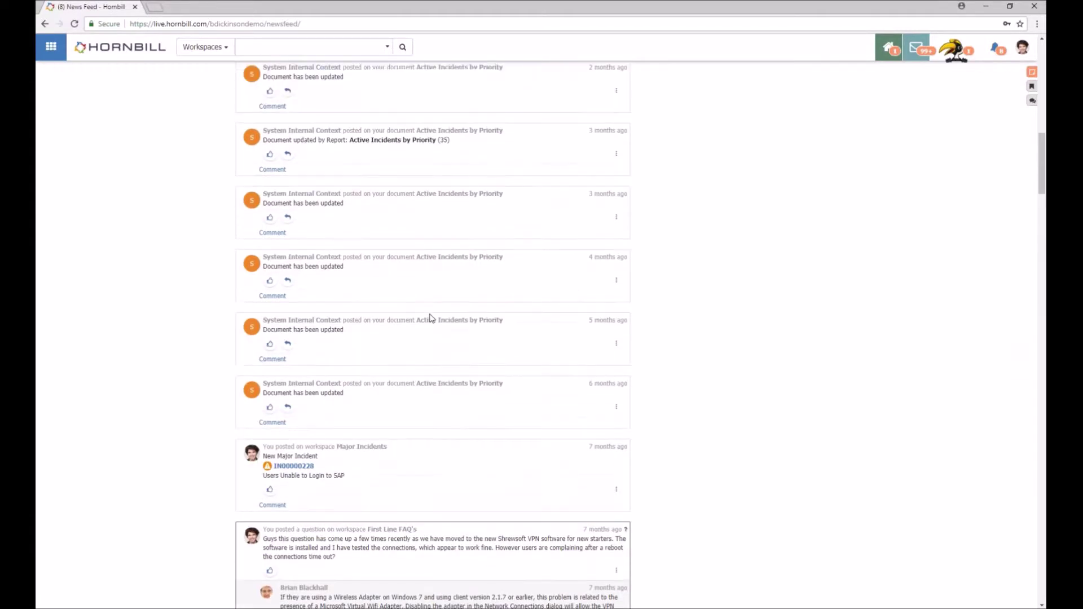
scroll(368, 271, "up", 5)
Step: Examine the post and question options of a new Buzz entry with draft text tt, and clear the draft
left_click(358, 108)
type("tt")
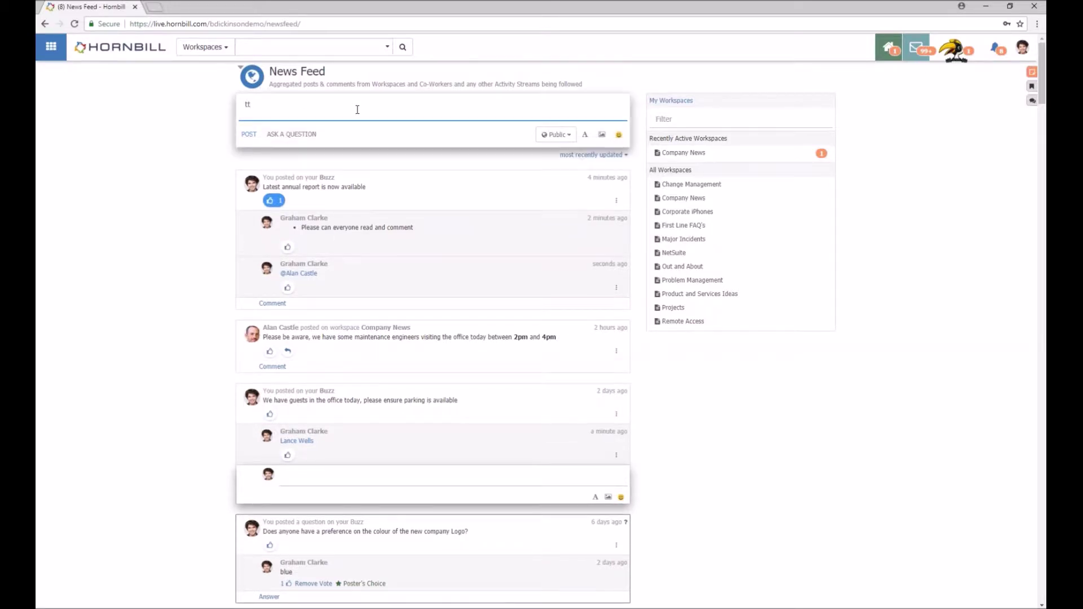
key("ctrl+a")
key("BackSpace")
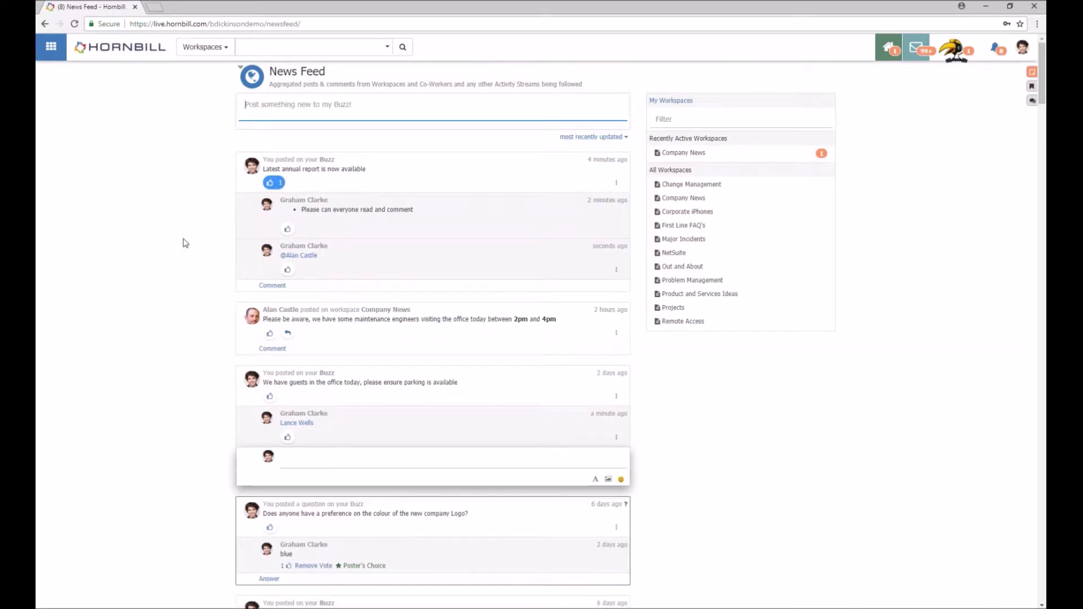
Step: Translate the Spanish answer to the First Line FAQ's question about the folder deletion error
scroll(189, 251, "down", 15)
scroll(192, 248, "down", 6)
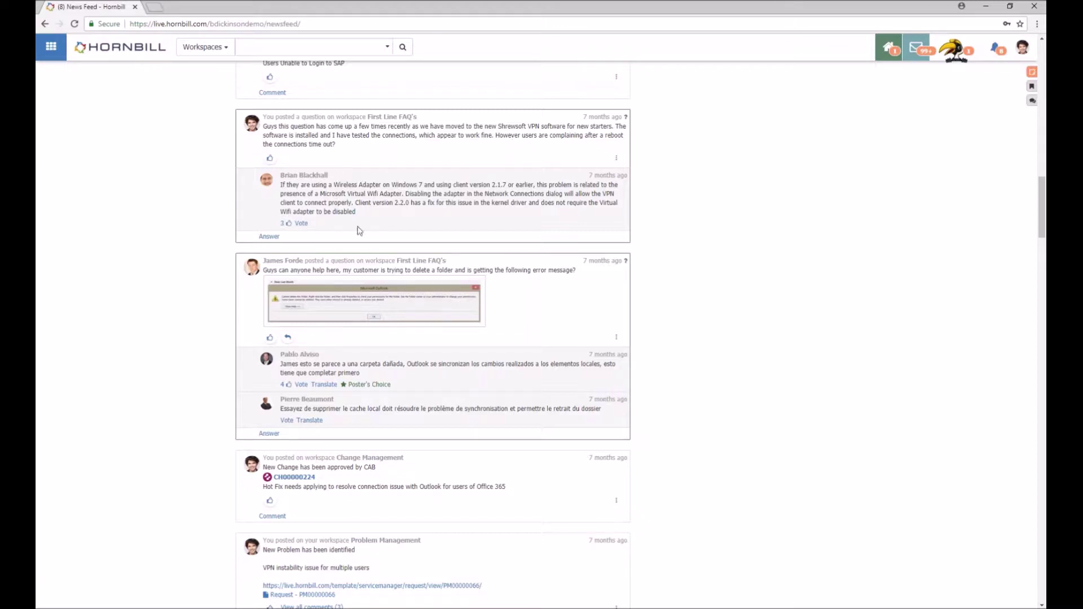
scroll(361, 232, "down", 2)
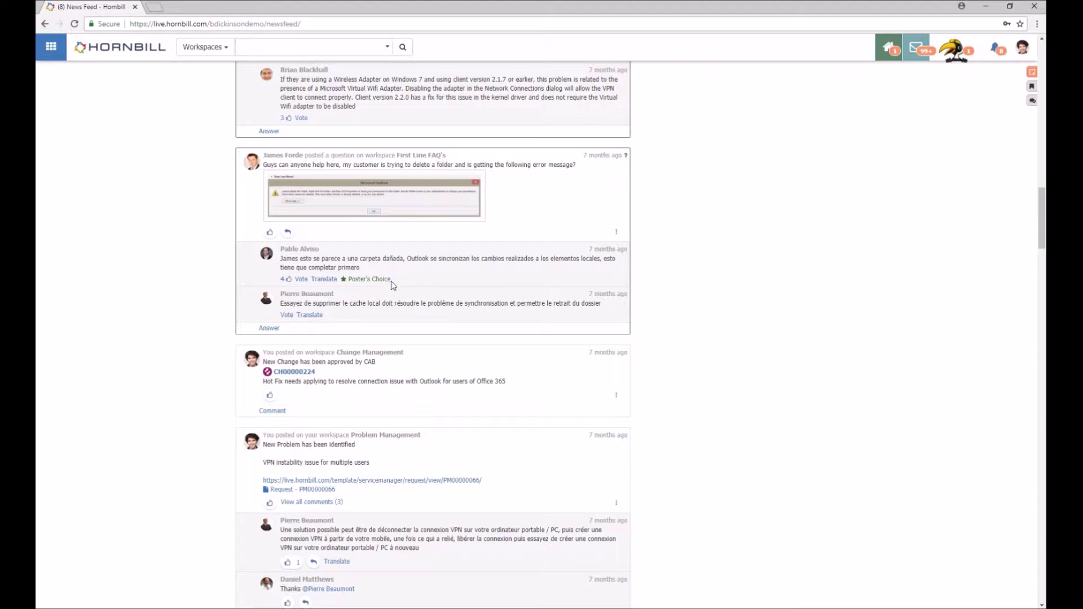
triple_click(347, 282)
left_click(448, 284)
left_click(326, 280)
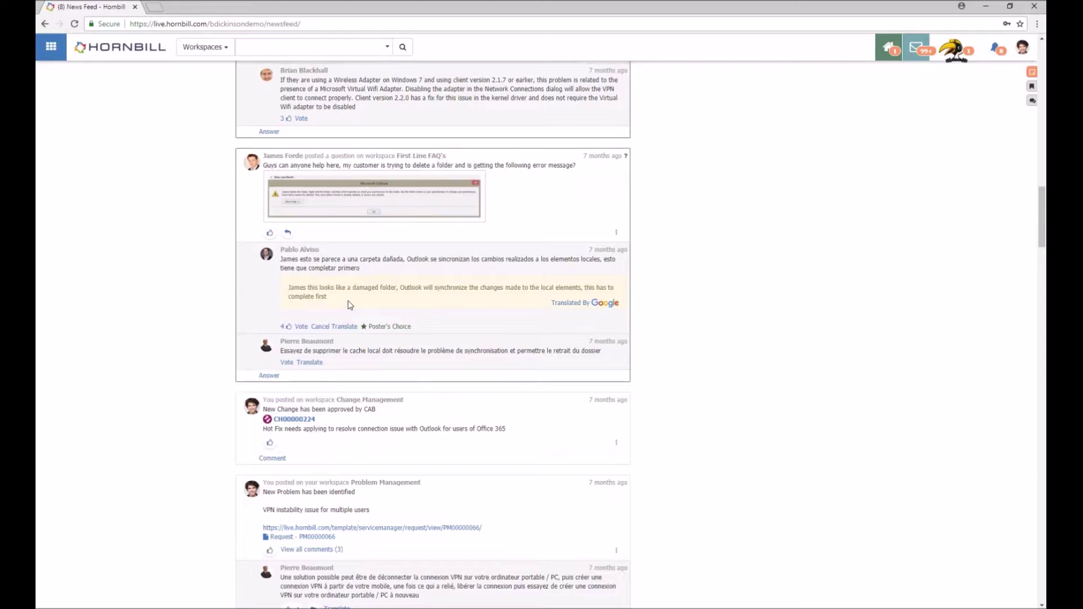
Step: Open the system notifications and expand the full Document Manager search and navigation announcement
scroll(345, 304, "up", 10)
scroll(348, 305, "up", 15)
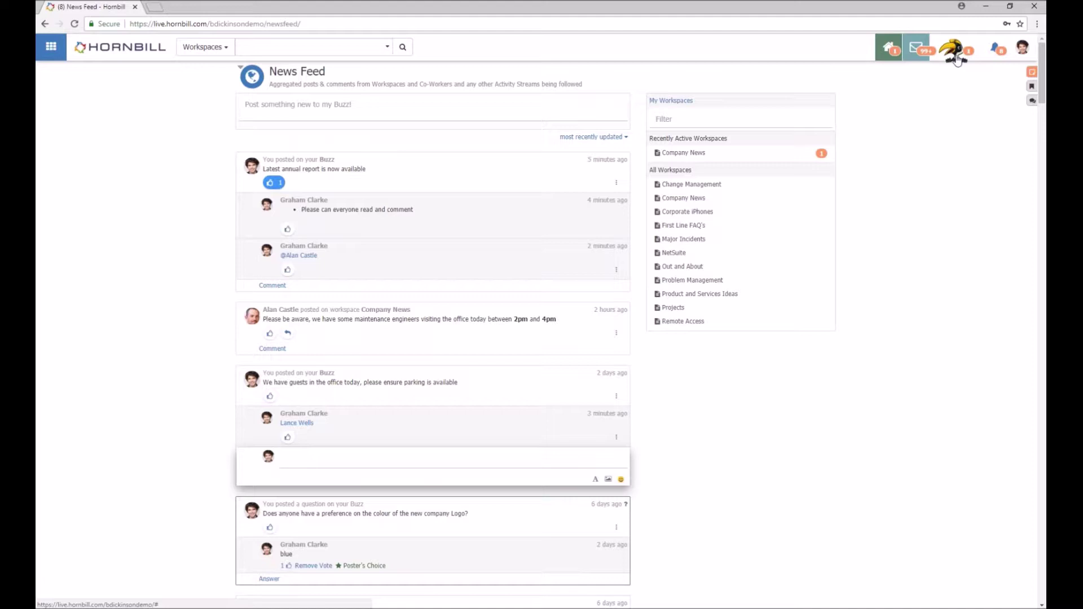
left_click(958, 60)
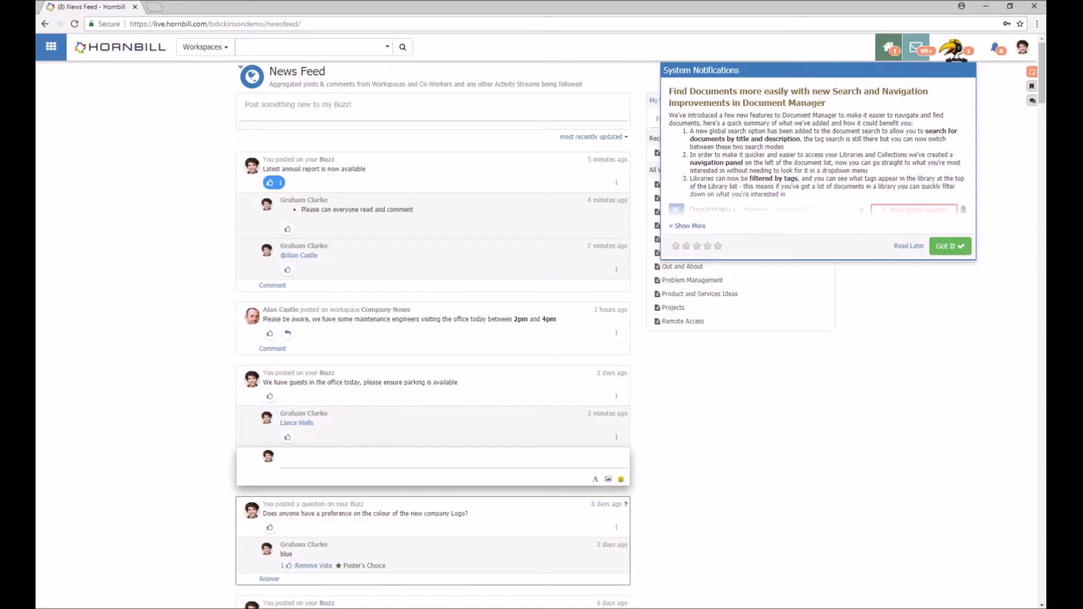
left_click(690, 226)
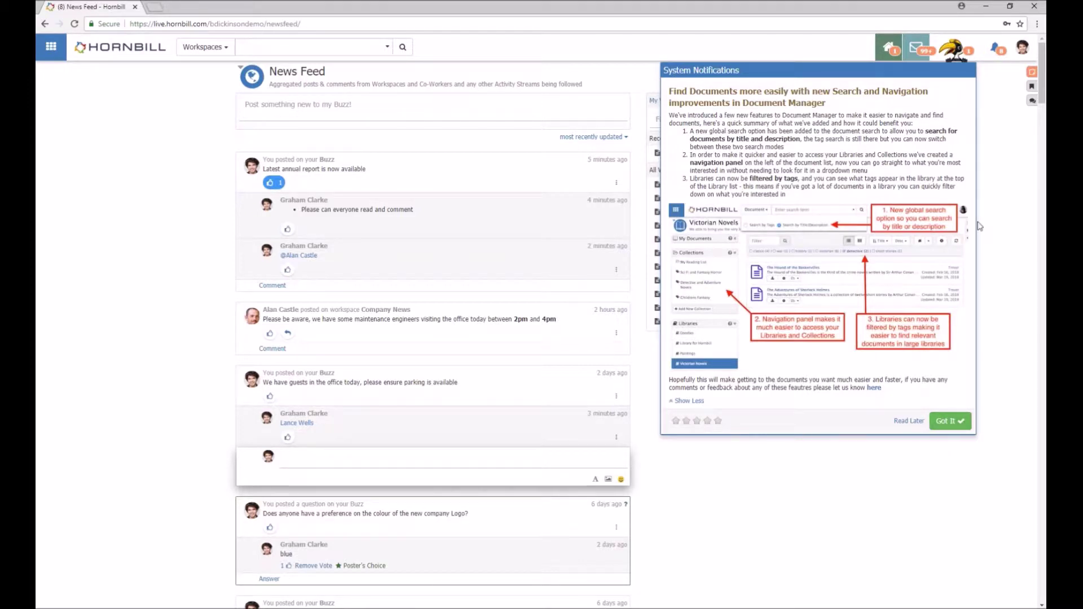
Step: Defer the Document Manager announcement for later reading and open the signed-in user's own profile
left_click(910, 422)
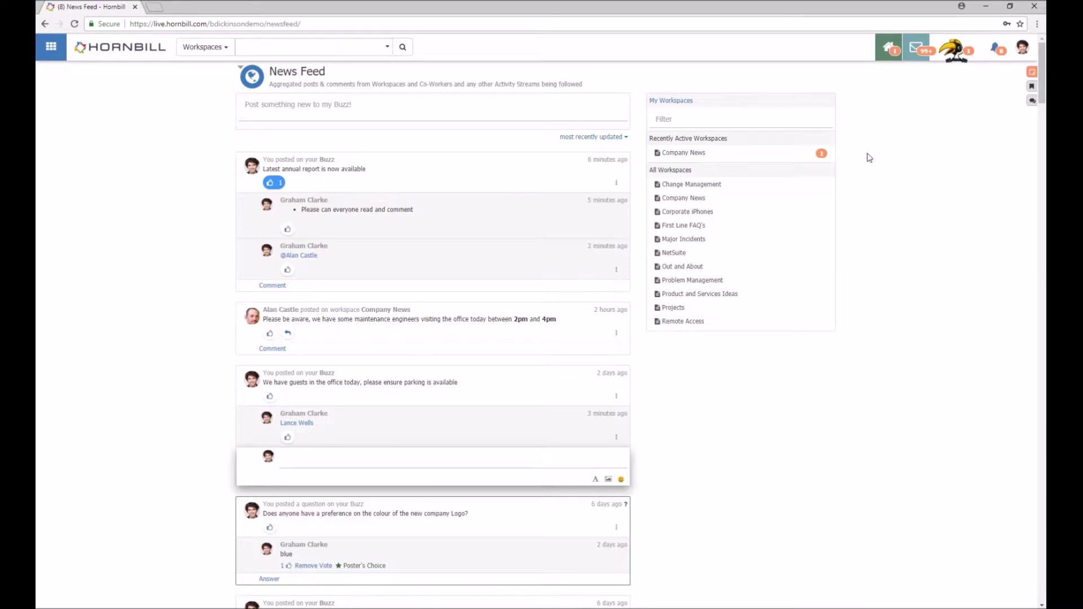
left_click(50, 47)
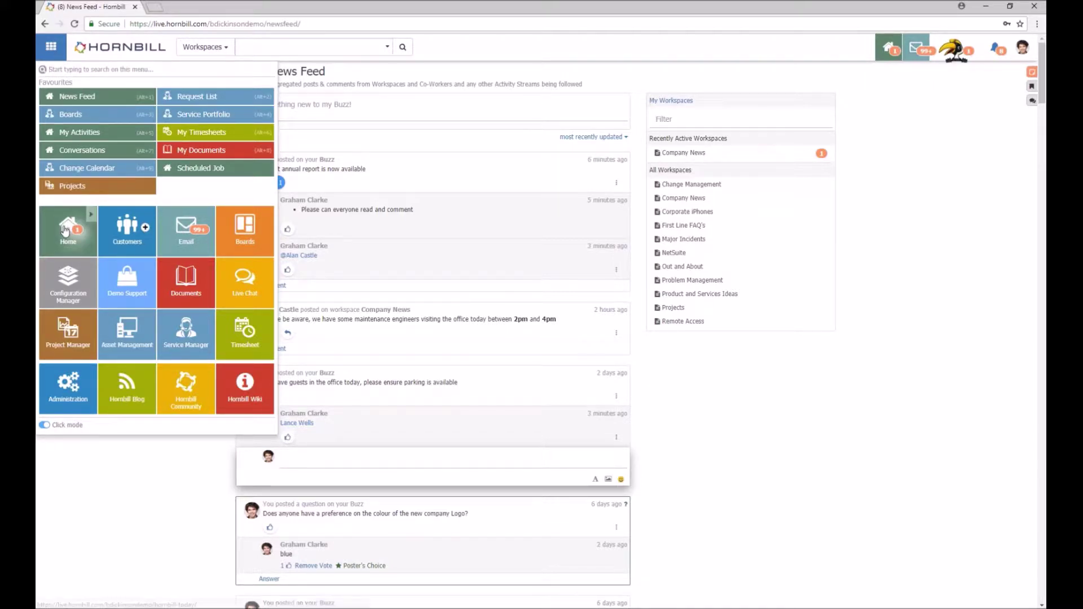
left_click(91, 217)
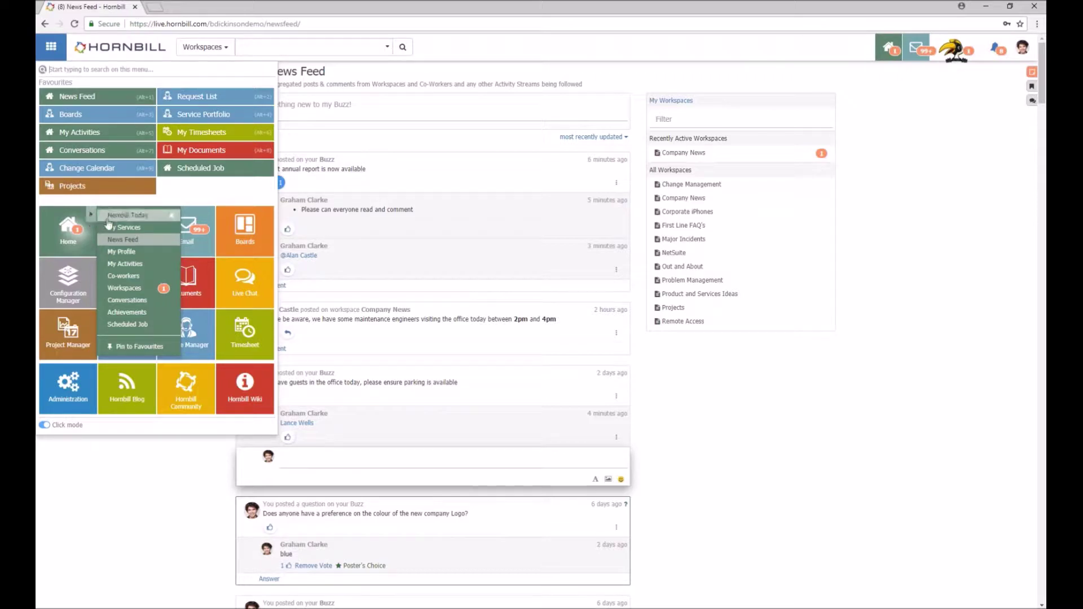
left_click(137, 256)
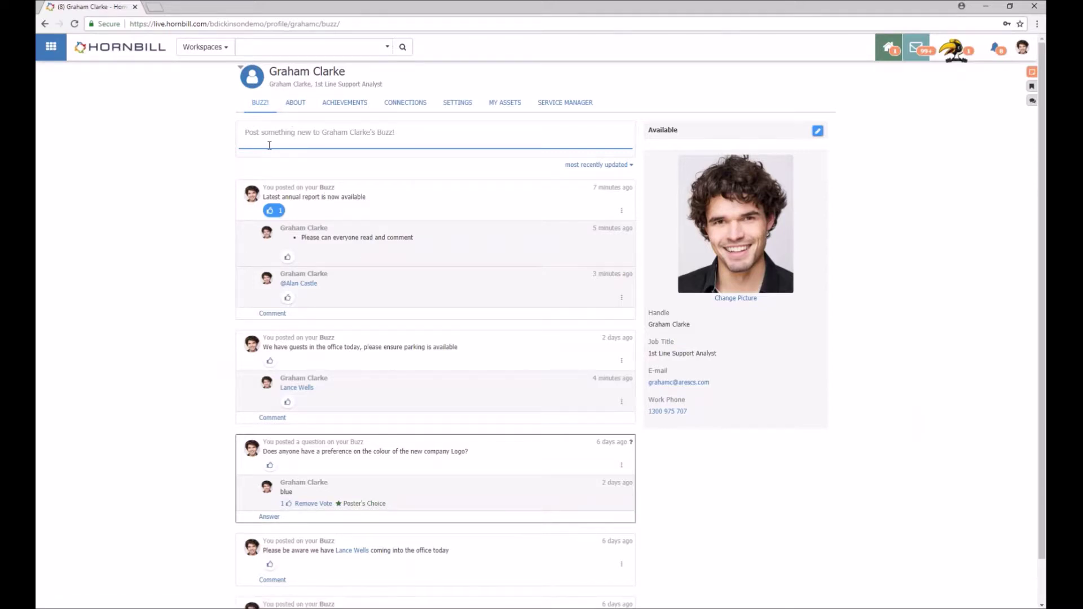
Step: In the profile's About details, set Qualifications & Training to ITIL under Interests & Expertise and save
left_click(291, 103)
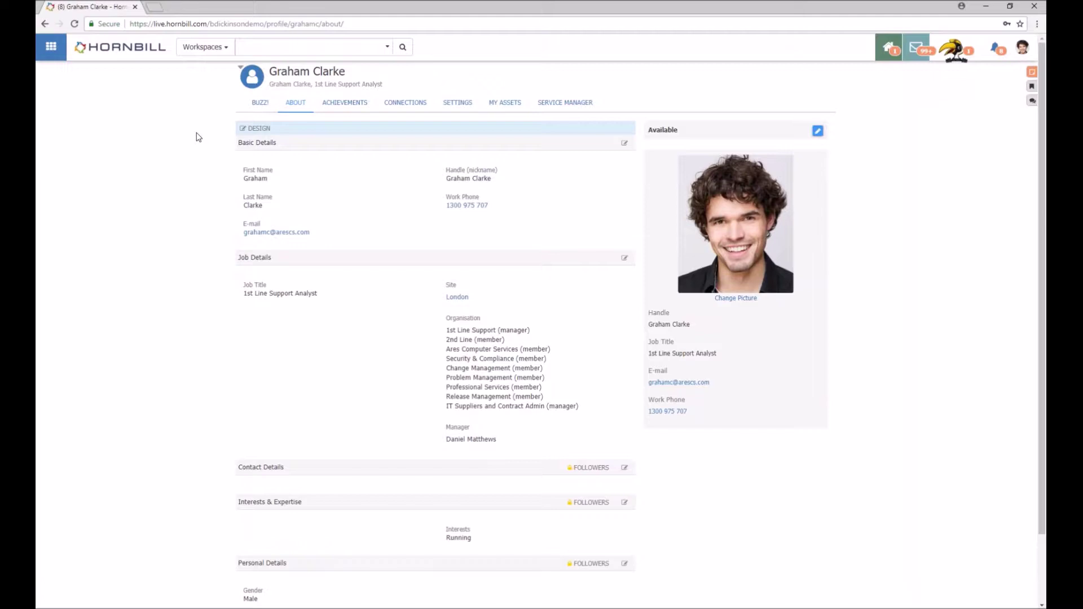
scroll(197, 137, "down", 2)
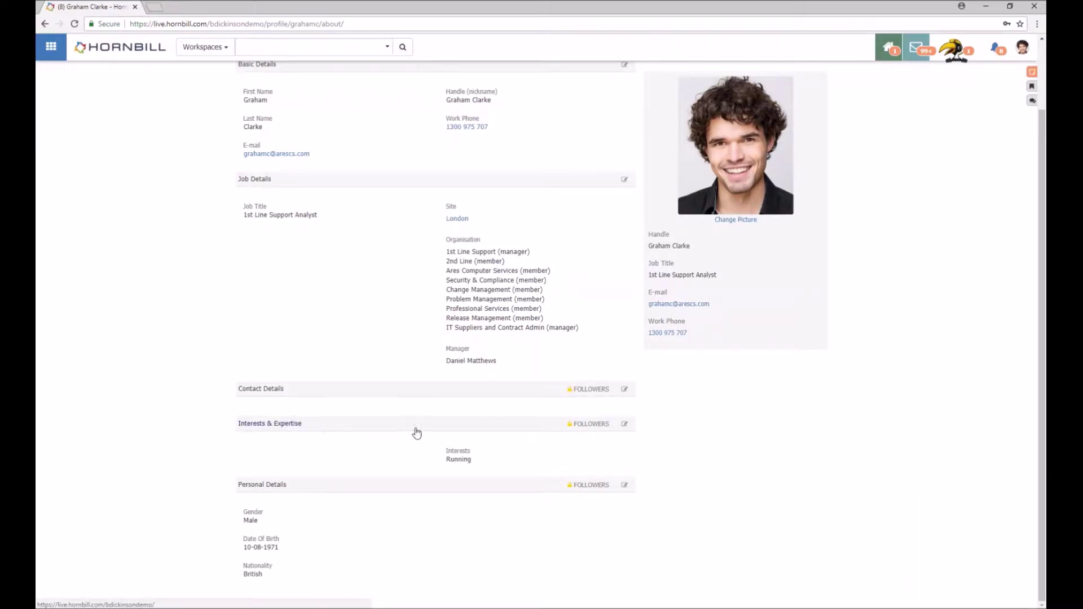
left_click(623, 426)
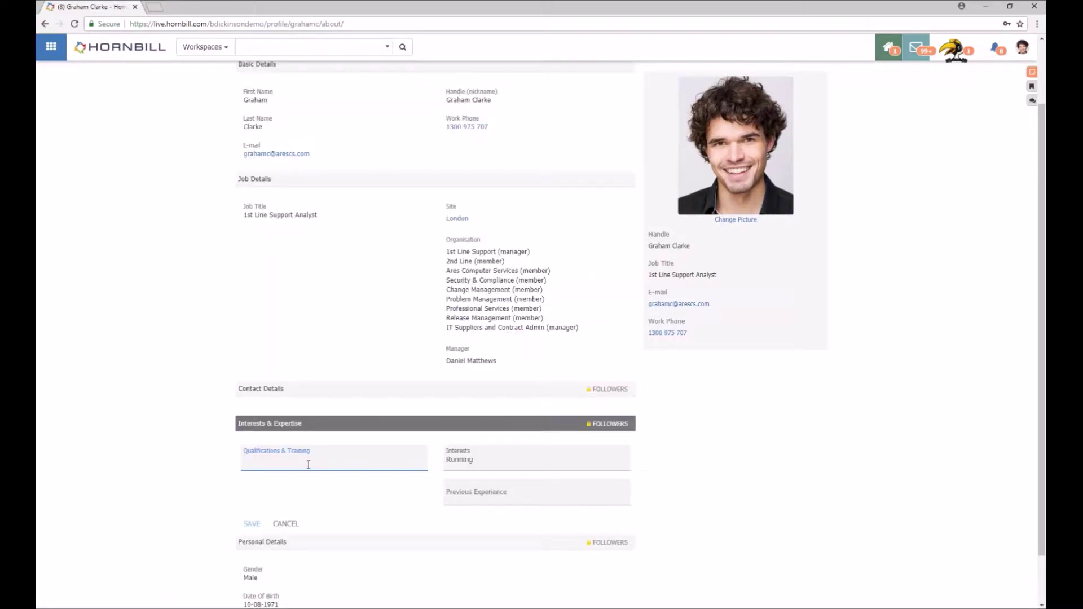
type("ITIL")
left_click(251, 524)
scroll(282, 372, "up", 1)
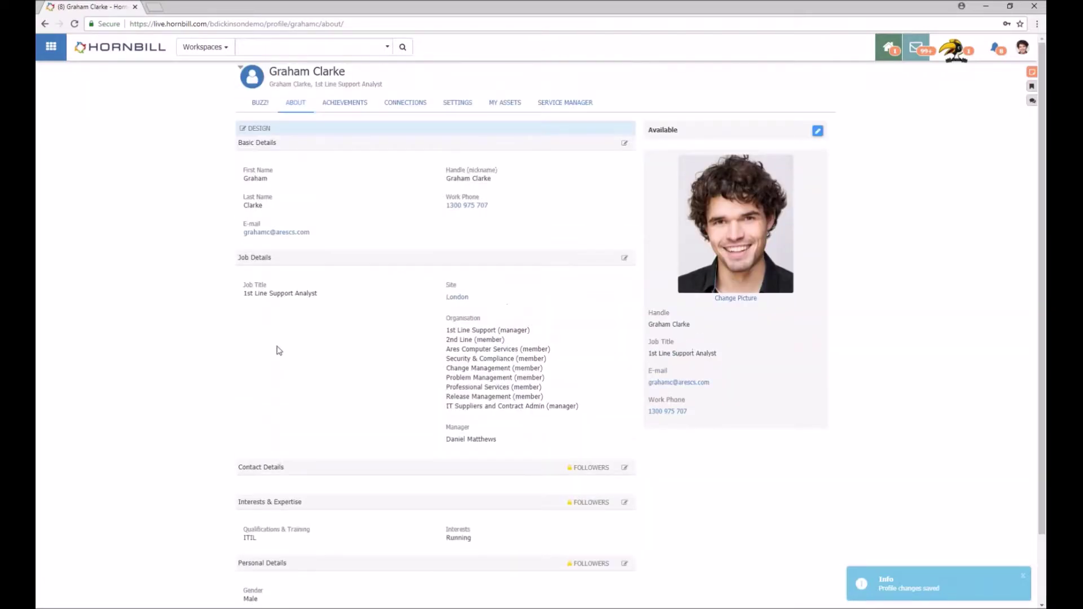
Step: In the About page's design mode, hide the Interests field and place Previous Experience above it
left_click(261, 129)
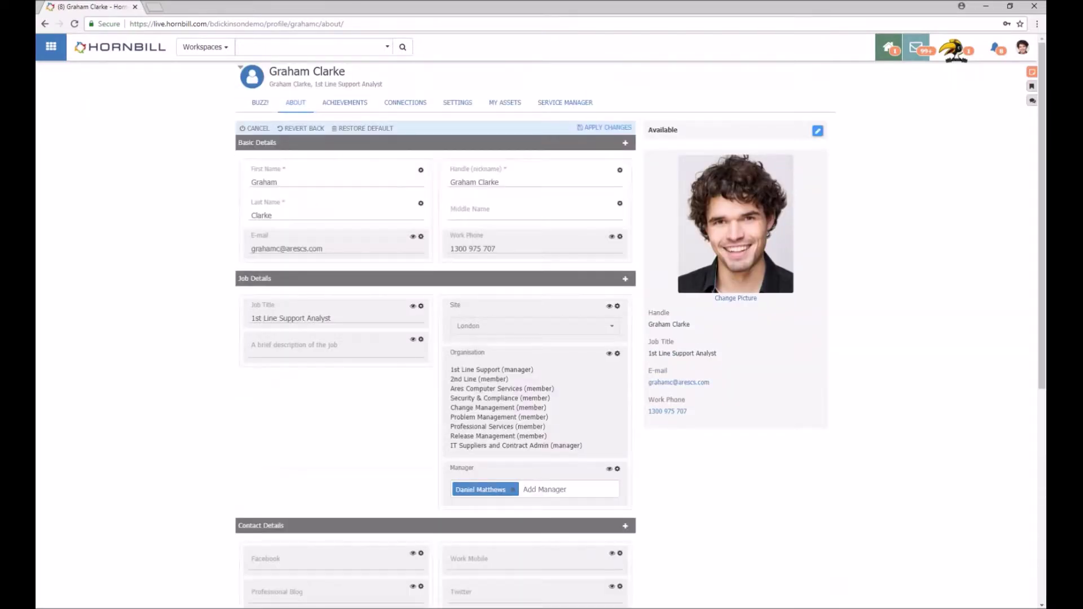
scroll(346, 225, "down", 6)
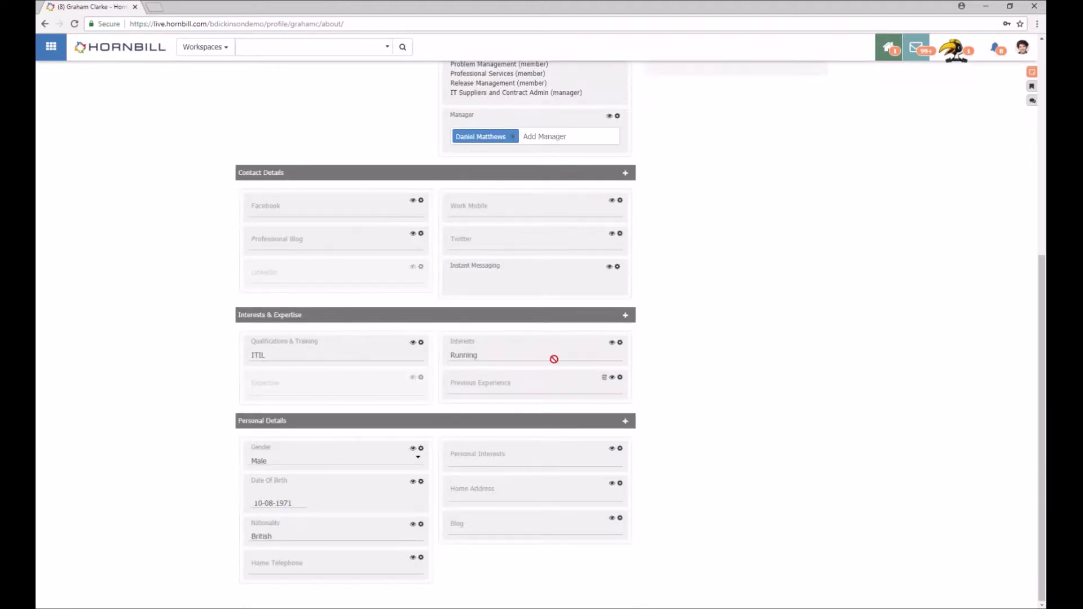
left_click(612, 344)
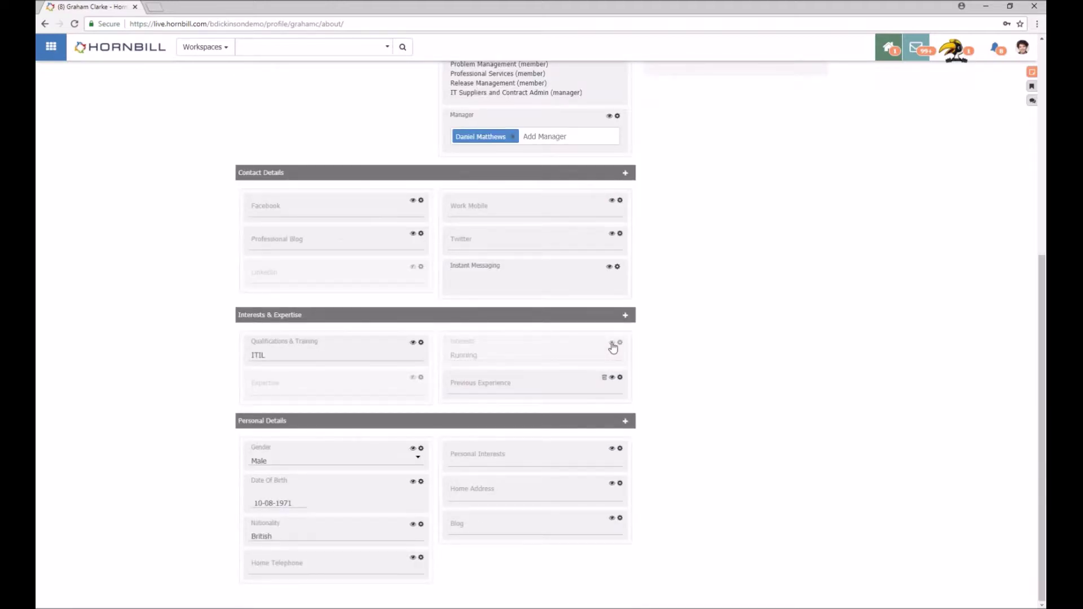
left_click_drag(544, 386, 507, 341)
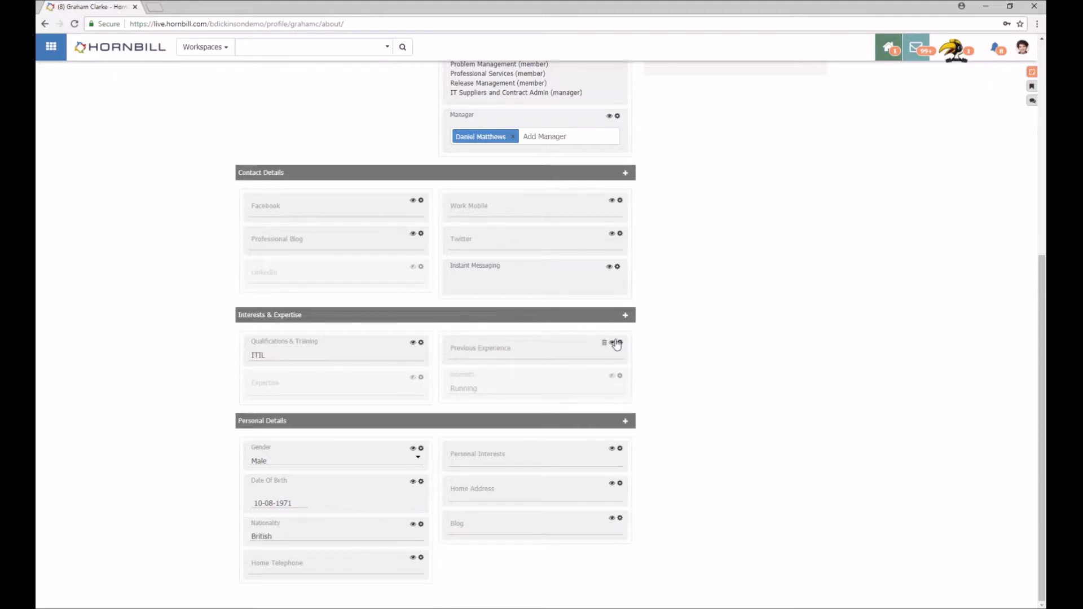
Step: Add the spare field Attribute 1 to Interests & Expertise as a Single Line Text Field labelled Formal Certifications
left_click(626, 315)
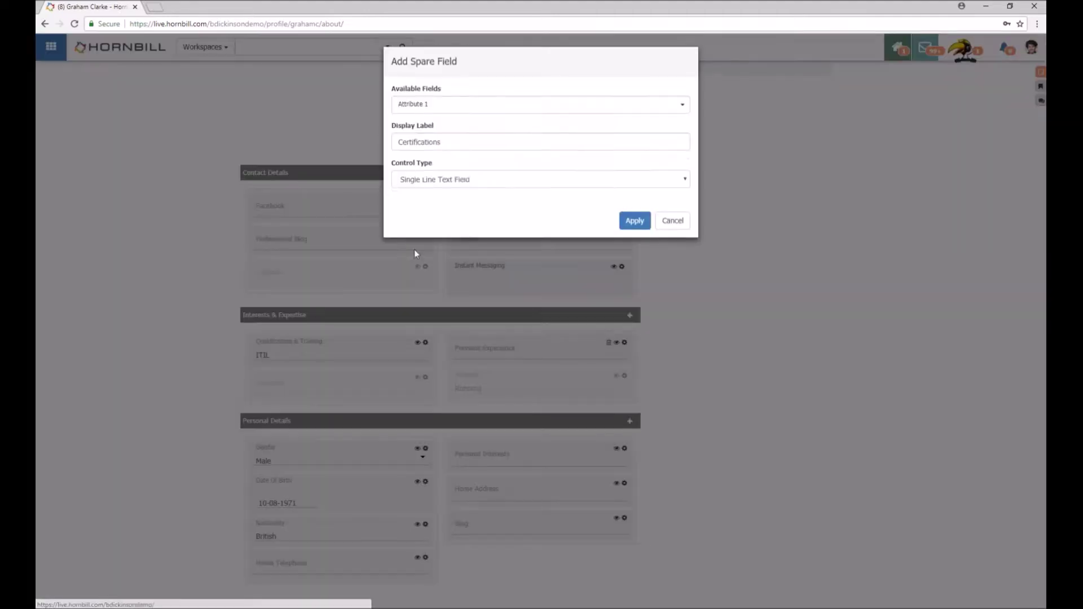
left_click(456, 144)
left_click_drag(455, 145, 385, 152)
left_click(450, 144)
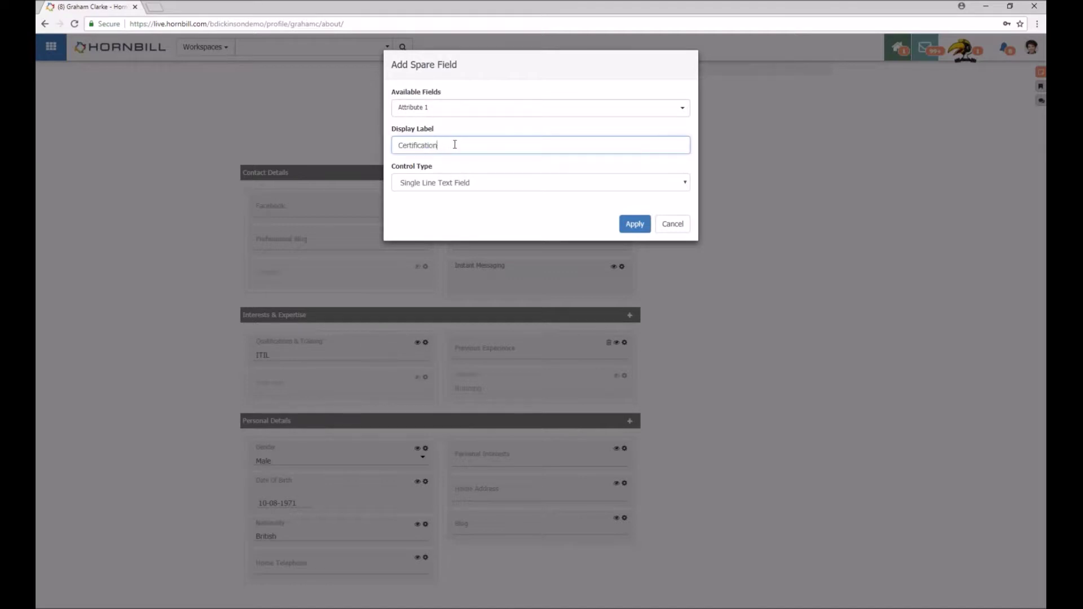
key("BackSpace")
key("BackSpace")
key("BackSpace")
key("BackSpace")
key("BackSpace")
key("BackSpace")
key("BackSpace")
key("BackSpace")
key("BackSpace")
key("BackSpace")
key("BackSpace")
key("BackSpace")
type("Formal Certifications")
left_click(474, 183)
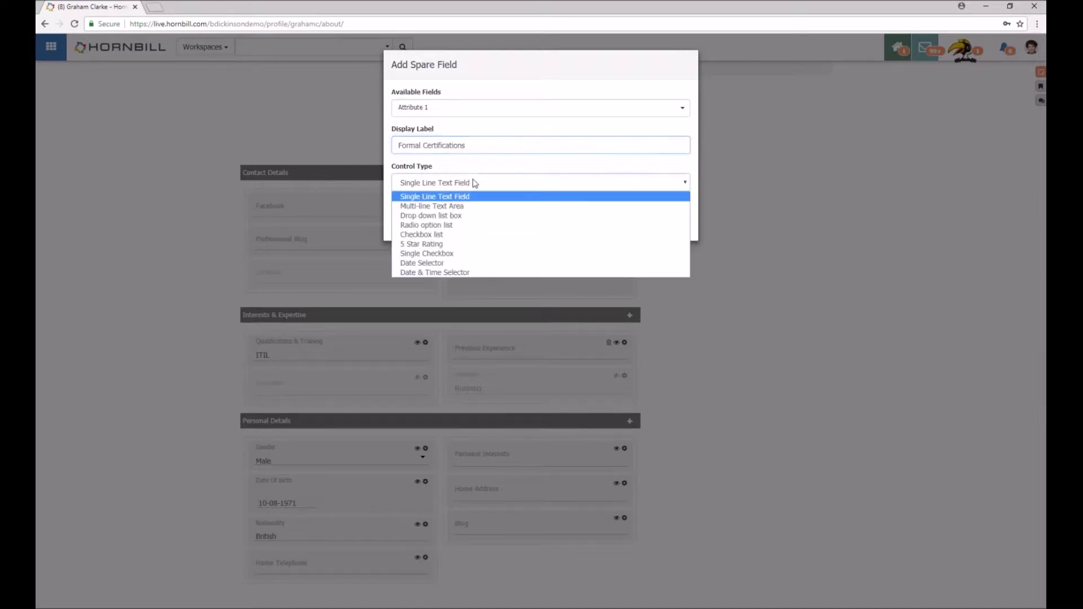
left_click(474, 183)
left_click(633, 223)
Step: Place the Formal Certifications field directly below Qualifications & Training and apply the form design changes
left_click_drag(525, 417, 362, 373)
scroll(225, 286, "up", 6)
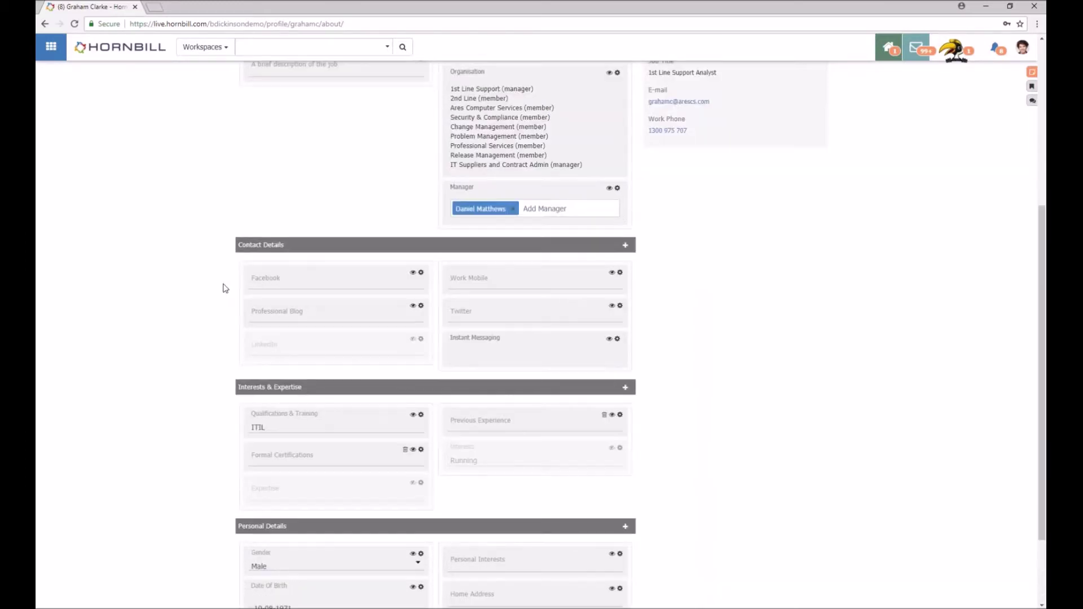
left_click(605, 127)
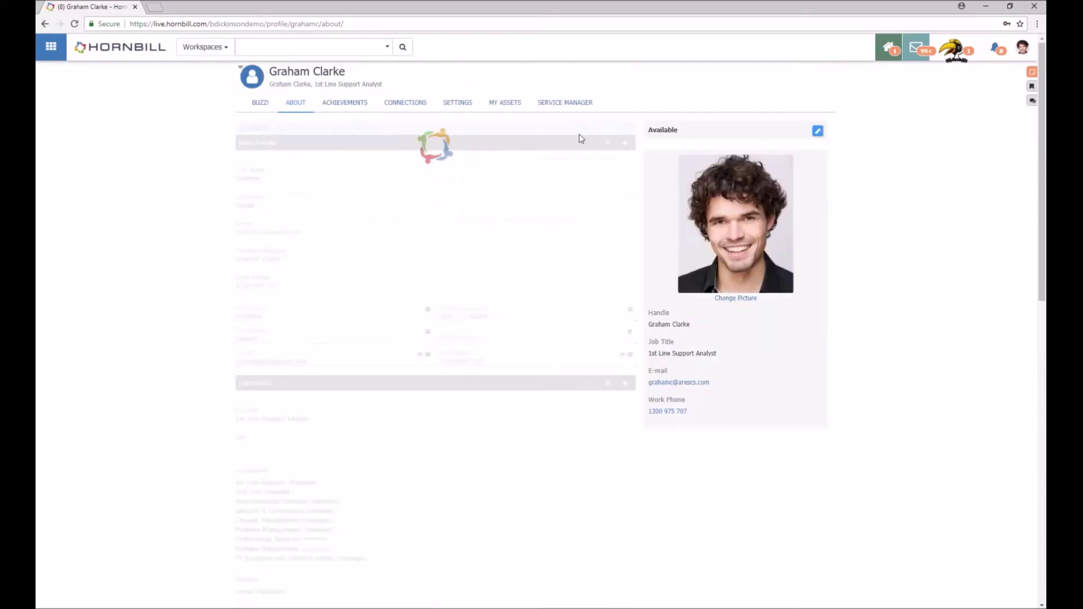
Step: Set Formal Certifications to ITIL v3 in the profile's Interests & Expertise section and save
scroll(427, 236, "down", 1)
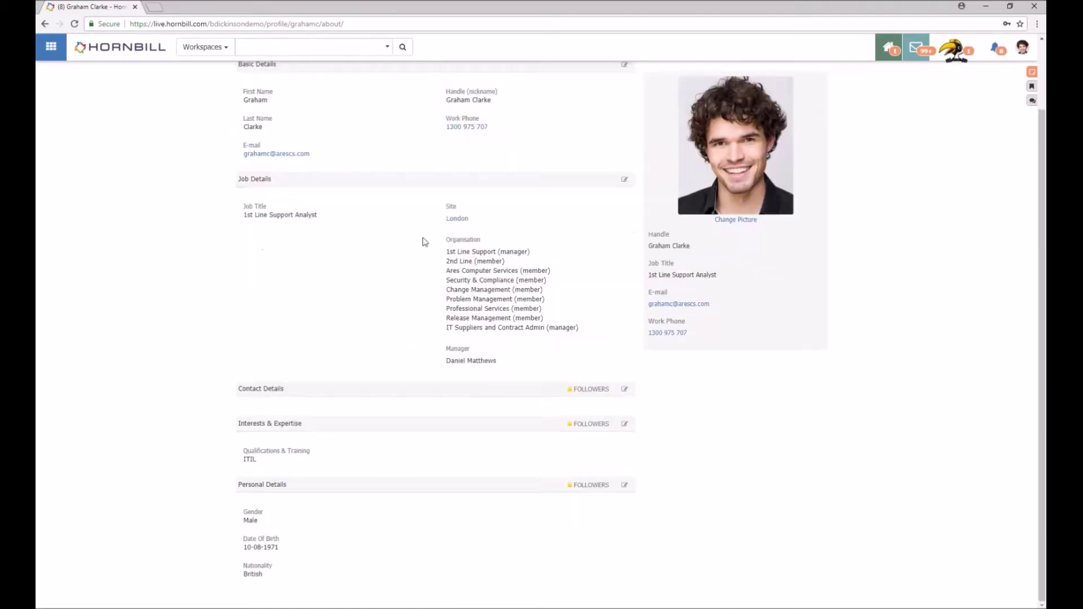
left_click(625, 431)
left_click(295, 494)
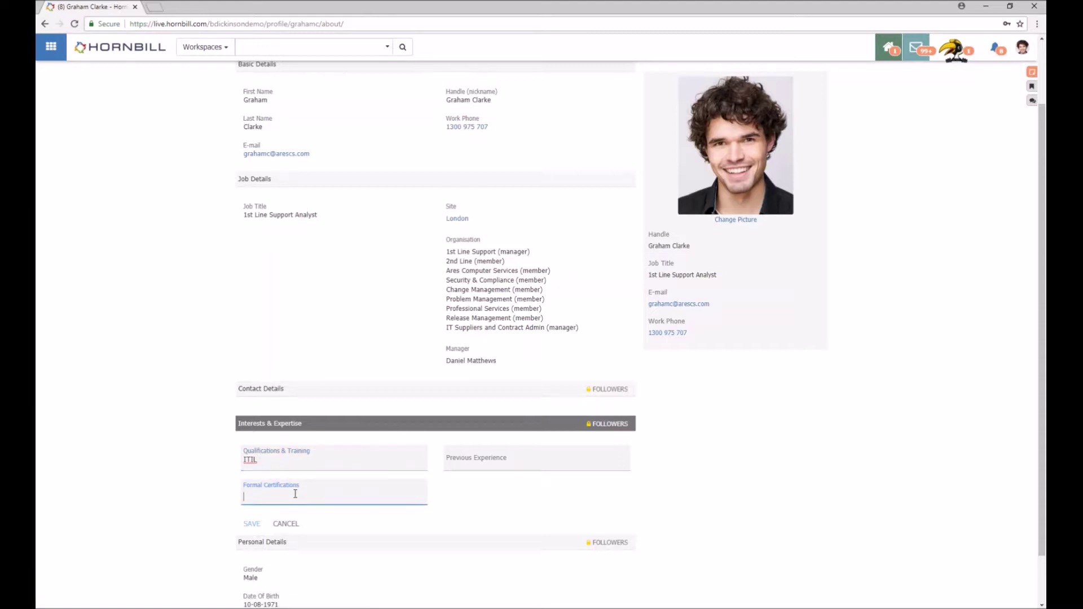
type("ITIL ")
type("ve")
key("BackSpace")
type("3")
left_click(252, 524)
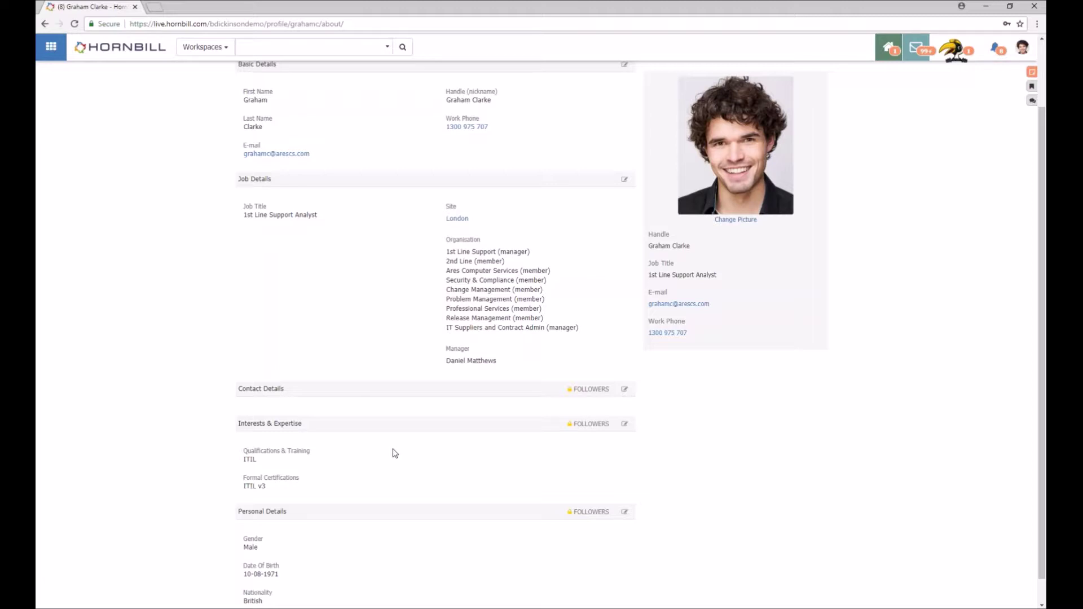
Step: Review the profile's achievements and its connections, covering workspaces, followed people and followers
scroll(395, 454, "up", 3)
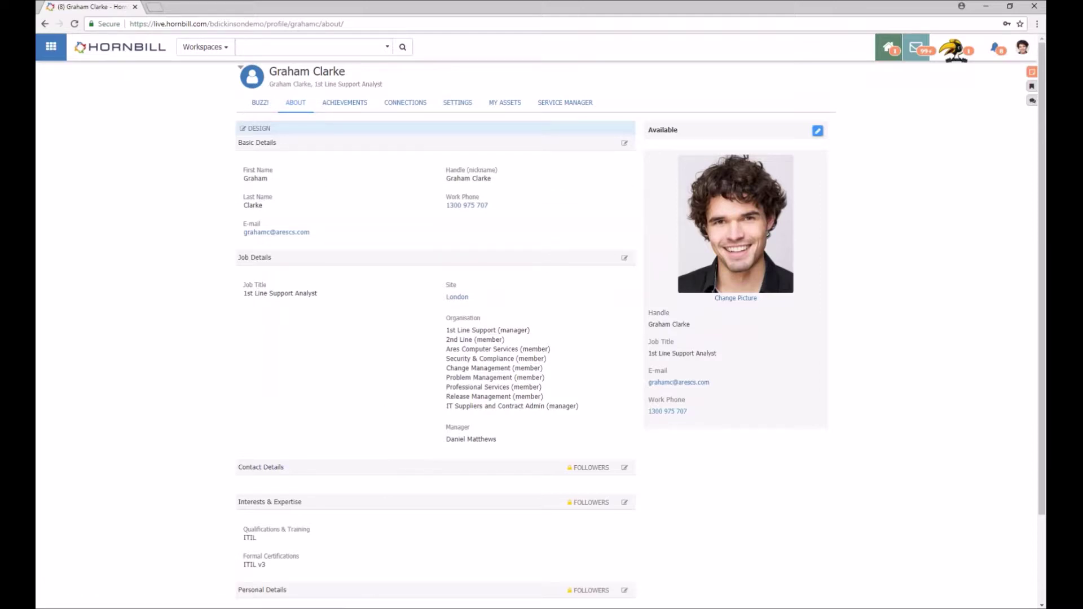
left_click(350, 106)
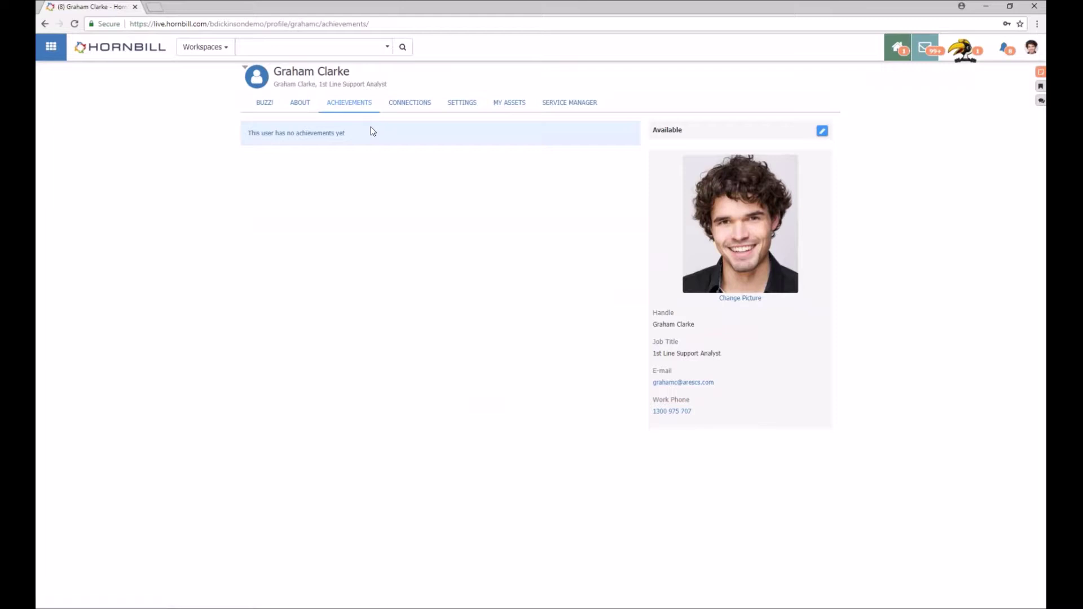
left_click(404, 111)
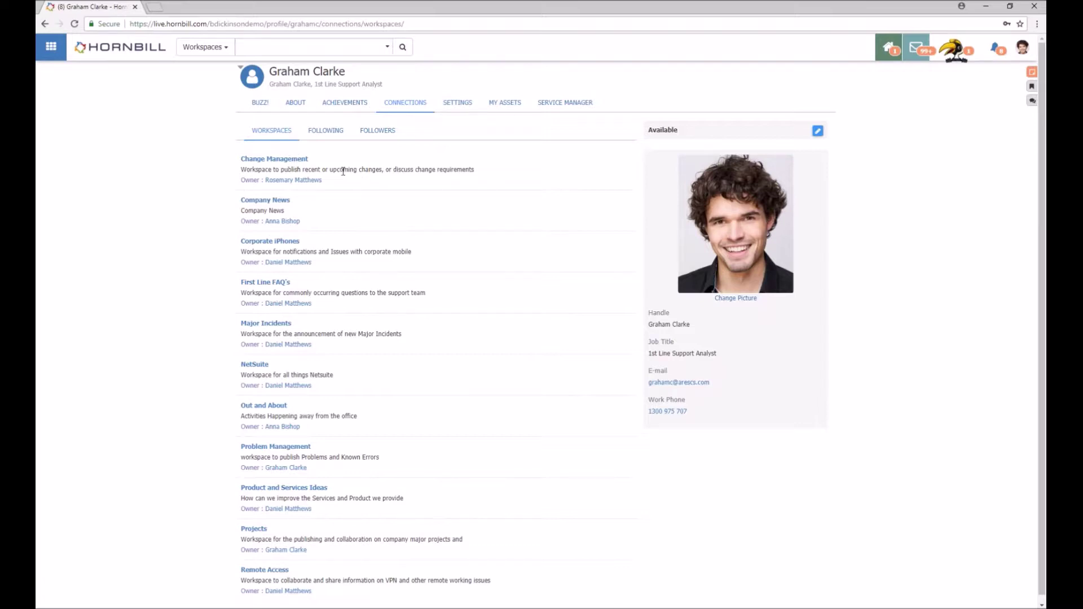
left_click(332, 135)
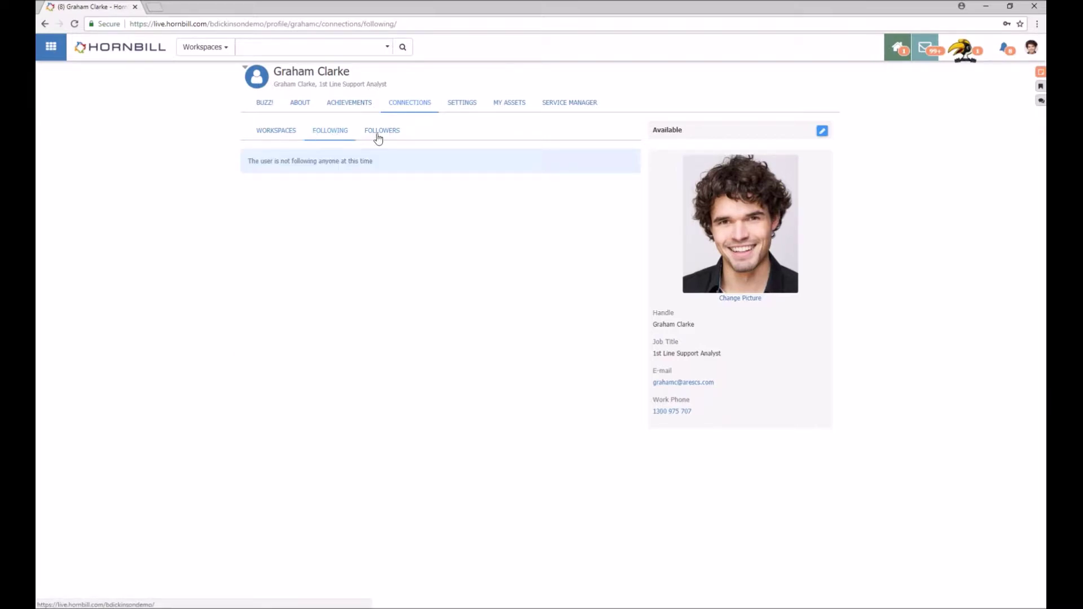
left_click(382, 135)
left_click(329, 134)
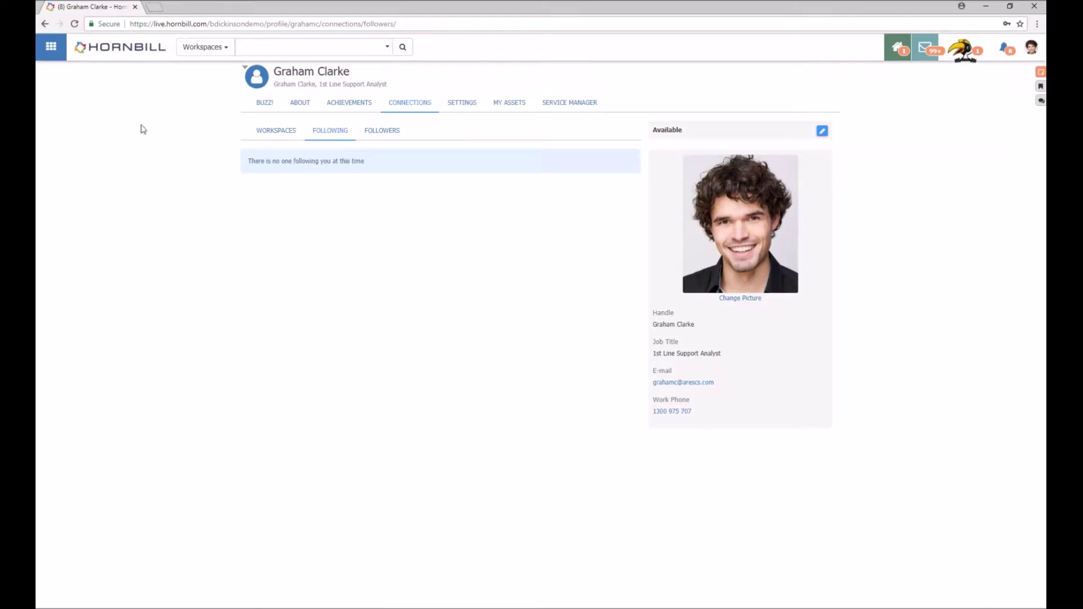
Step: Follow the second co-worker in the Co-Workers list and check the Following list in the profile's connections
left_click(48, 48)
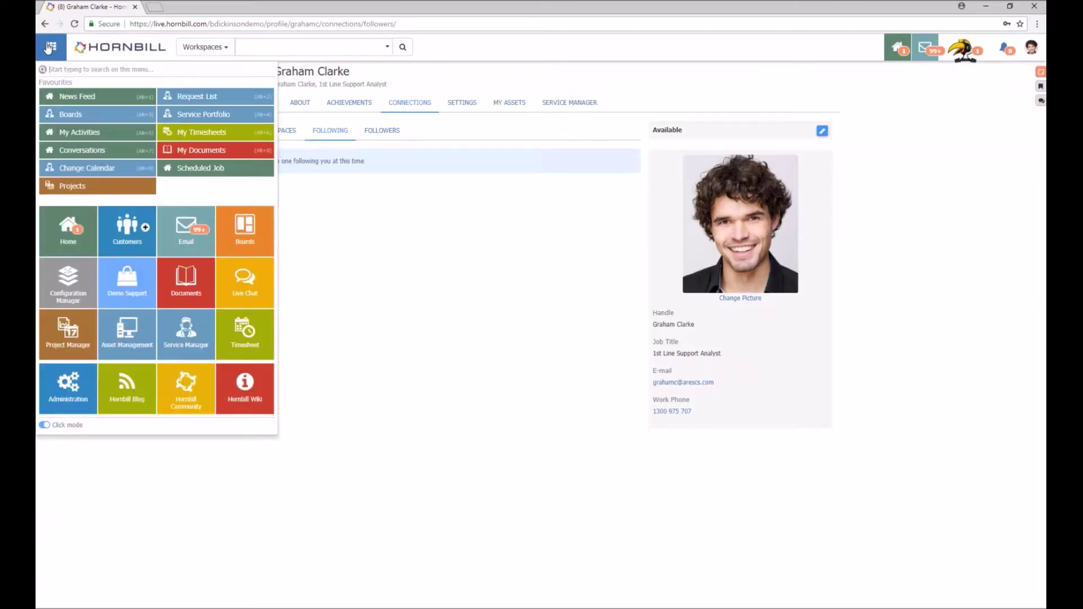
mouse_move(71, 228)
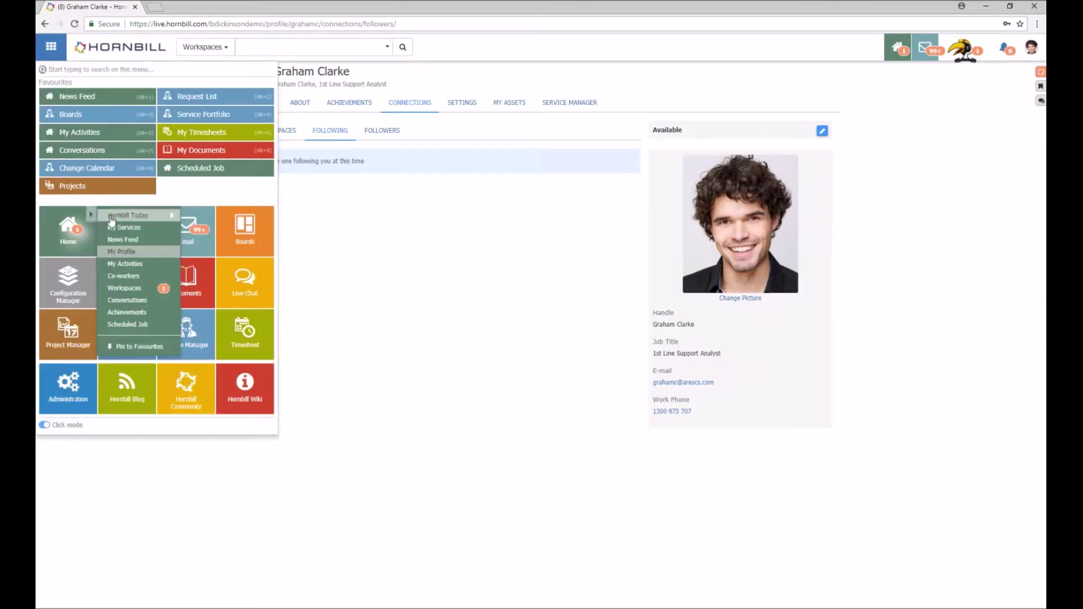
left_click(134, 276)
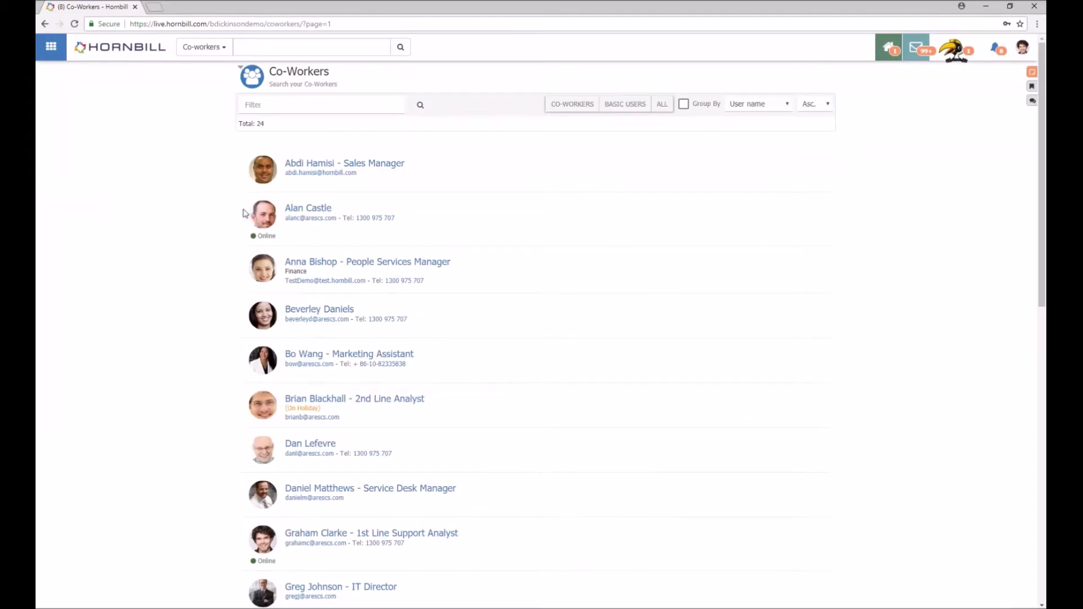
mouse_move(266, 219)
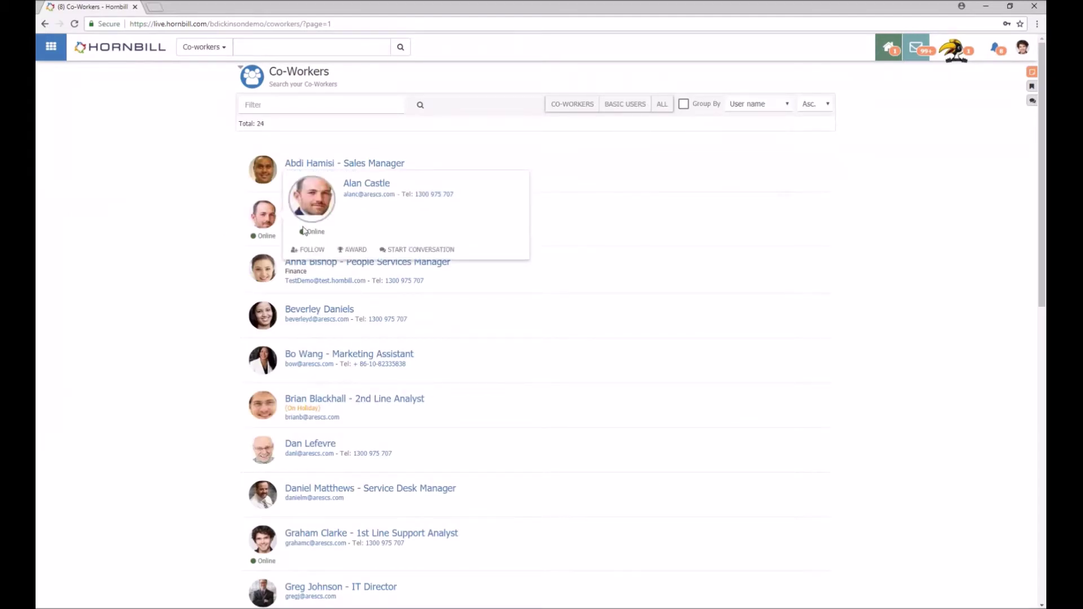
left_click(314, 251)
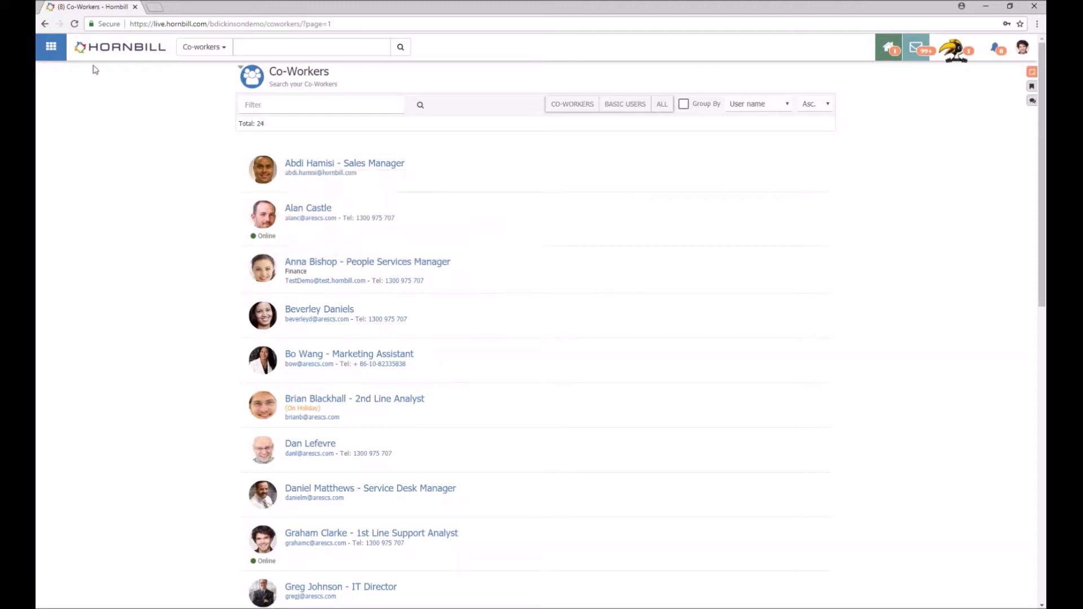
left_click(42, 27)
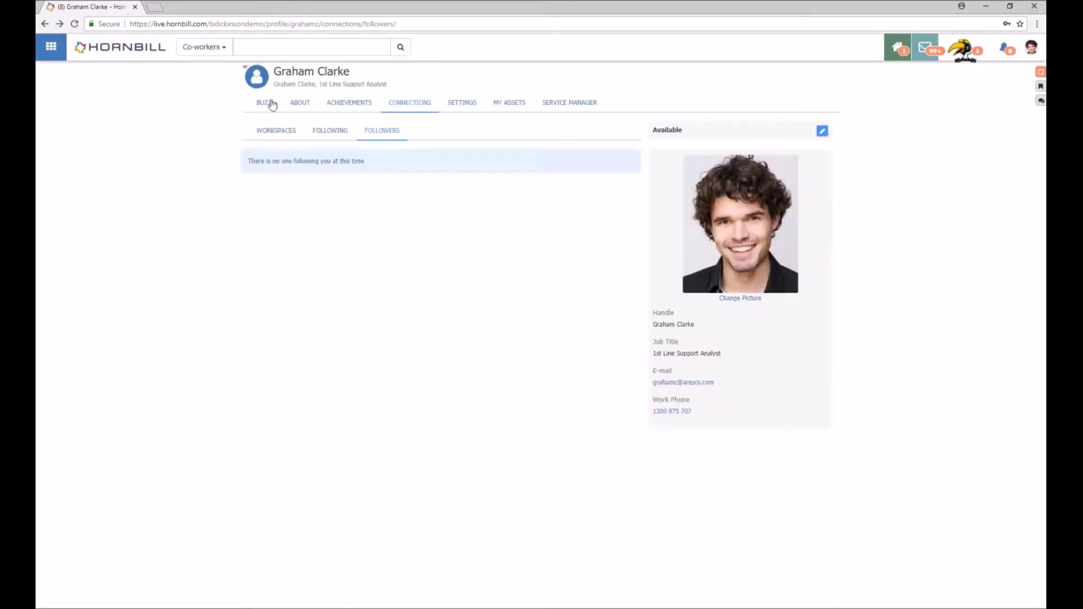
left_click(325, 135)
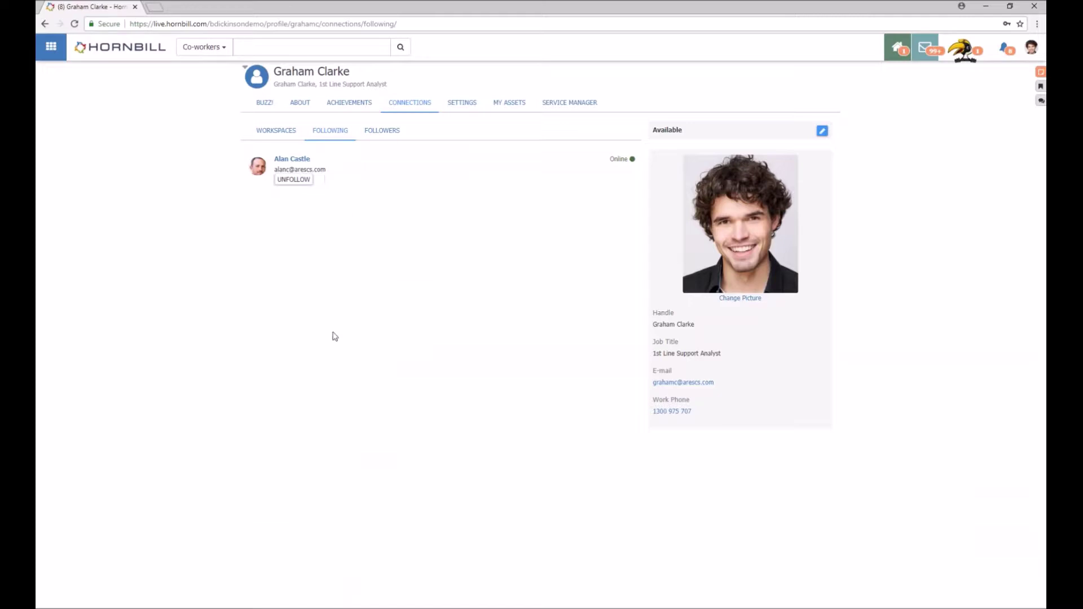
Step: Switch to the followed co-worker's browser session, view the new follower notification and dismiss all notifications
mouse_move(368, 599)
left_click(442, 584)
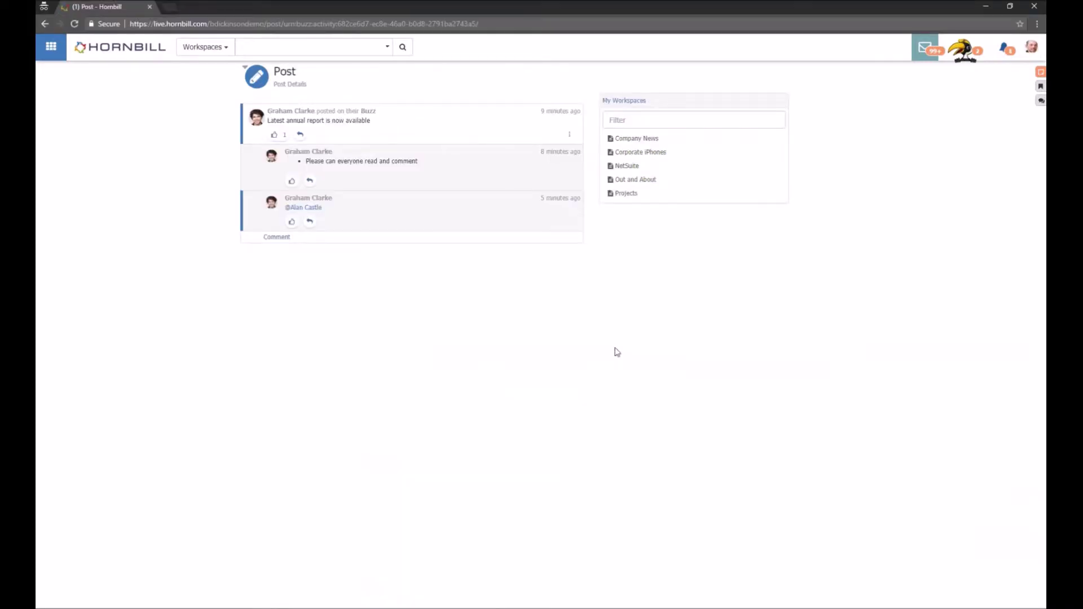
left_click(1009, 52)
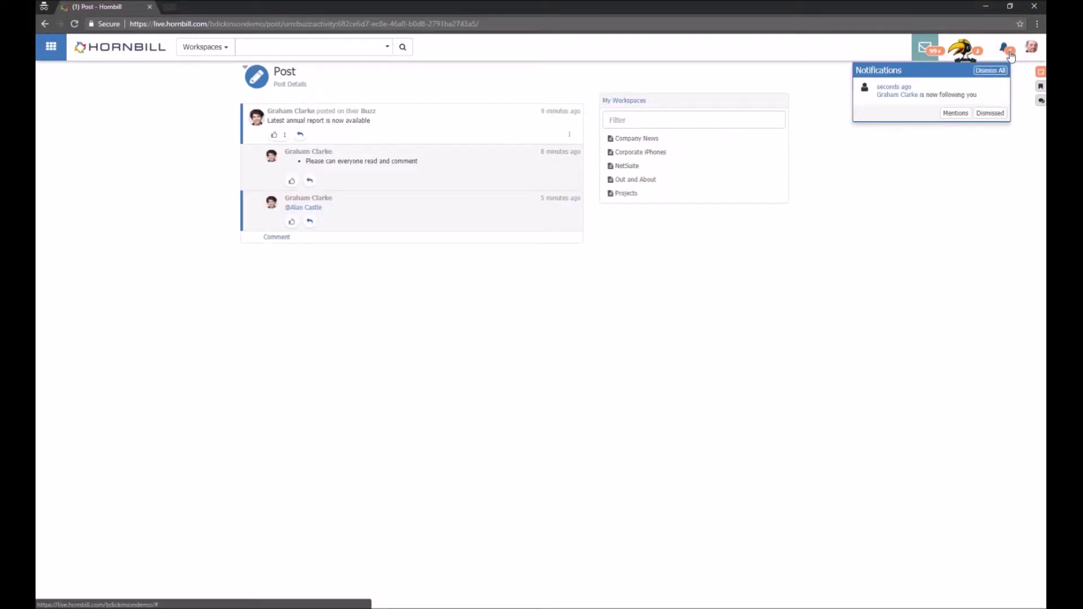
left_click(994, 81)
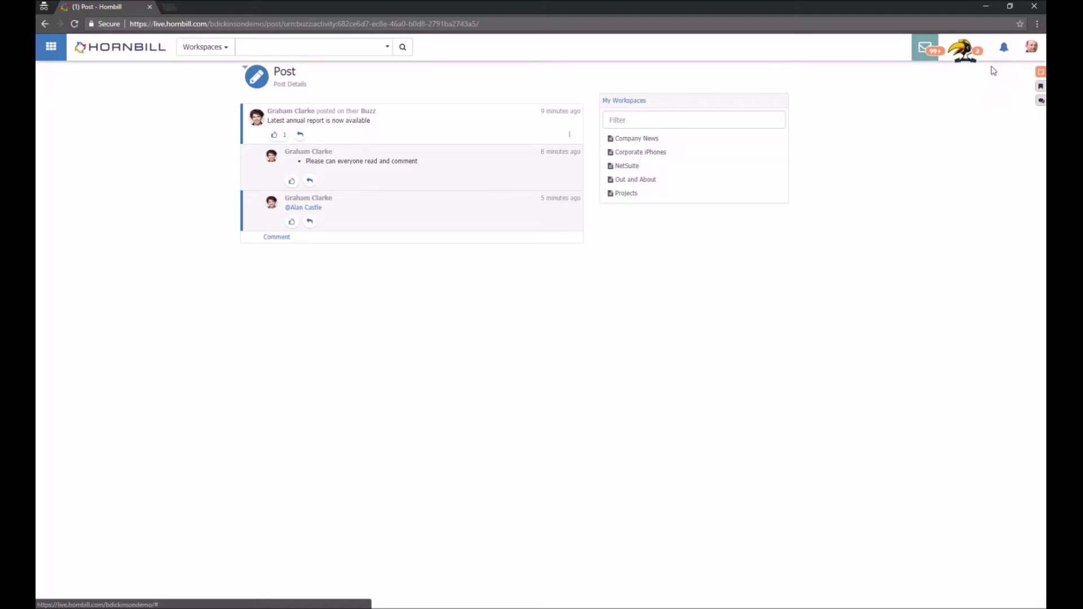
Step: Return to the first co-worker's browser session and review the language choices in the profile's regional settings
mouse_move(367, 601)
left_click(330, 588)
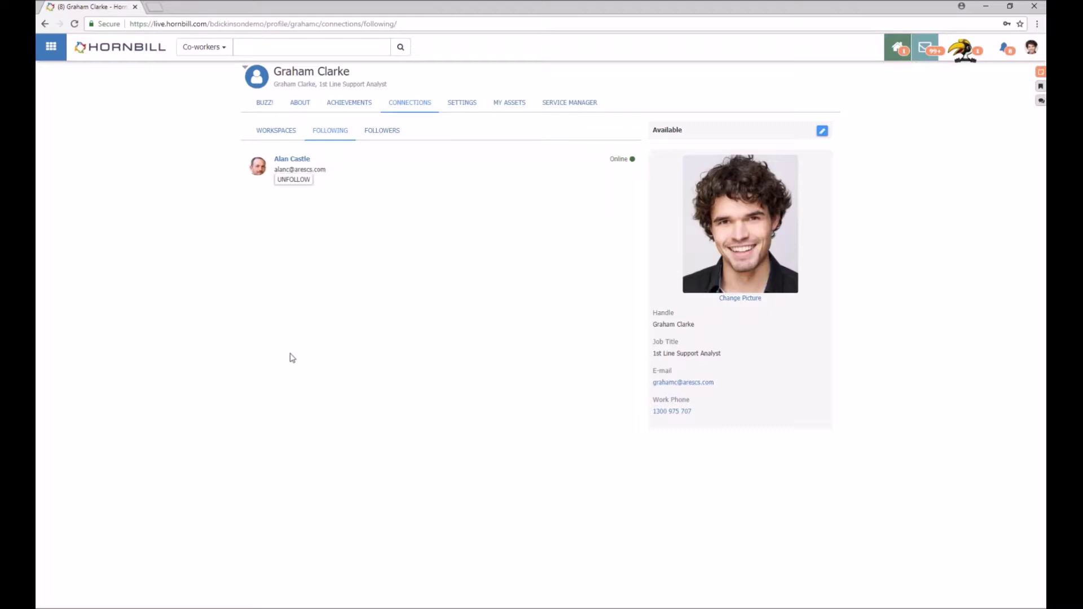
left_click(456, 103)
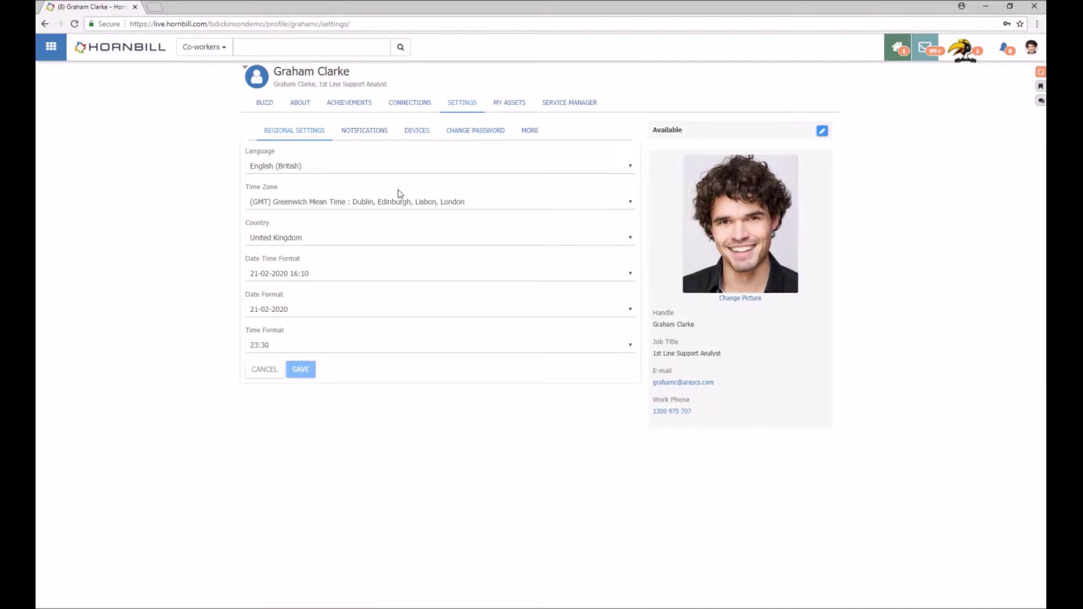
left_click(305, 171)
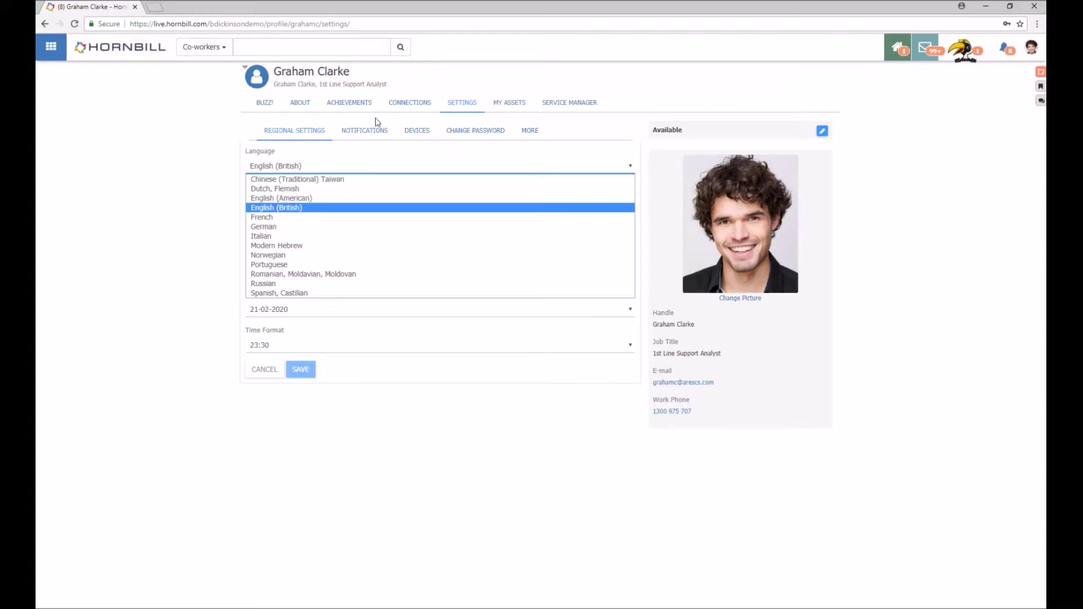
Step: Examine the notification types in the profile settings, including their enabled and desktop options
left_click(376, 138)
left_click(376, 138)
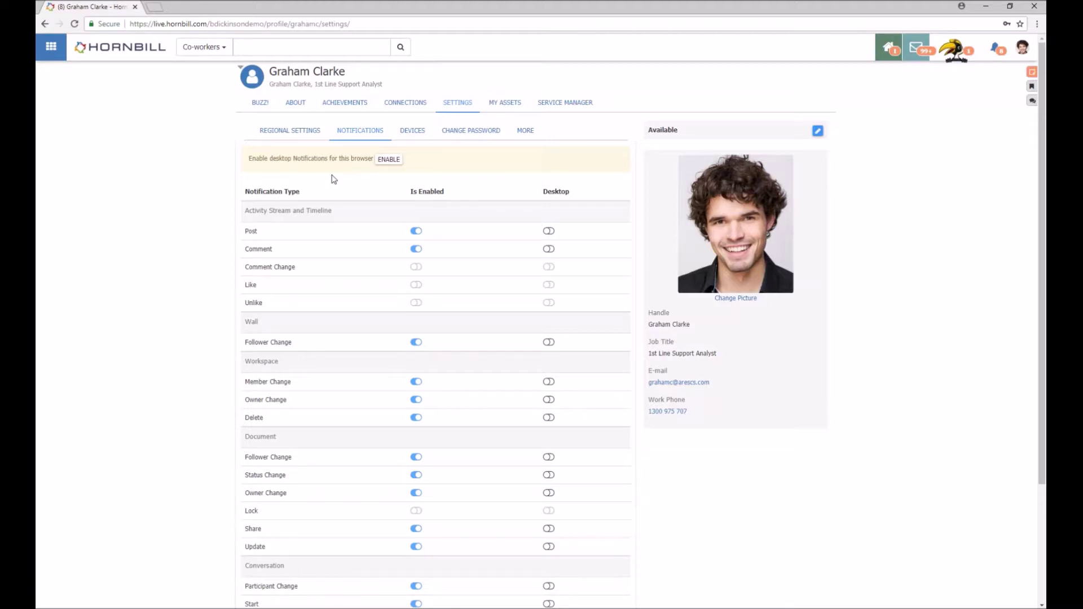
scroll(334, 179, "down", 2)
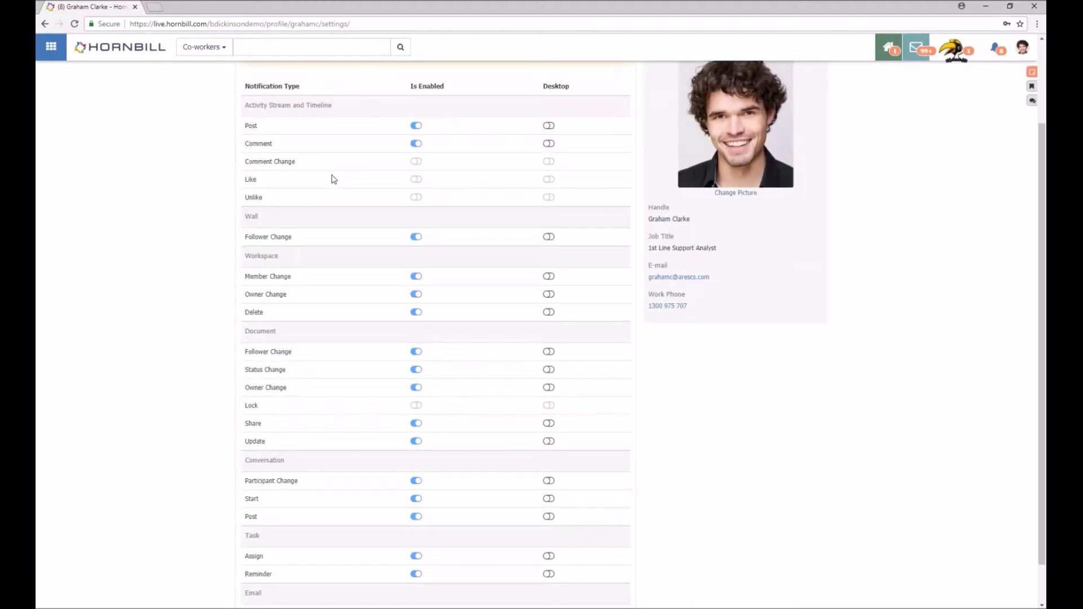
scroll(334, 179, "down", 1)
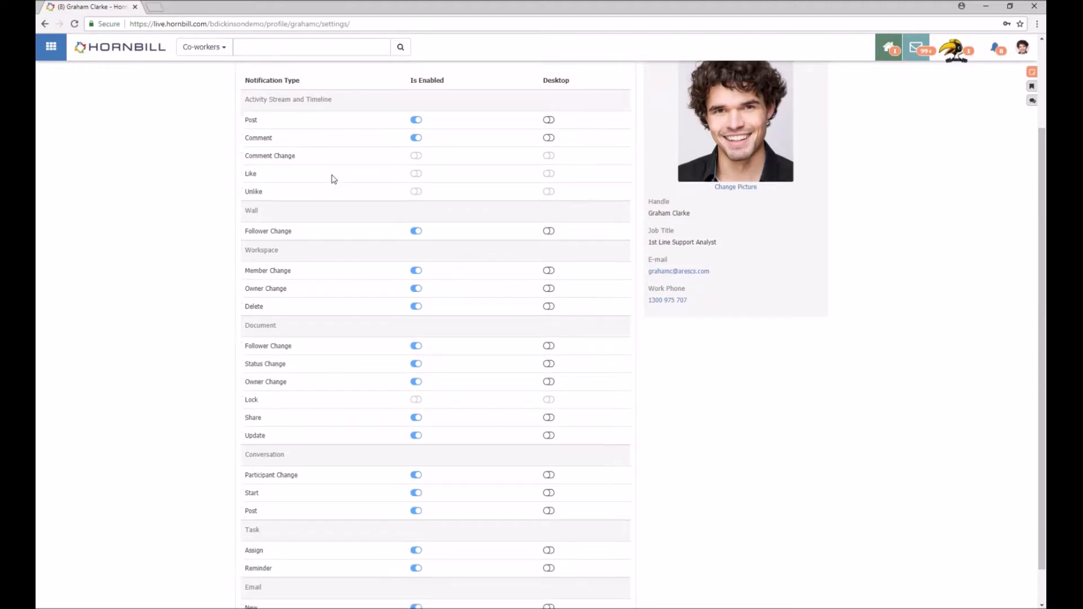
scroll(334, 179, "up", 3)
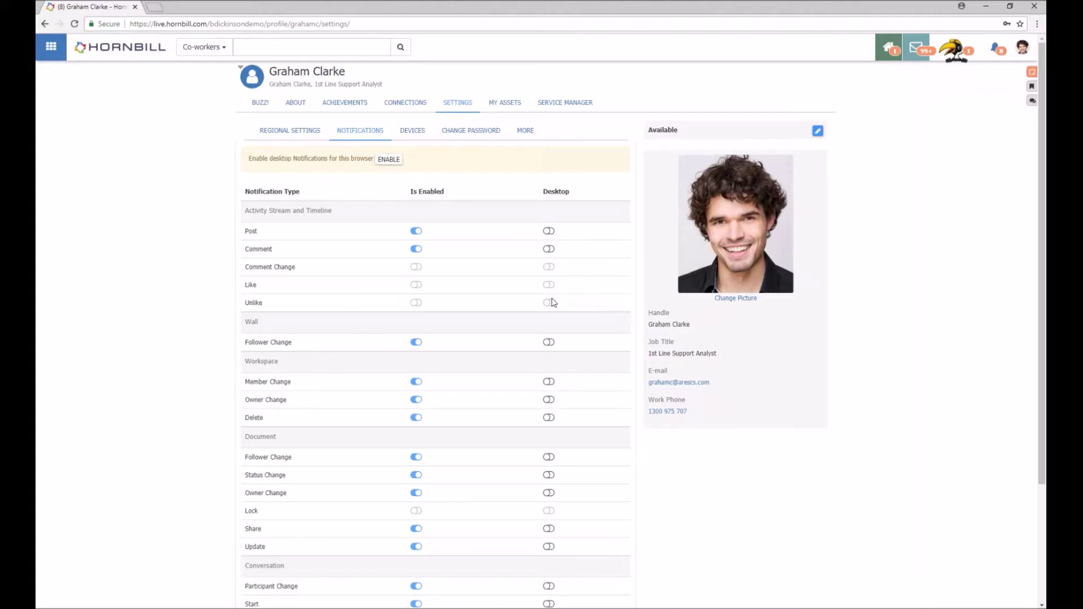
scroll(461, 300, "down", 2)
scroll(462, 282, "up", 2)
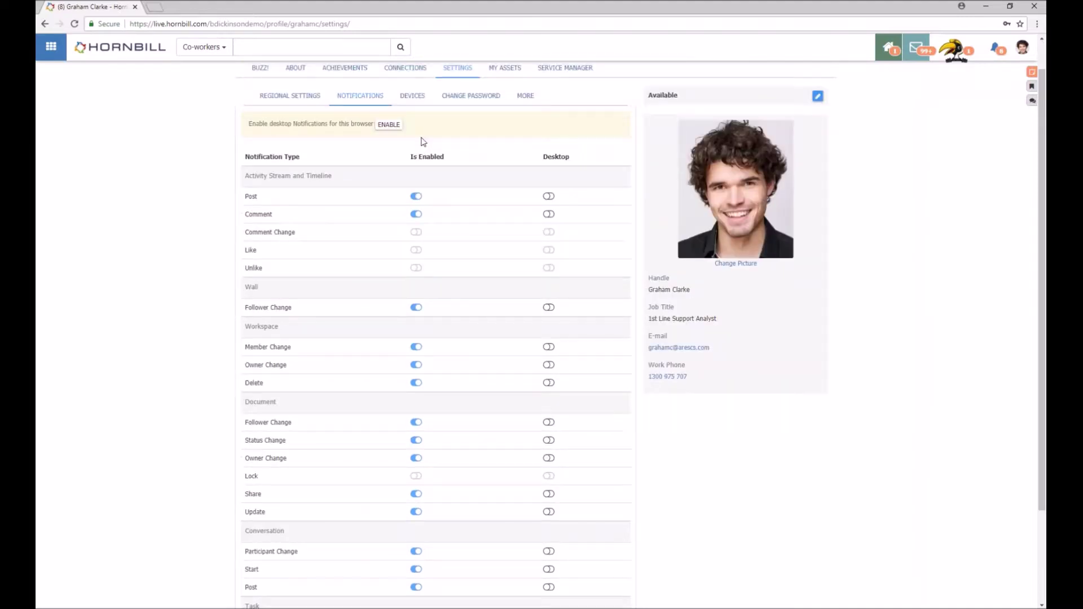
Step: Add a new device described as iPhone in the profile's device settings and remove that pending device again
left_click(426, 132)
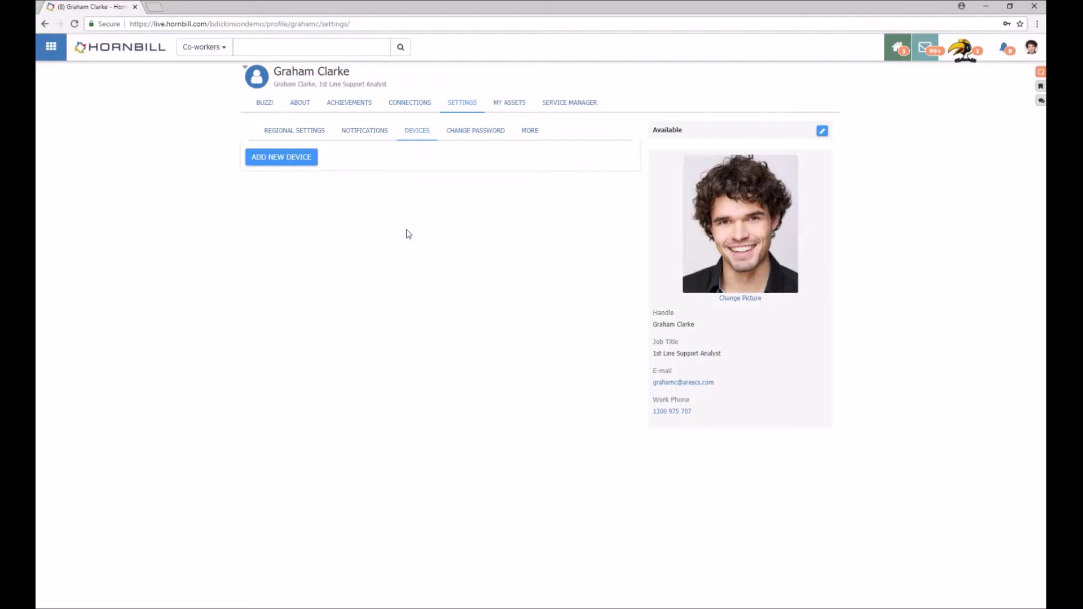
left_click(300, 162)
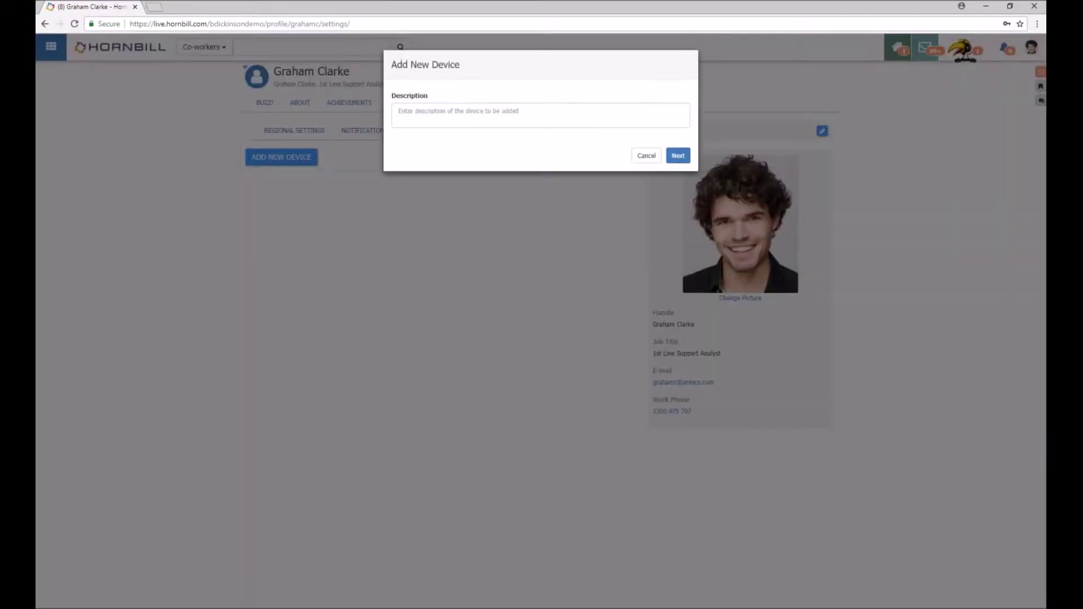
left_click(451, 112)
type("iPhoene")
left_click(677, 156)
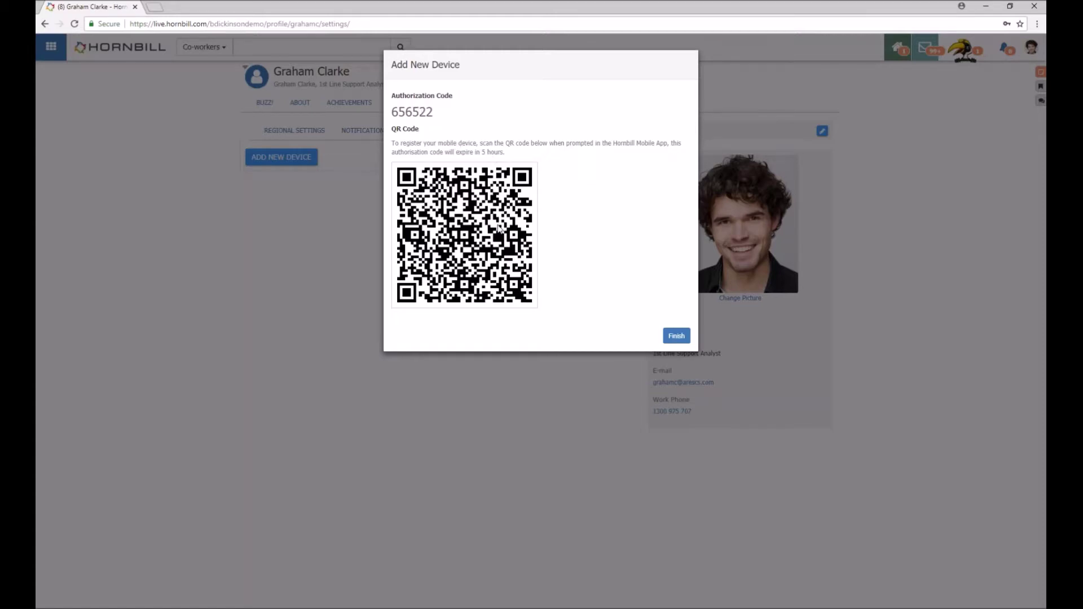
mouse_move(504, 226)
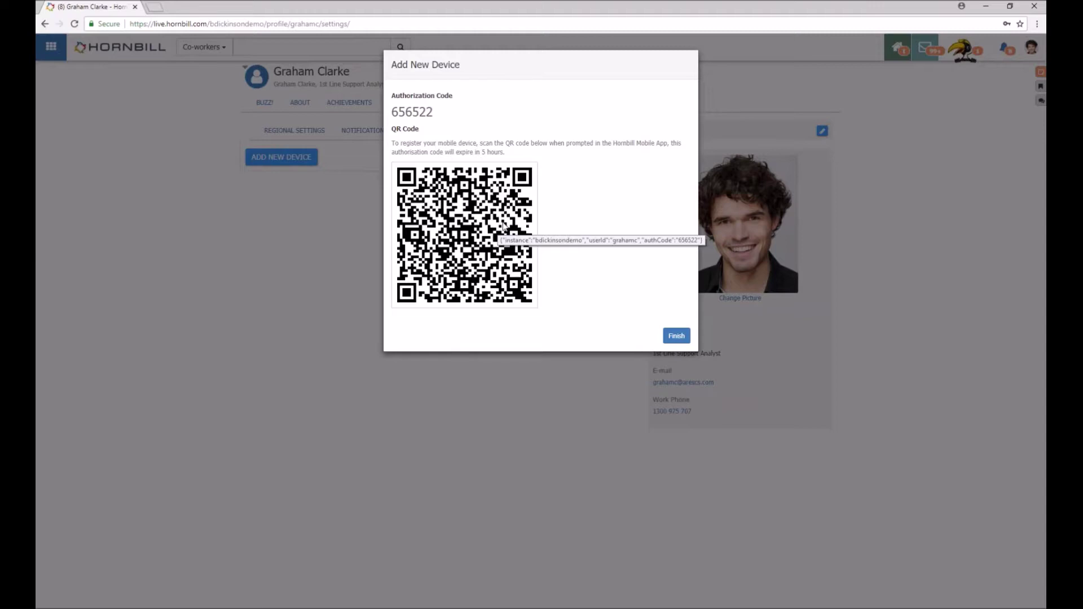
left_click(677, 336)
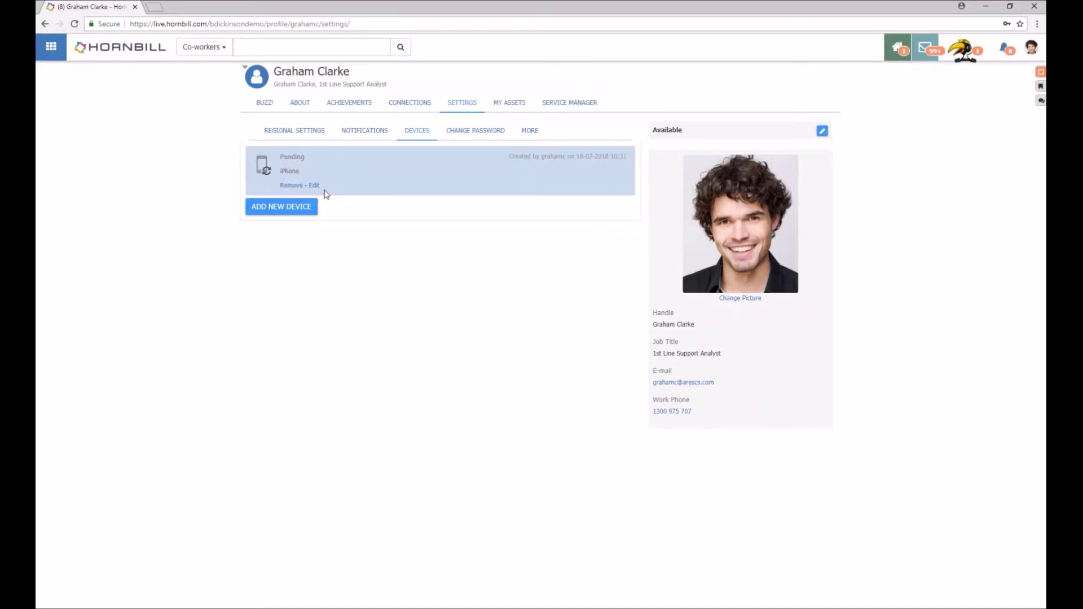
left_click(291, 191)
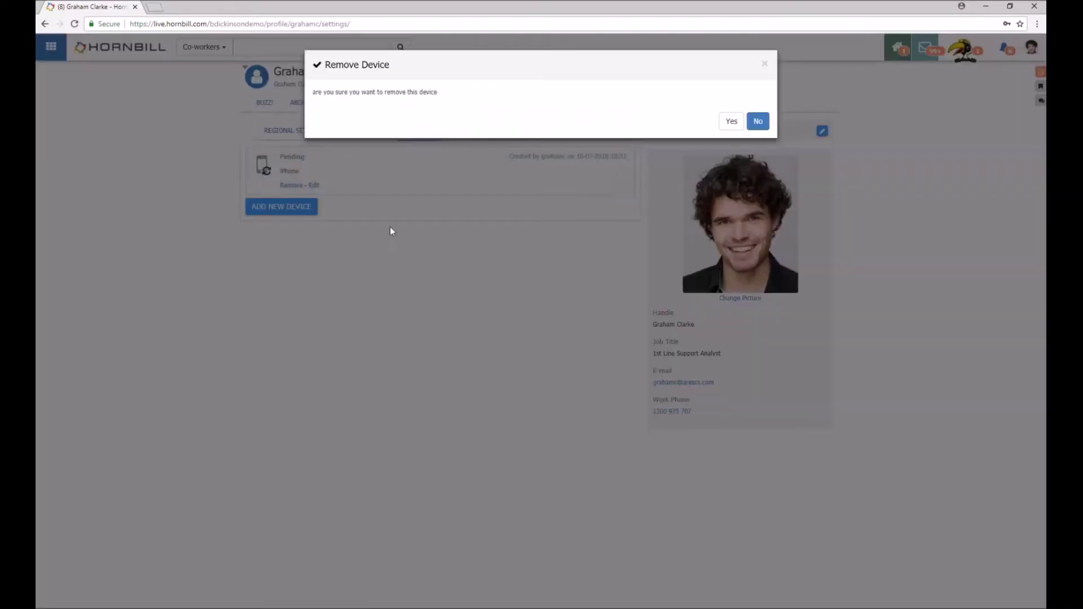
left_click(755, 115)
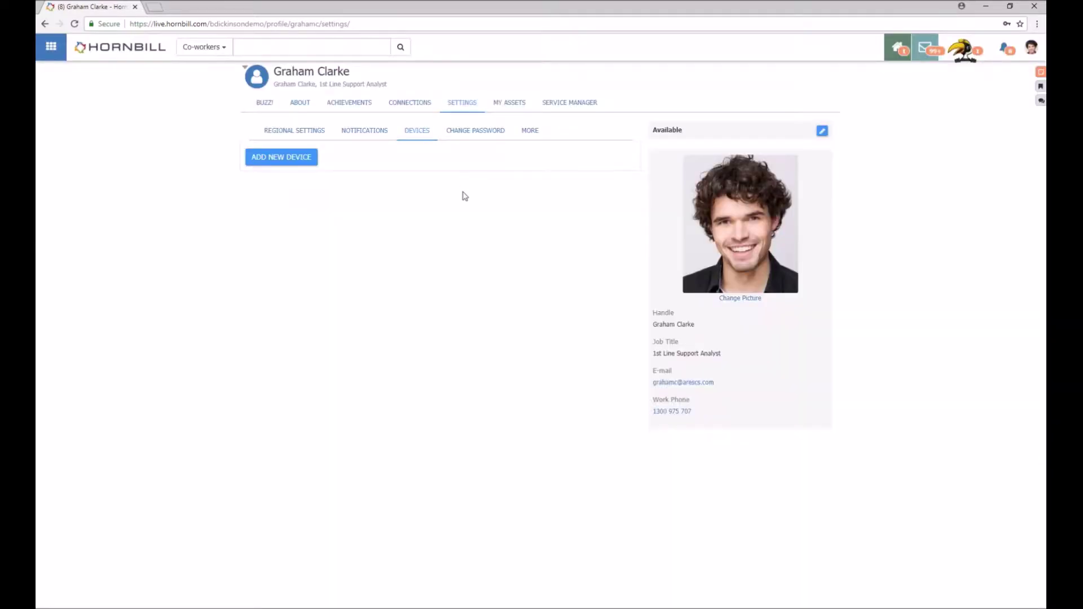
Step: Review the profile's password change form, its assigned assets and its Service Manager requests
left_click(481, 138)
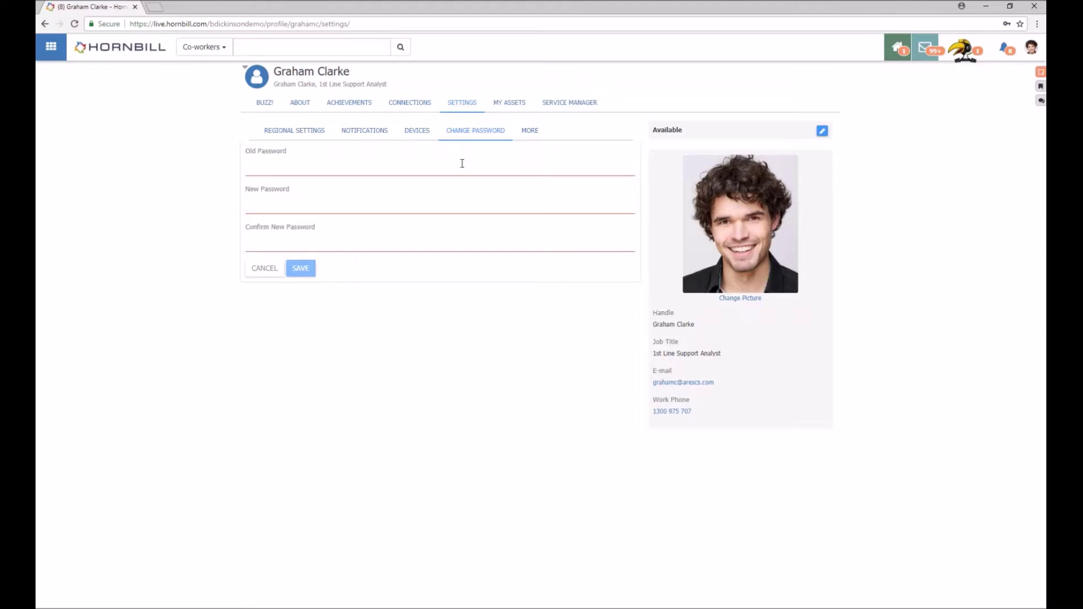
left_click(516, 110)
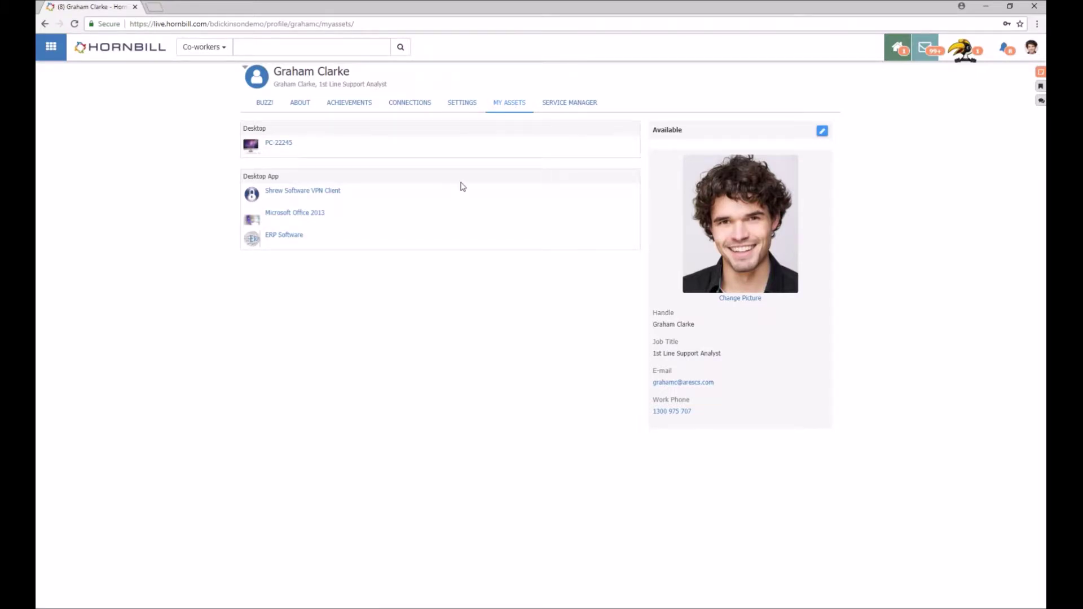
left_click(576, 109)
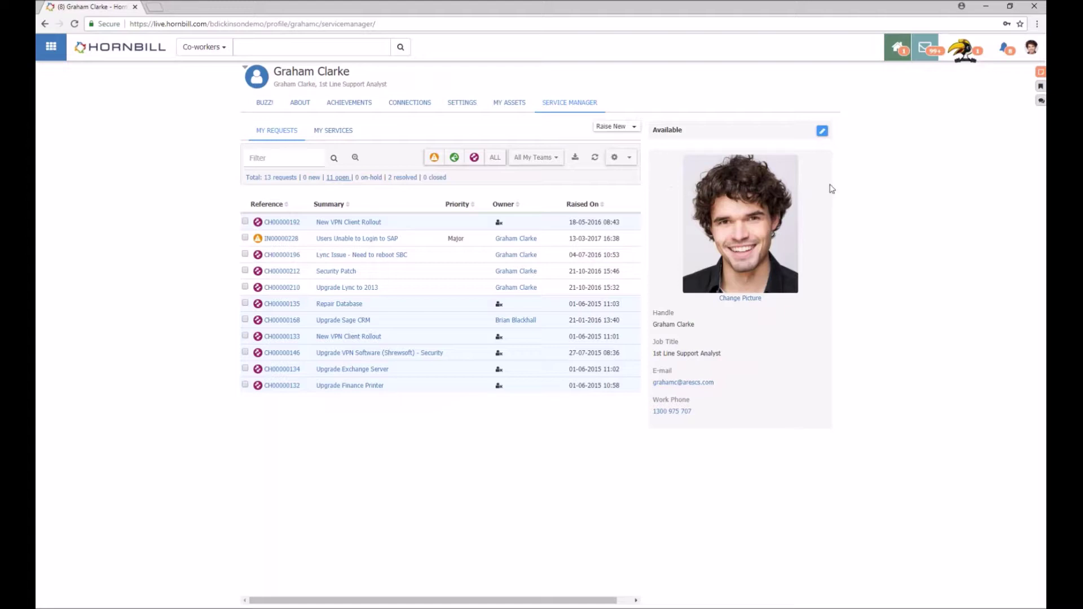
Step: Set the profile's availability to On Holiday with the message "I'll be back on August 1st" and save it
left_click(822, 132)
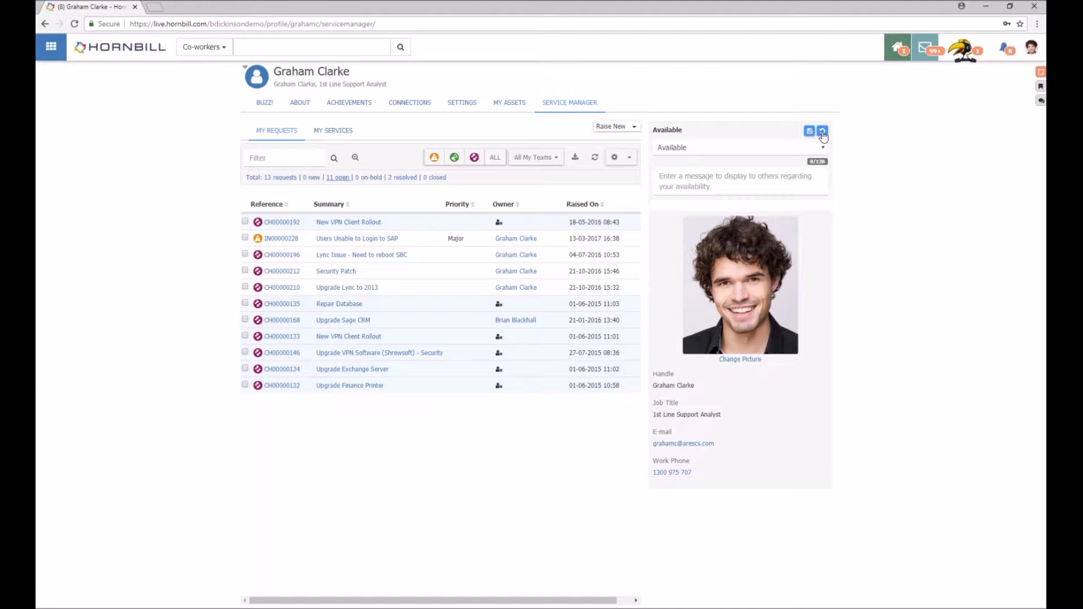
left_click(755, 149)
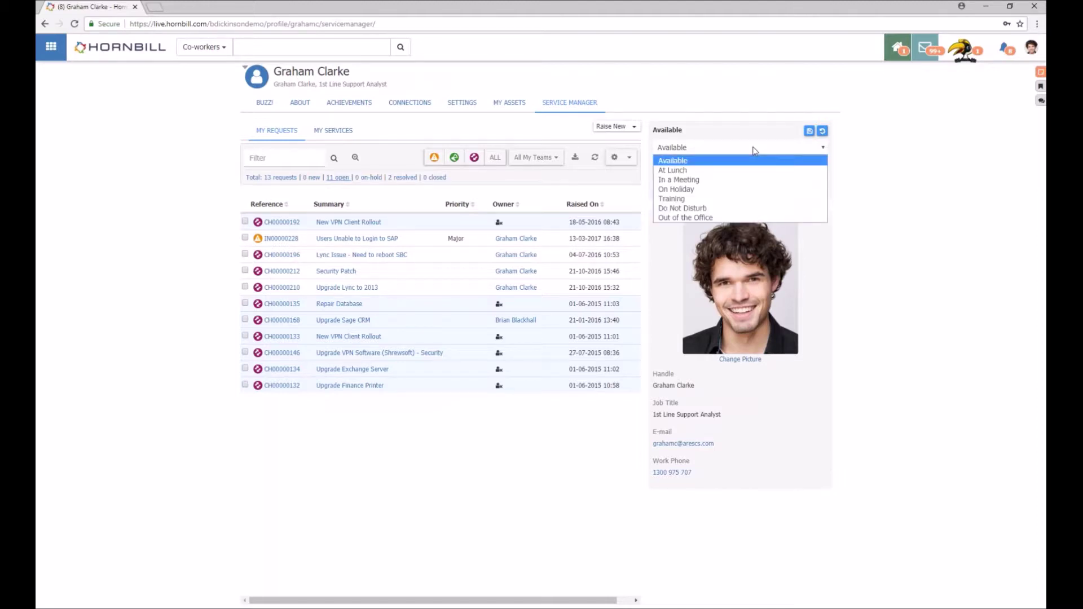
left_click(720, 190)
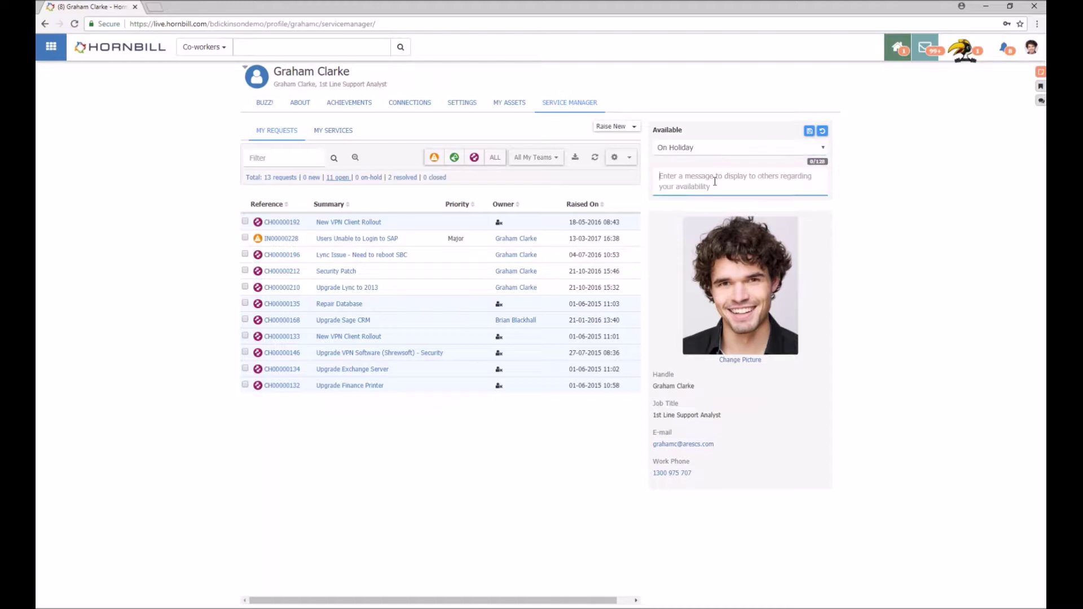
type("I'll")
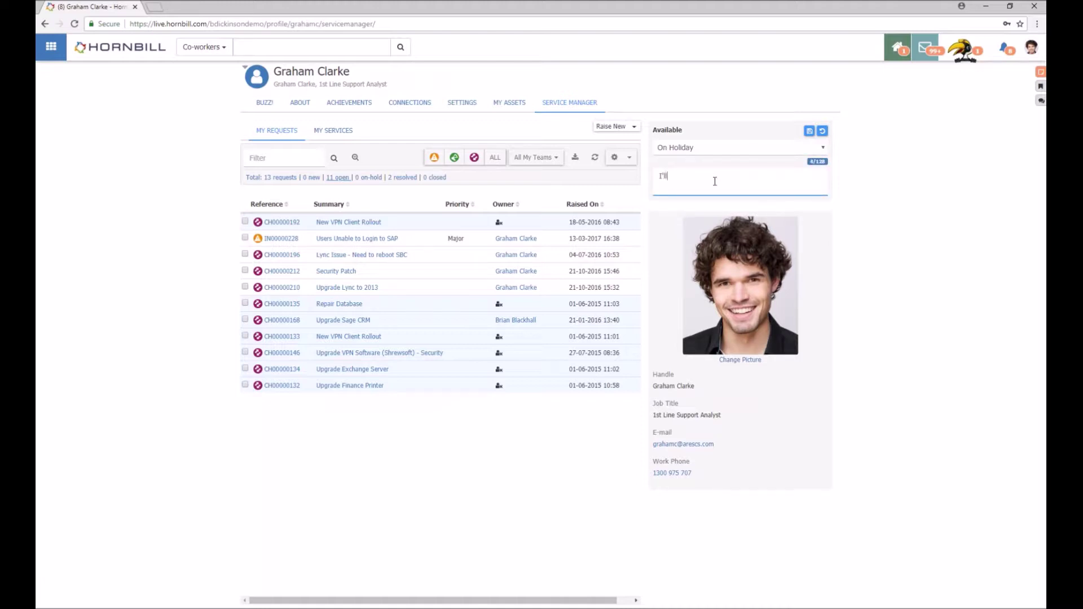
type(" be back on August")
type(" st")
key("BackSpace")
key("BackSpace")
type("1st")
left_click(809, 131)
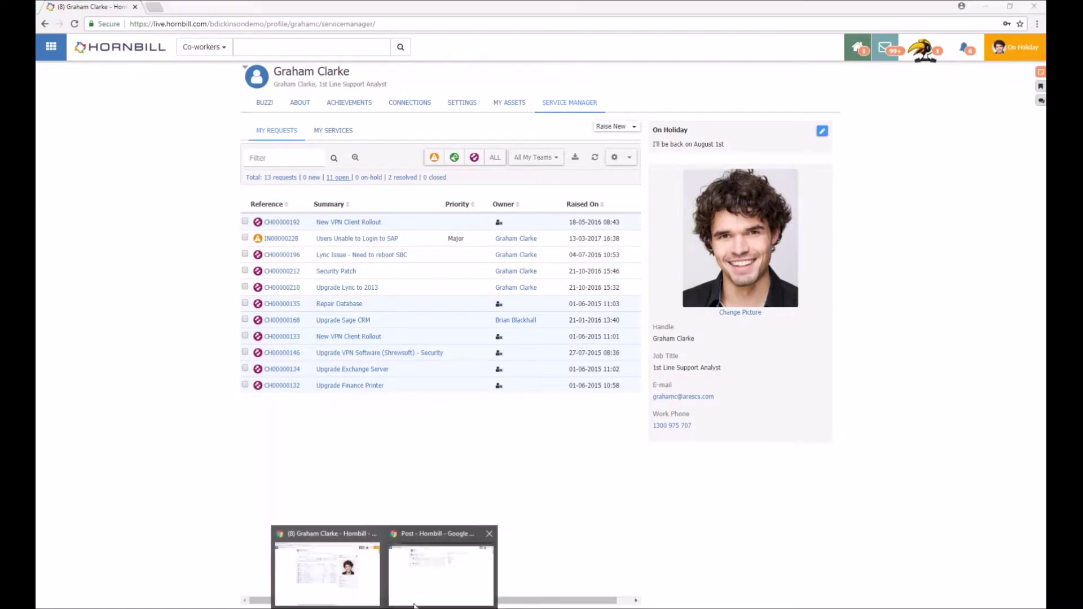
Step: In the other co-worker's session, open the Expenses Claim request and check the 1st Line Support analysts' availability and holiday message for assignment
left_click(440, 595)
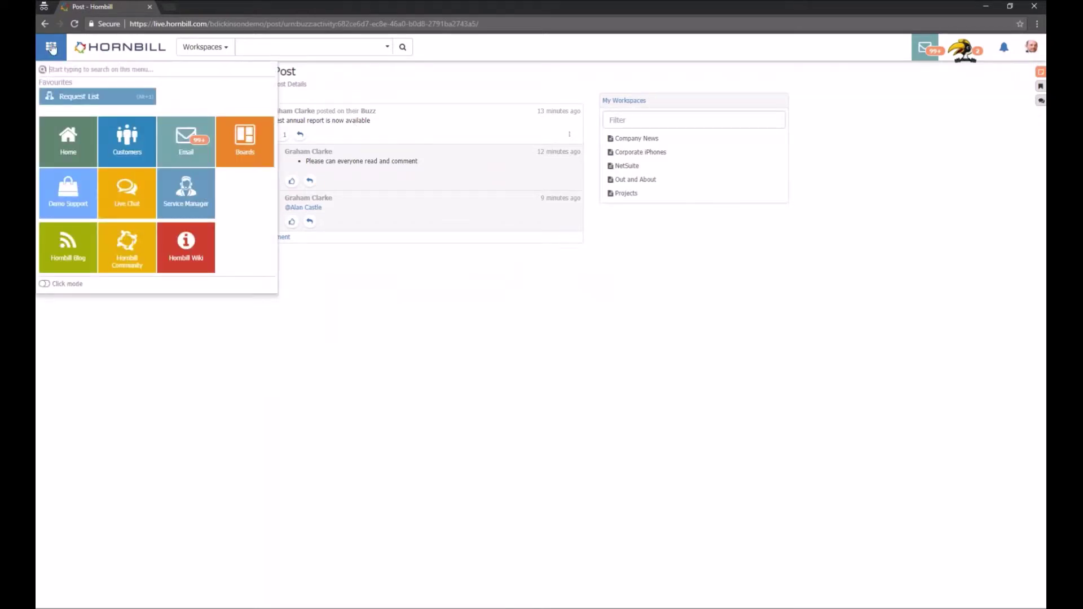
mouse_move(52, 48)
mouse_move(192, 189)
left_click(251, 180)
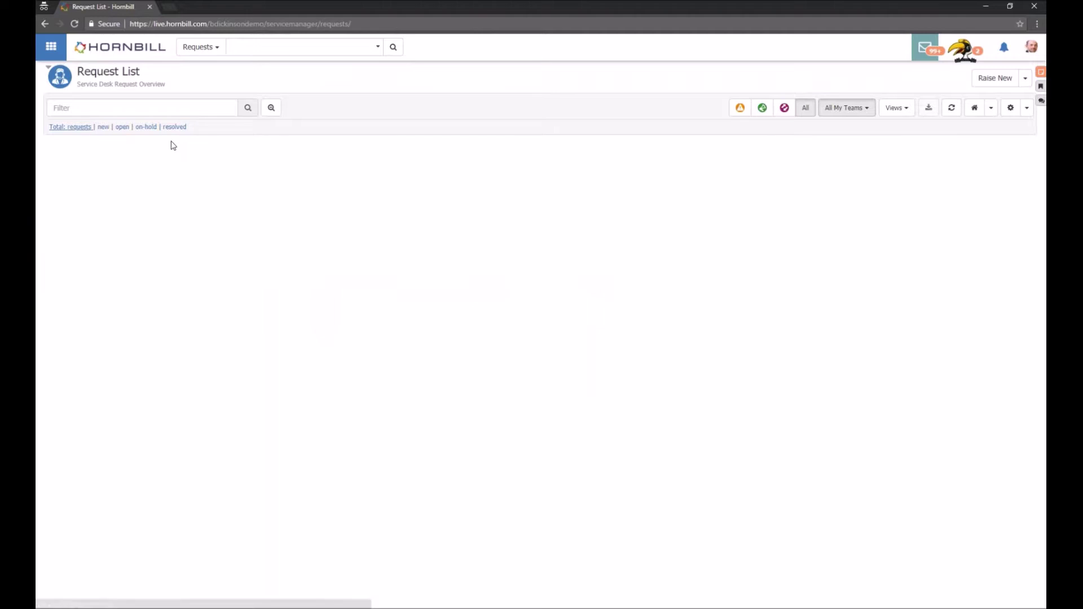
left_click(165, 178)
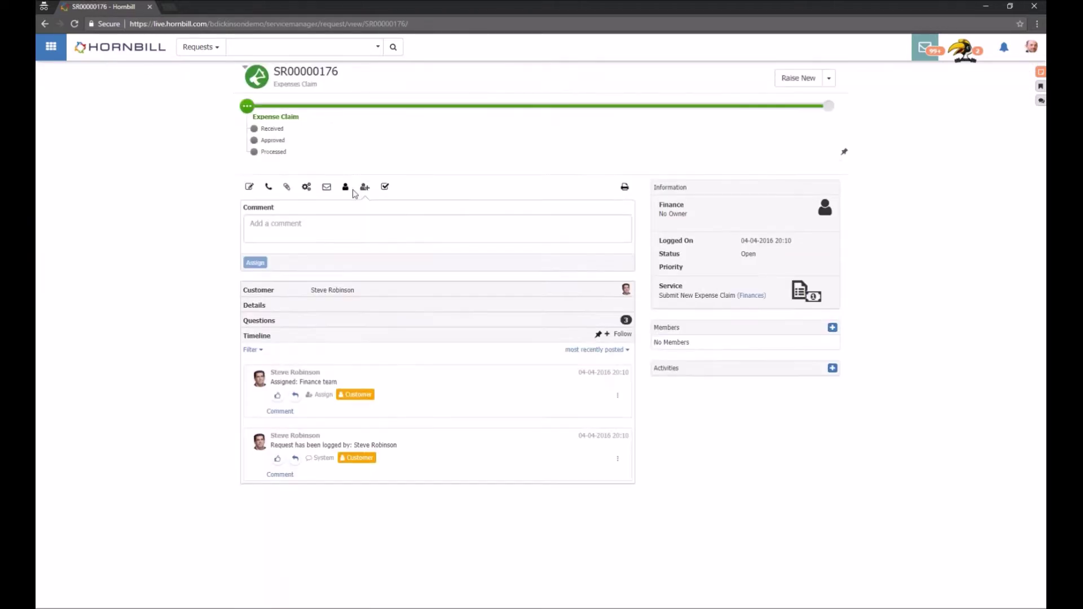
left_click(293, 217)
left_click(277, 239)
left_click(277, 250)
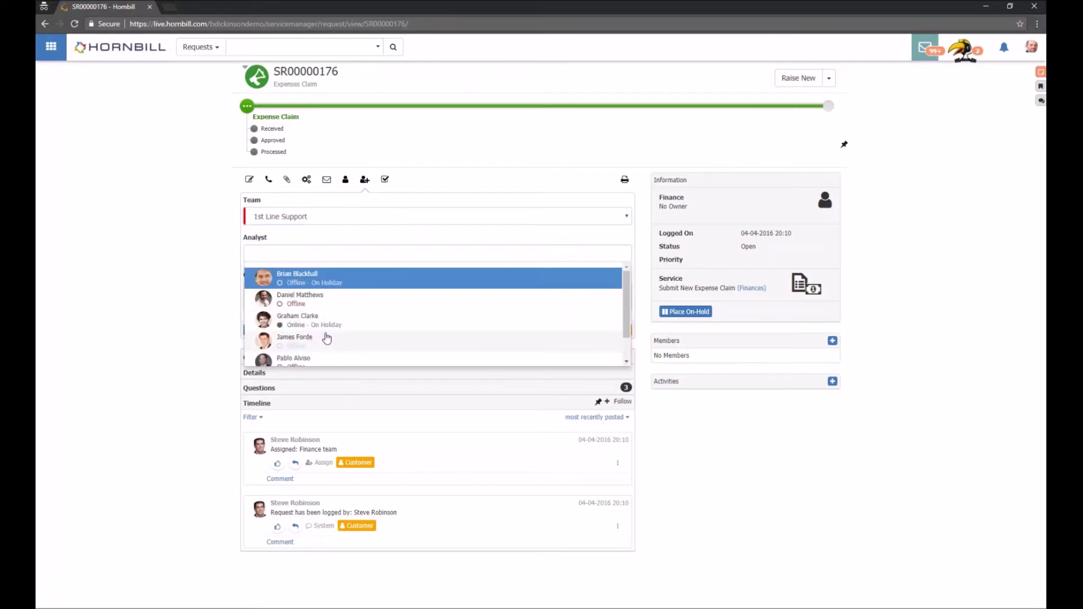
mouse_move(329, 333)
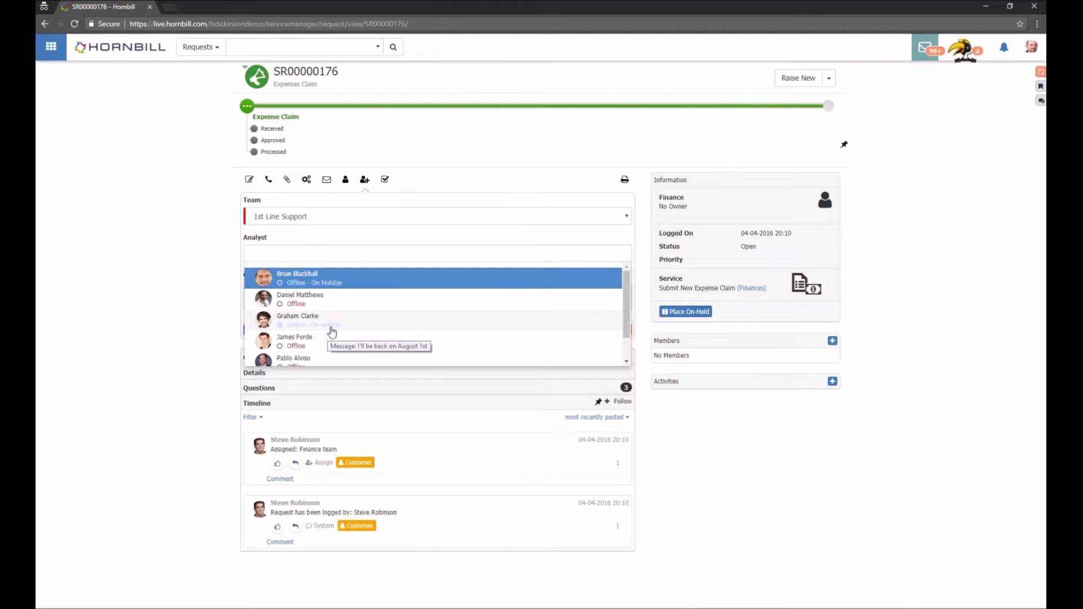
left_click(184, 251)
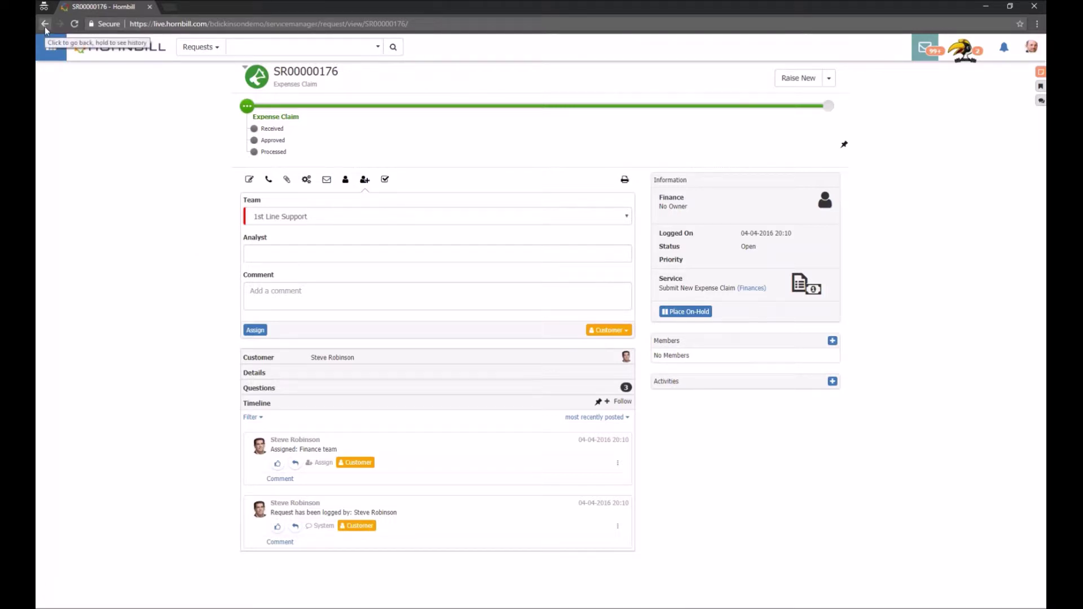
Step: Return to the first co-worker's session, set the profile's availability to Available, clear the message and save
mouse_move(394, 606)
mouse_move(328, 587)
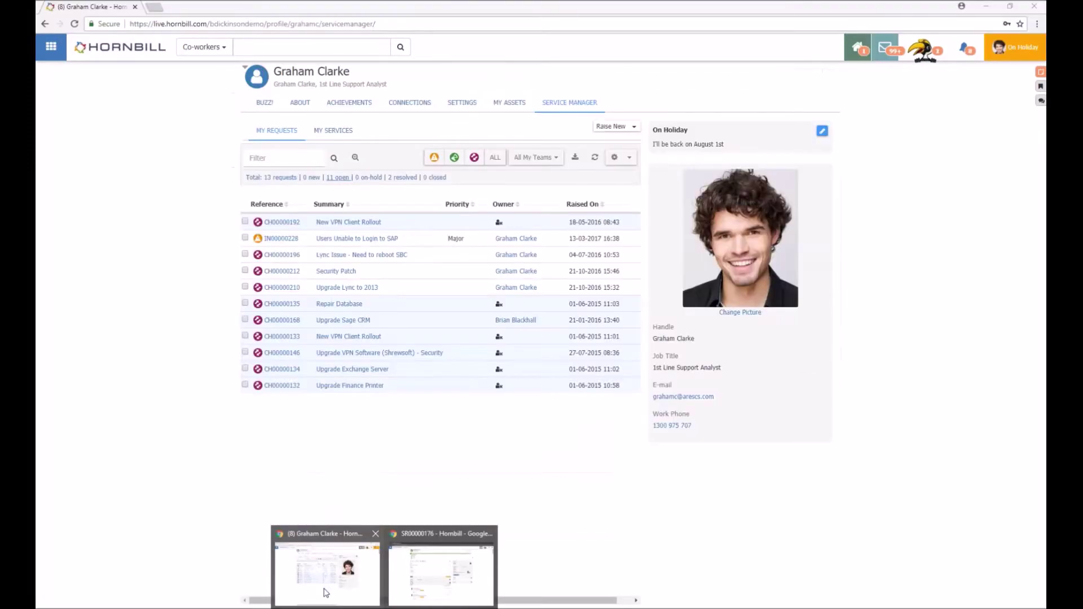
left_click(327, 596)
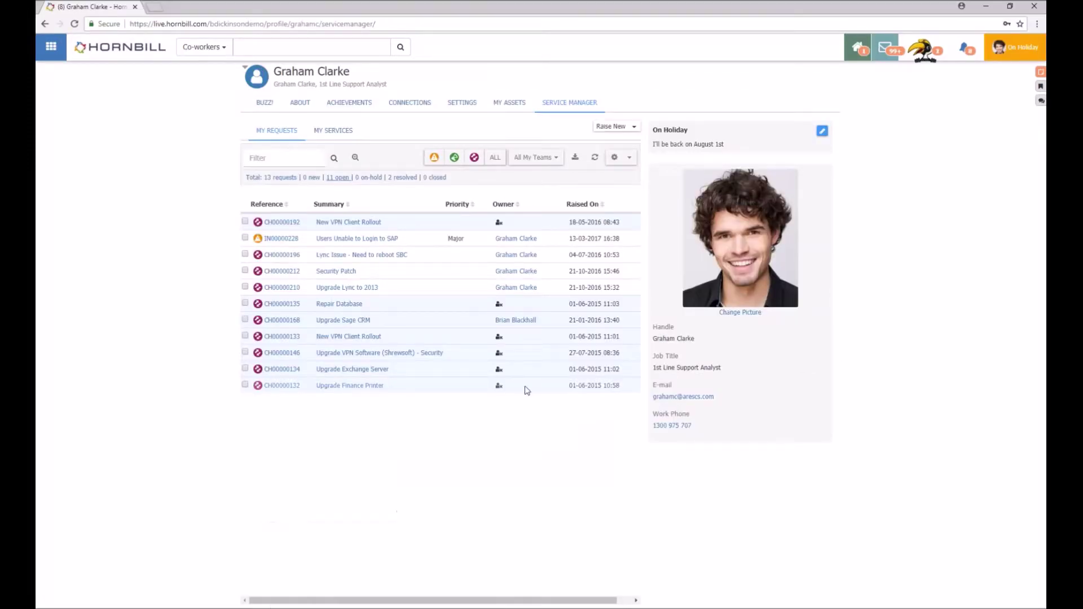
left_click(822, 131)
left_click(719, 150)
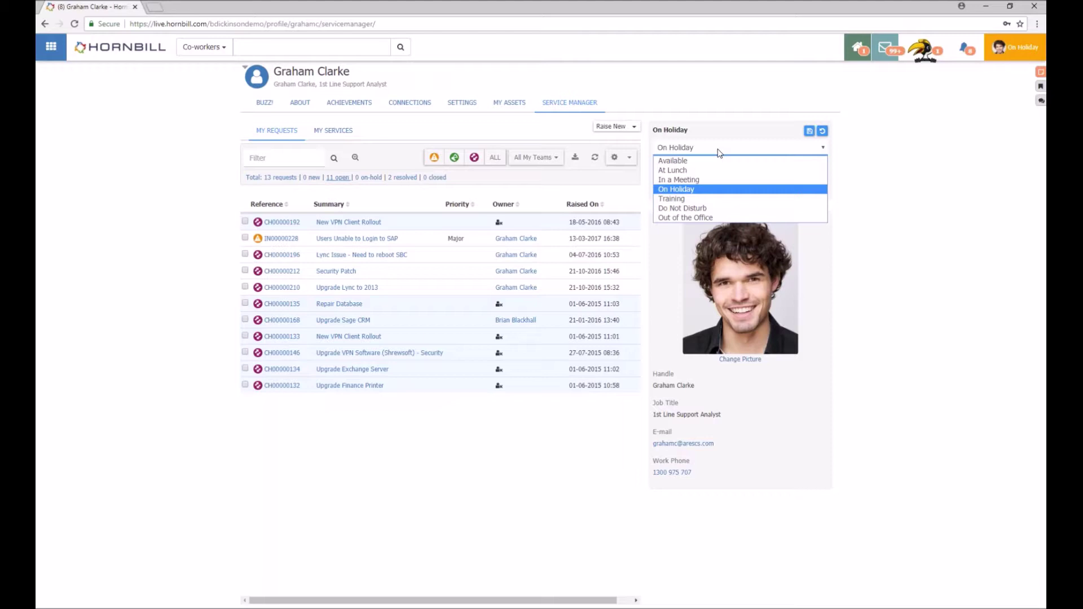
left_click(700, 160)
left_click_drag(768, 178, 640, 187)
key("BackSpace")
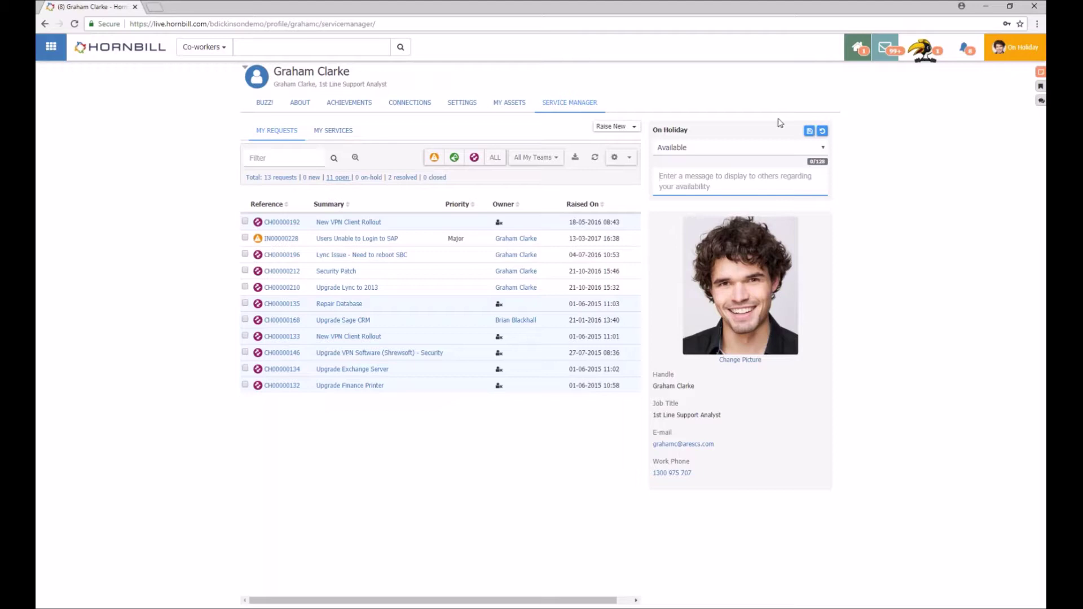
left_click(810, 131)
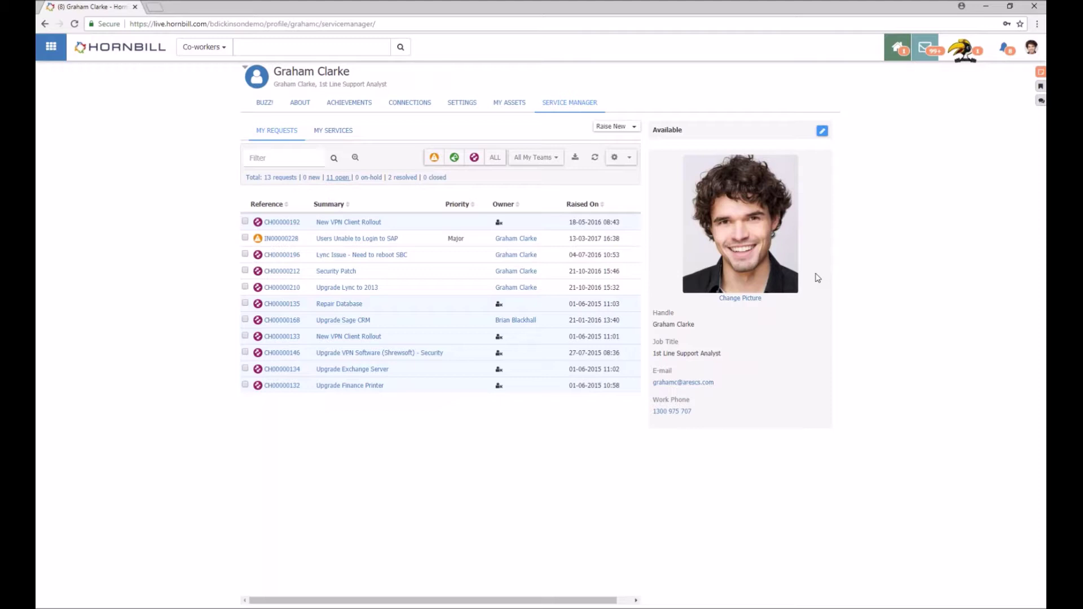
Step: View the profile's picture upload option and close it without uploading an image
left_click(745, 299)
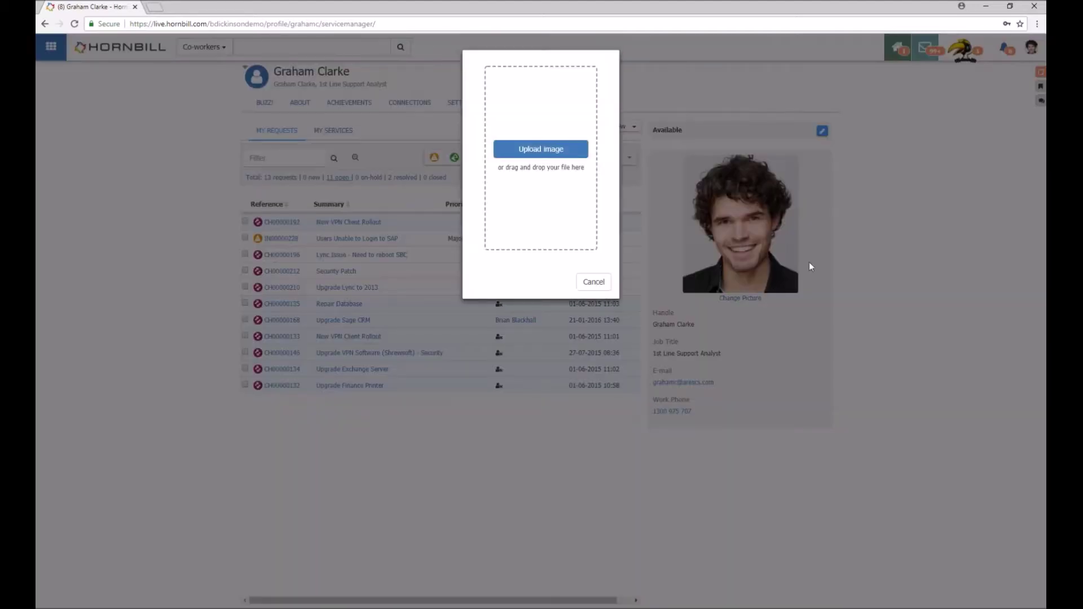
left_click(594, 284)
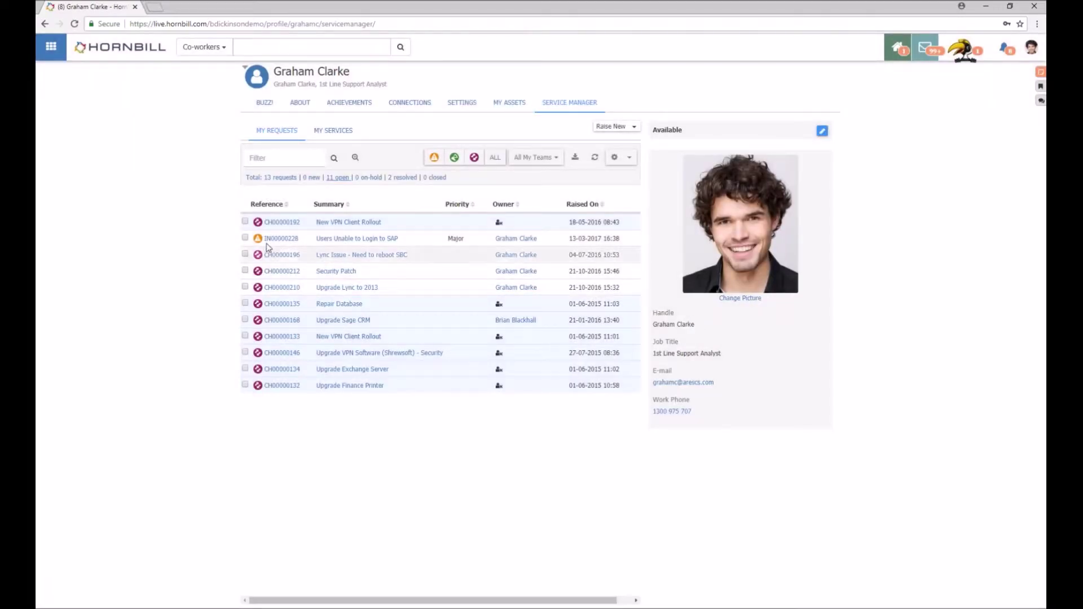
Step: Open My Activities and review which columns can be shown in the activities list
left_click(51, 46)
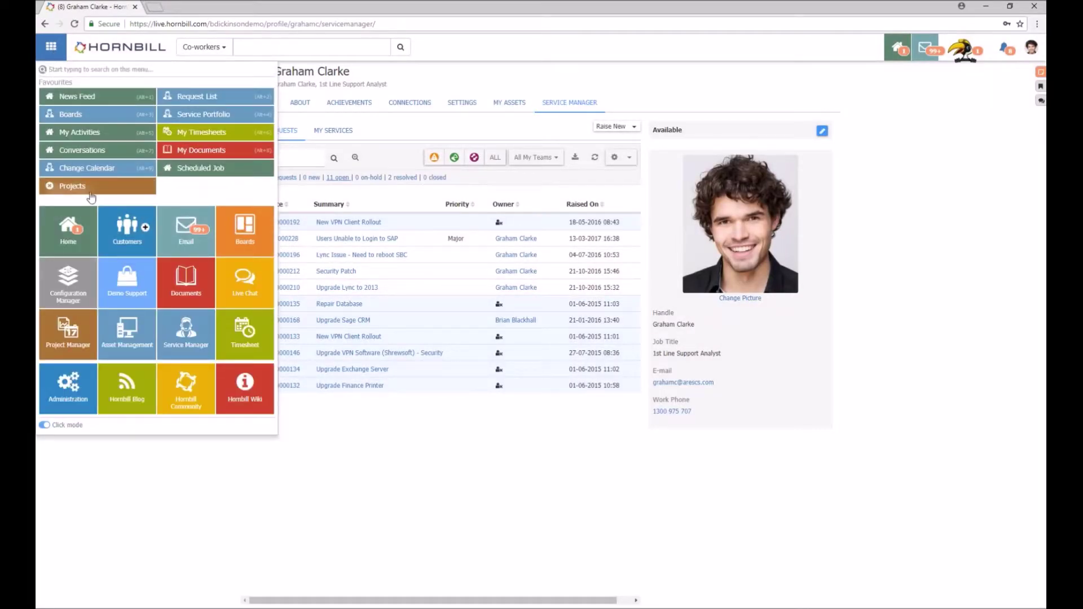
left_click(90, 215)
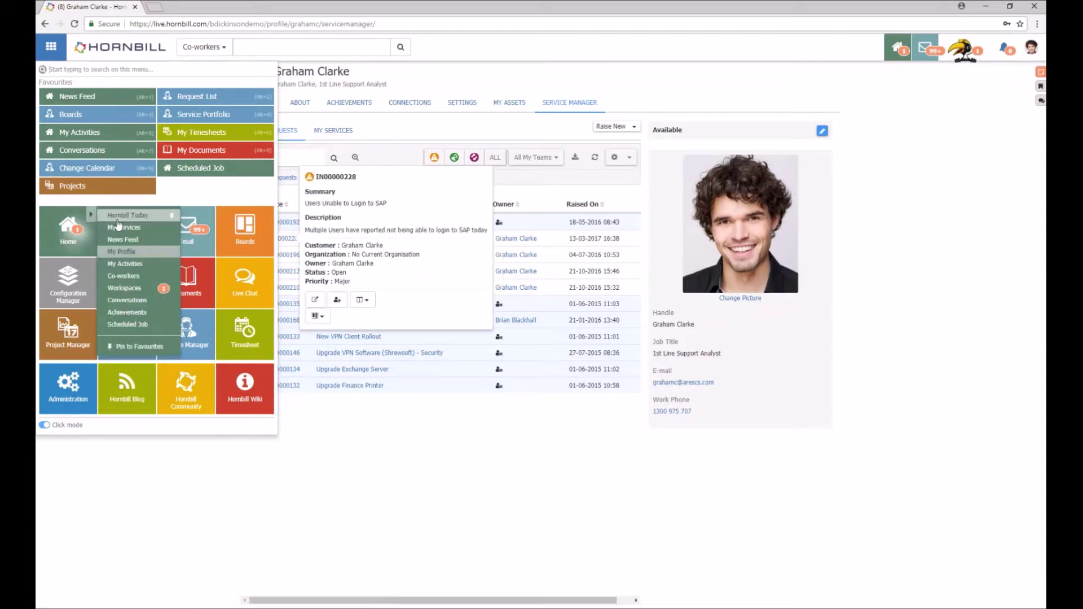
left_click(140, 269)
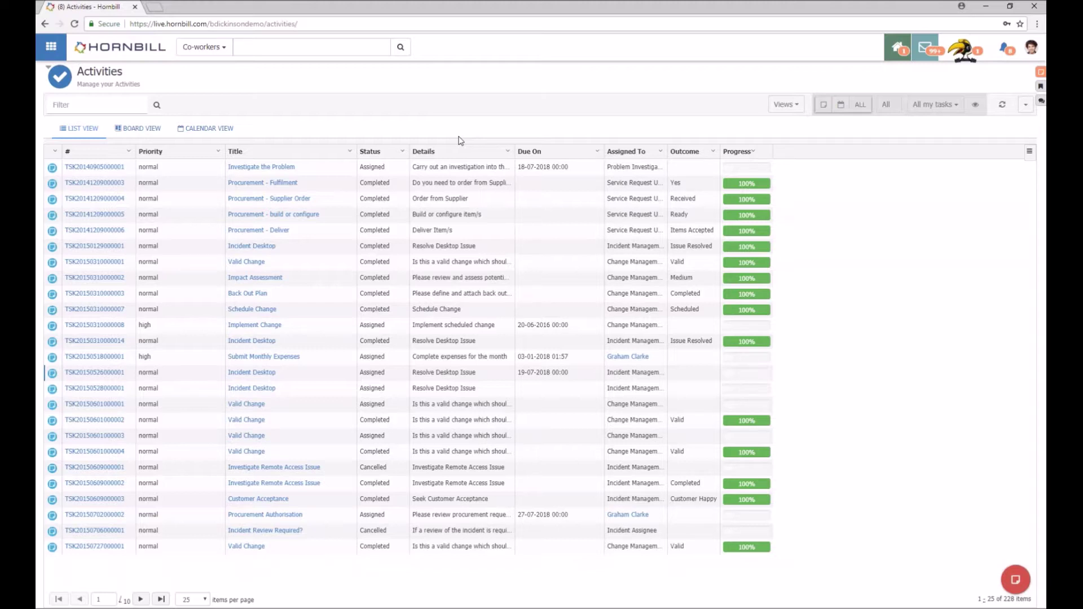
left_click(1029, 152)
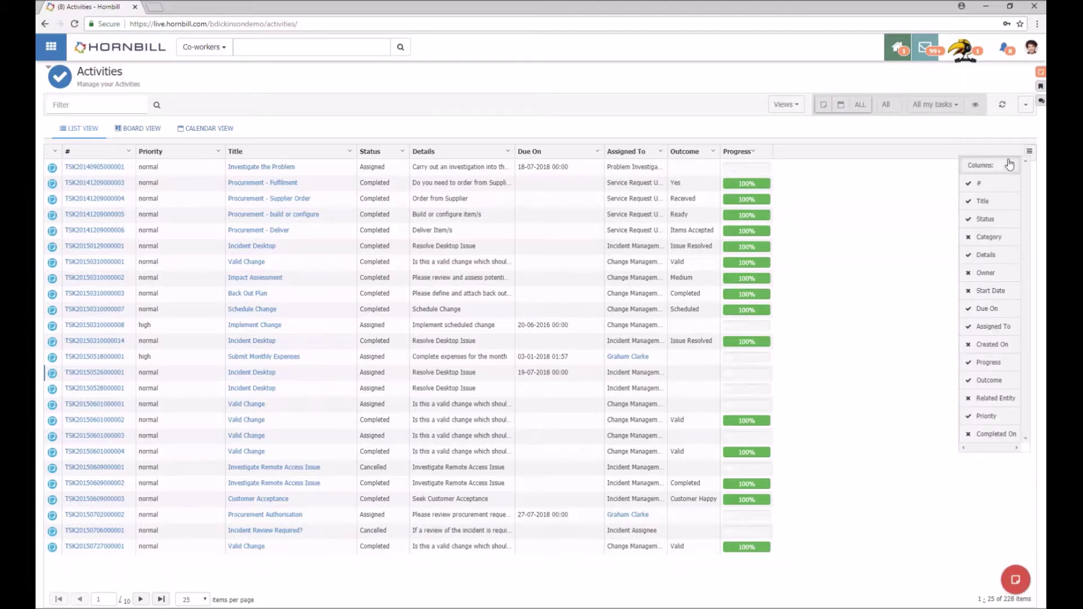
left_click(900, 237)
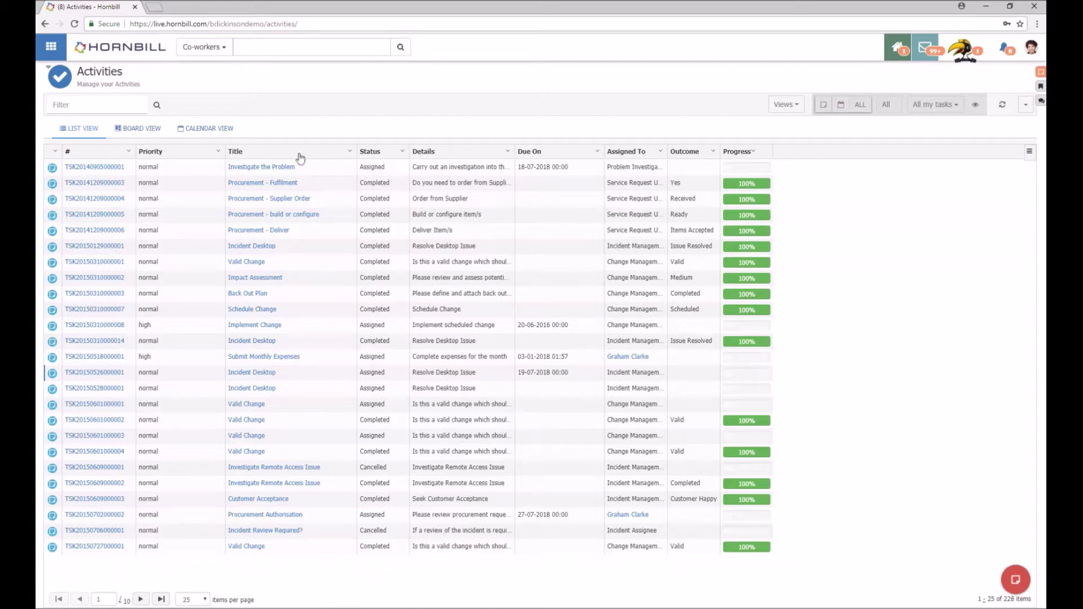
Step: Filter the activities list by "change" and clear the filter again
left_click(80, 106)
type("change")
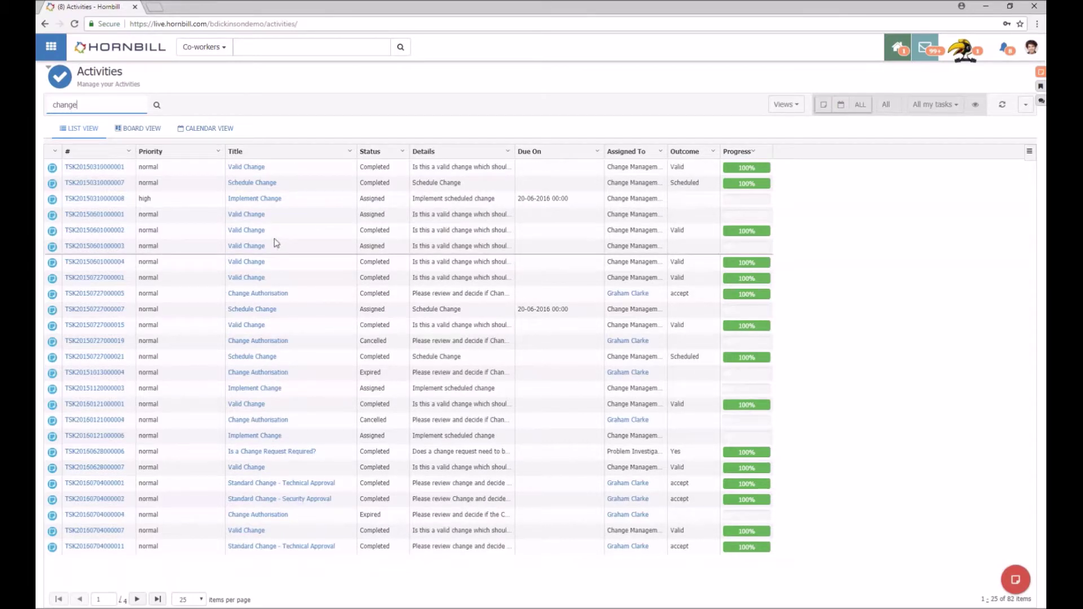
key("BackSpace")
key("BackSpace")
key("BackSpace")
key("BackSpace")
key("BackSpace")
key("BackSpace")
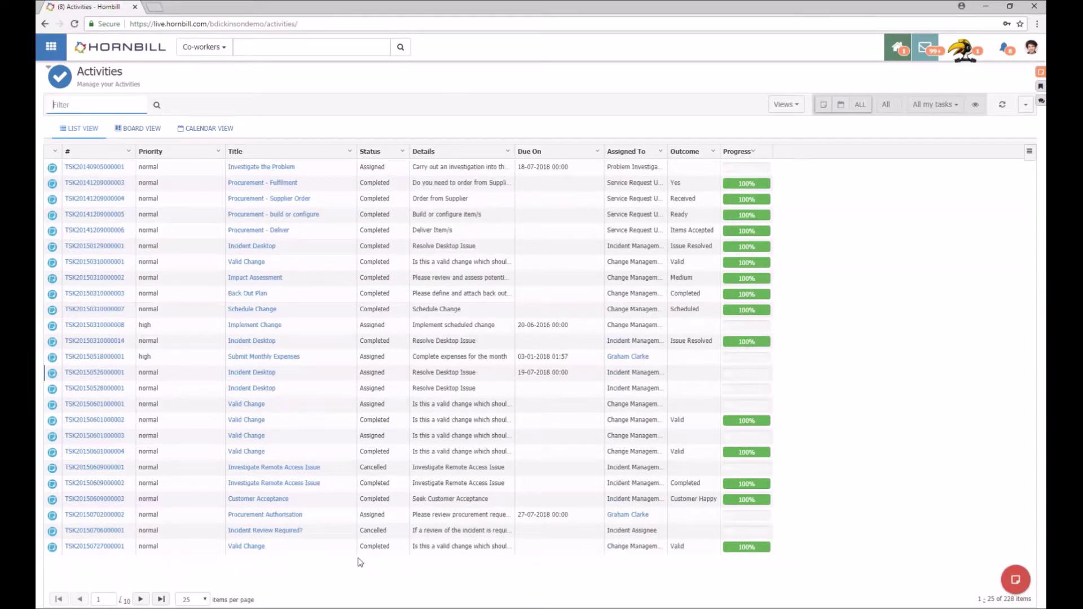
Step: Create an activities view titled "High Priority Activities" with the condition Priority is high, and switch the list to the Active Tasks view
left_click(787, 106)
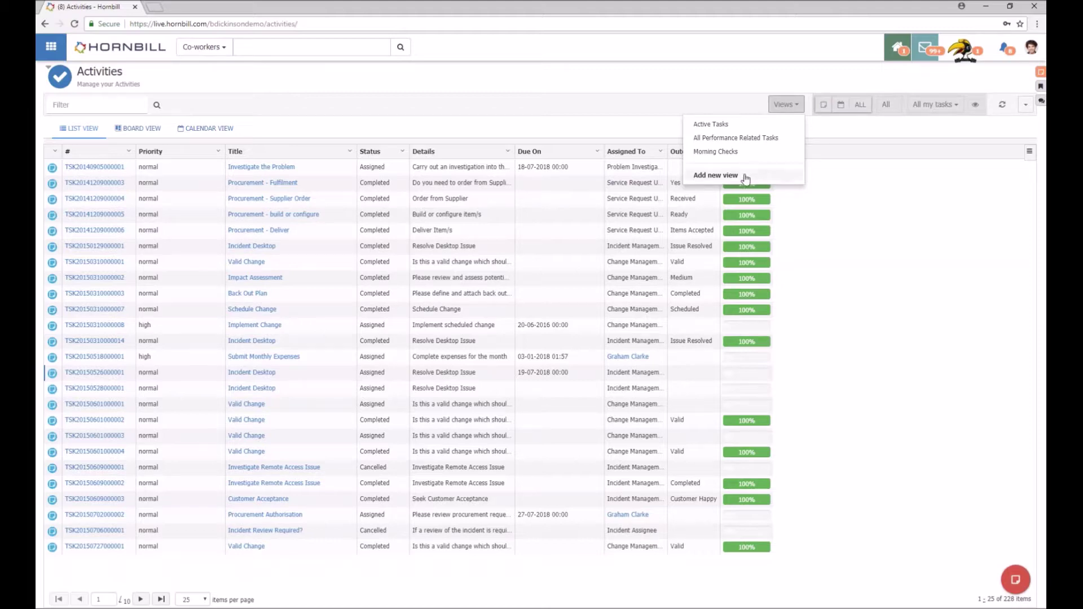
left_click(716, 175)
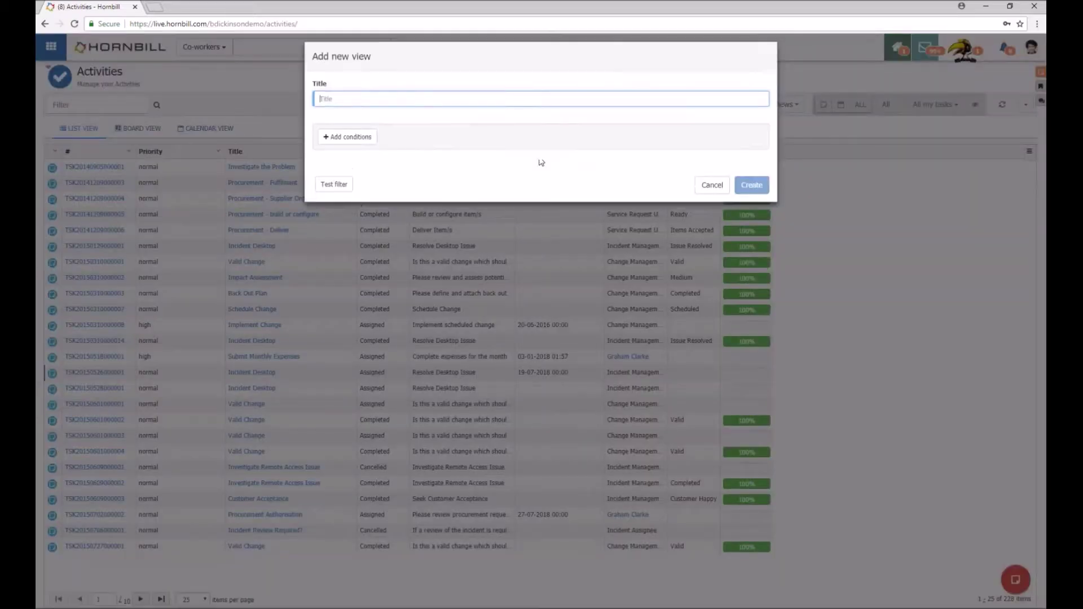
type("High Priority Activities")
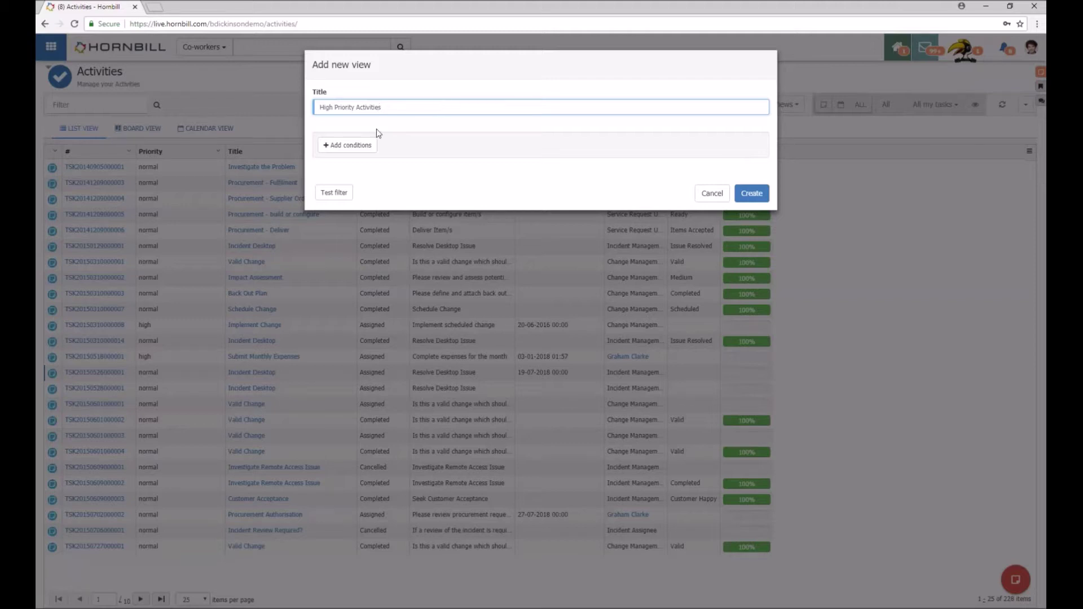
left_click(328, 145)
left_click(366, 148)
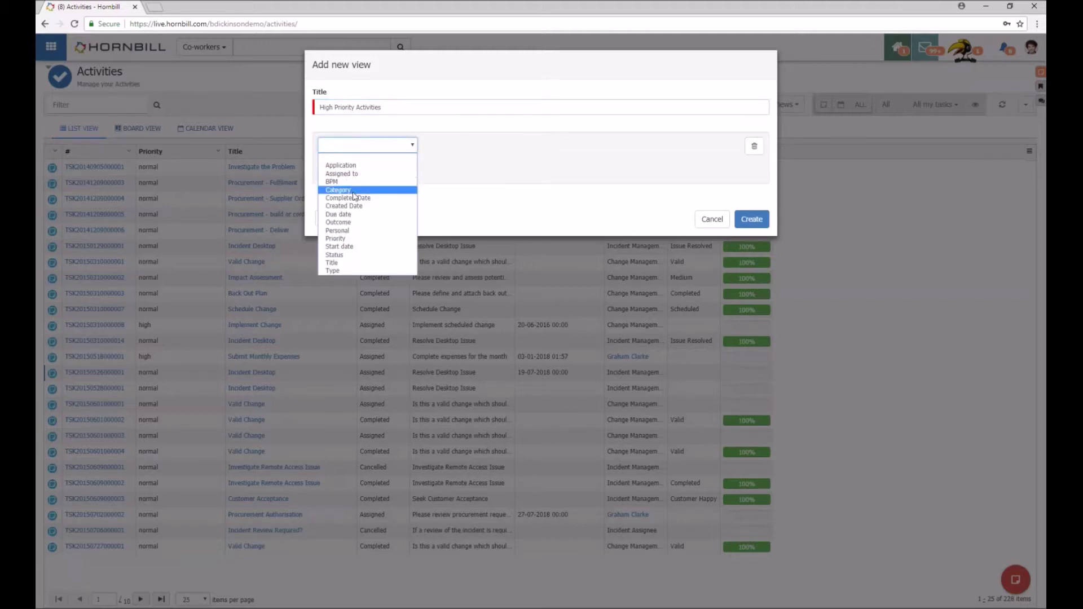
left_click(350, 239)
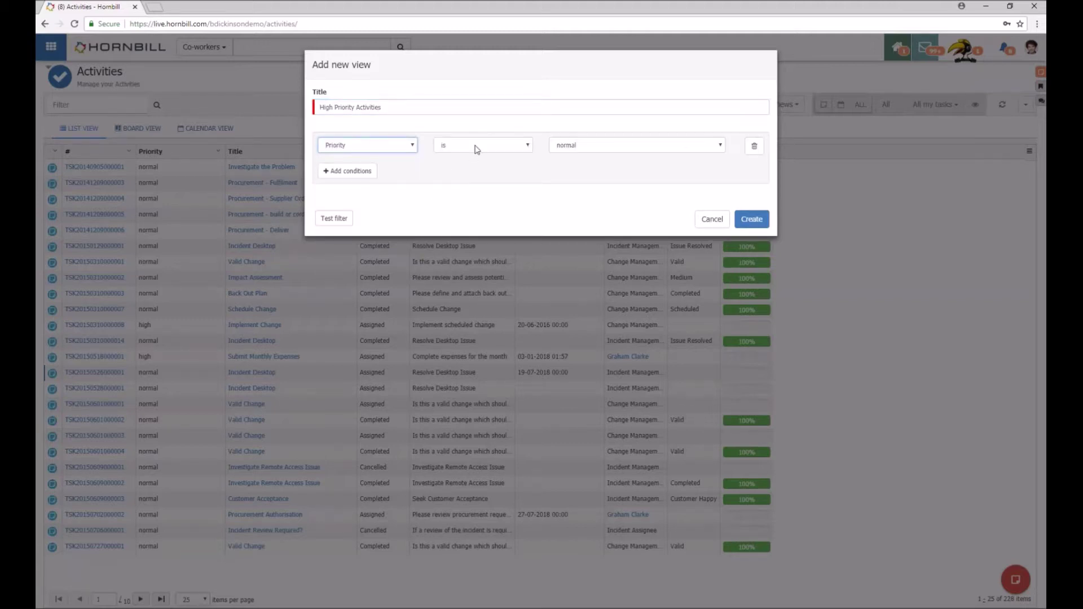
left_click(574, 146)
left_click(573, 175)
left_click(752, 220)
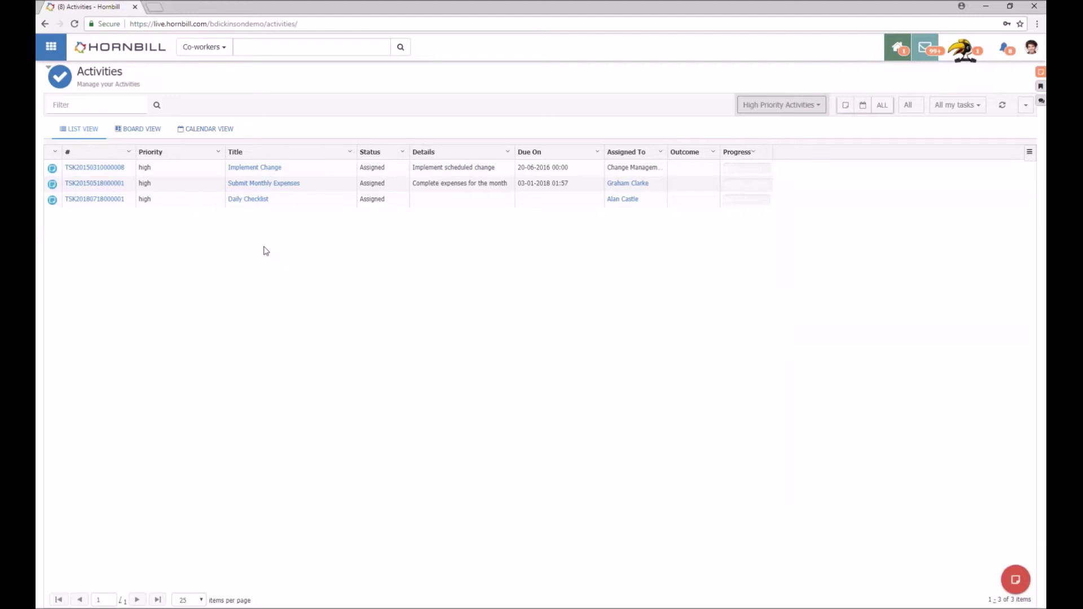
left_click(787, 107)
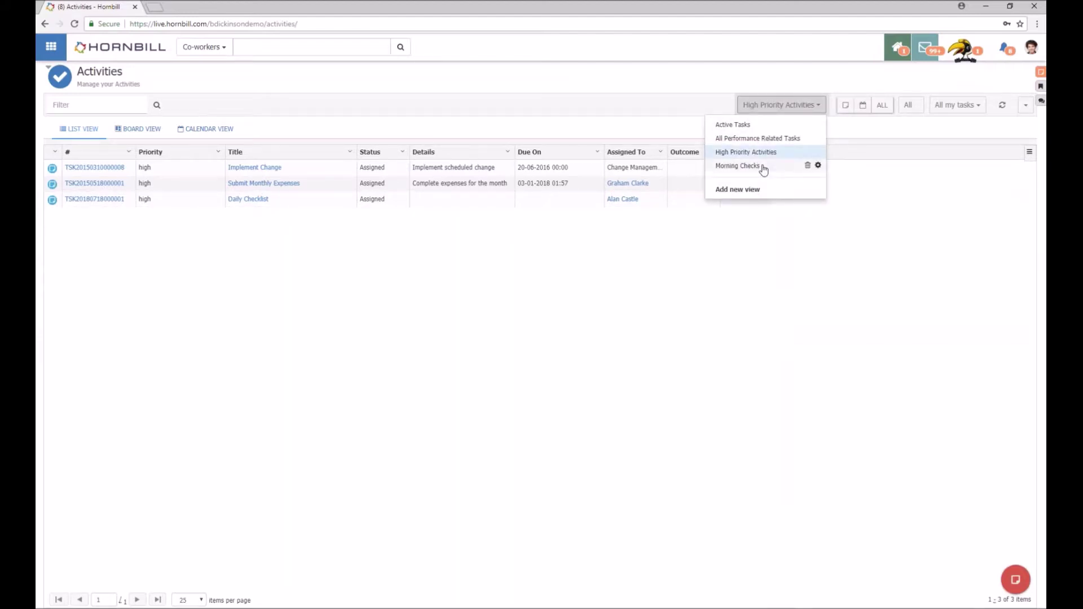
left_click(766, 131)
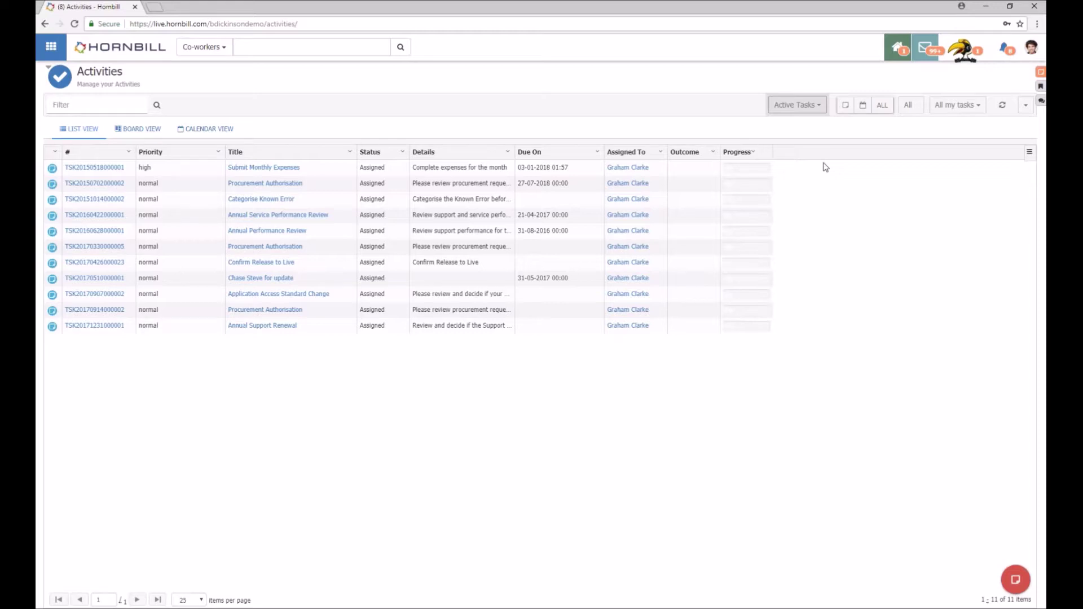
Step: Start a new activity titled "Perform Daily Checks" and assign it to the group 1st Line Support
mouse_move(1025, 589)
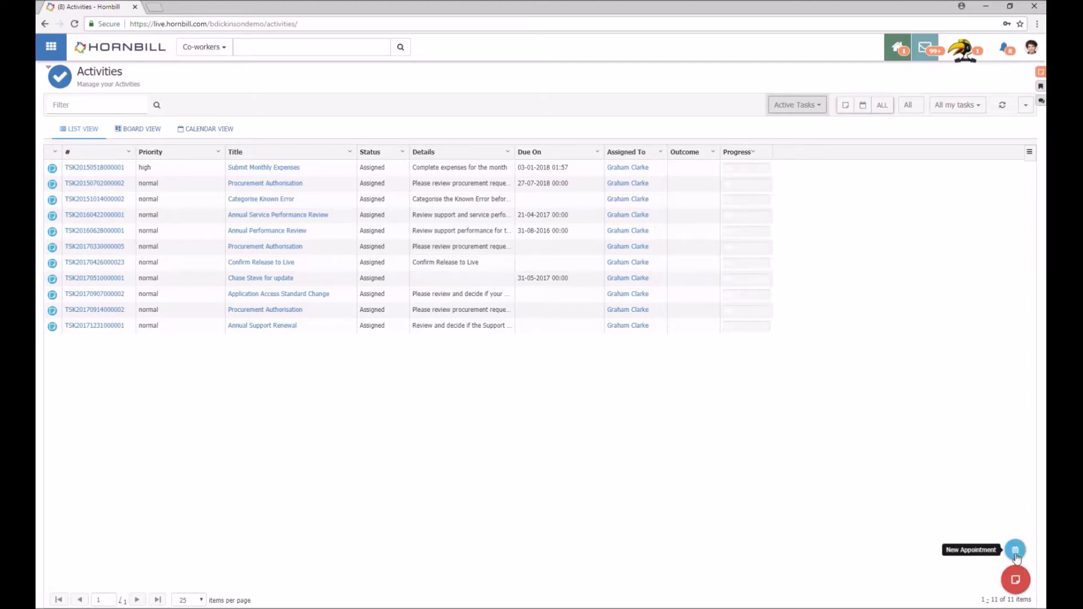
left_click(1017, 584)
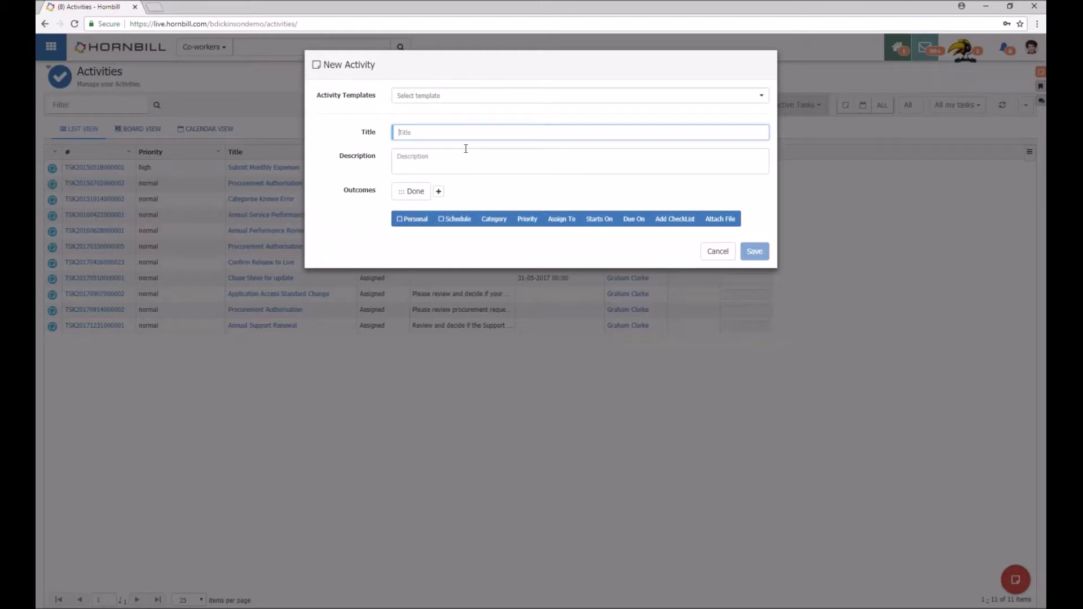
type("Perform Daily Checks")
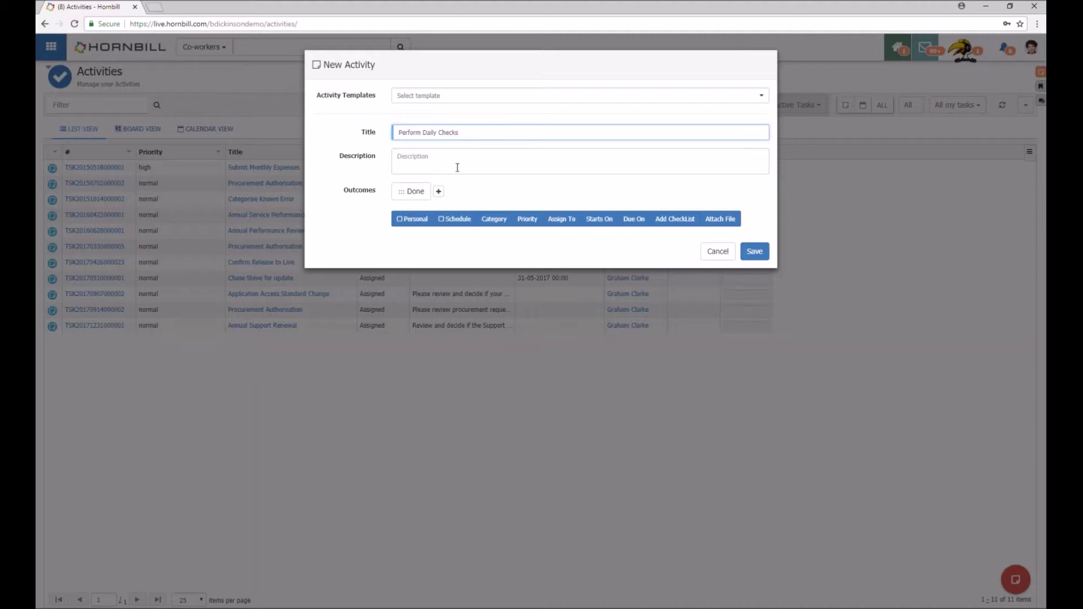
left_click(562, 220)
left_click(414, 221)
left_click(415, 254)
left_click(462, 222)
left_click(479, 238)
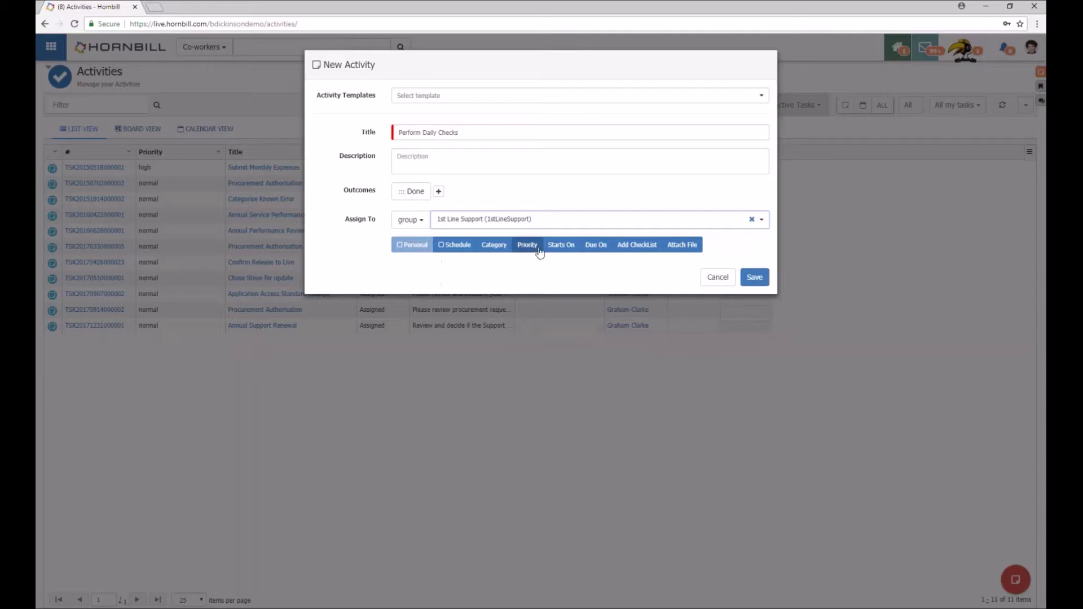
Step: Add a checklist named "Daily Checks" to the activity with the item "Perform Server Capacity Checks"
left_click(626, 246)
type("Da")
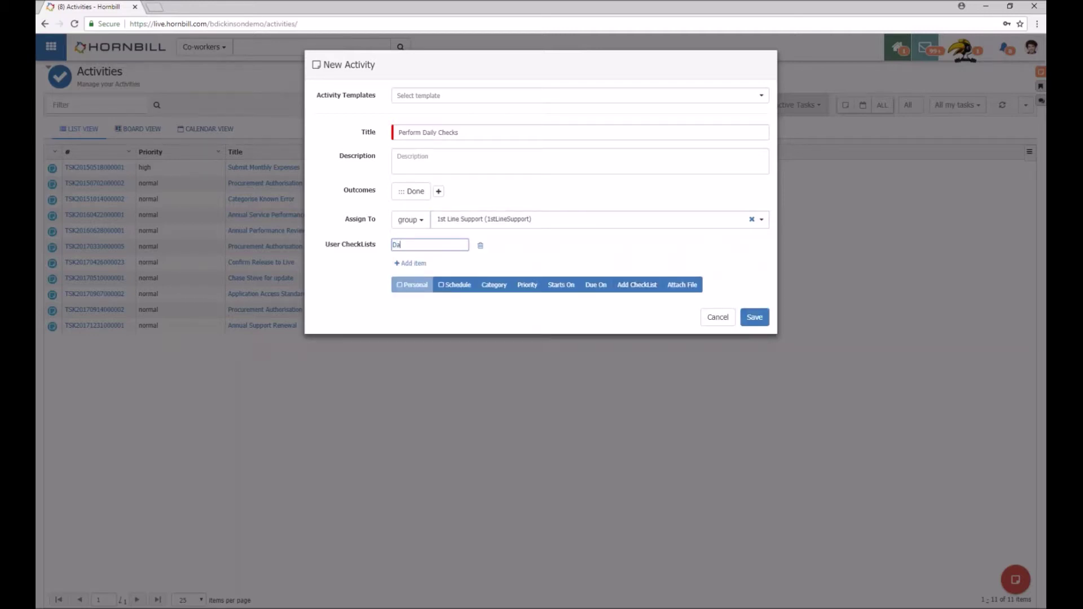
type("ily Checks")
left_click(415, 264)
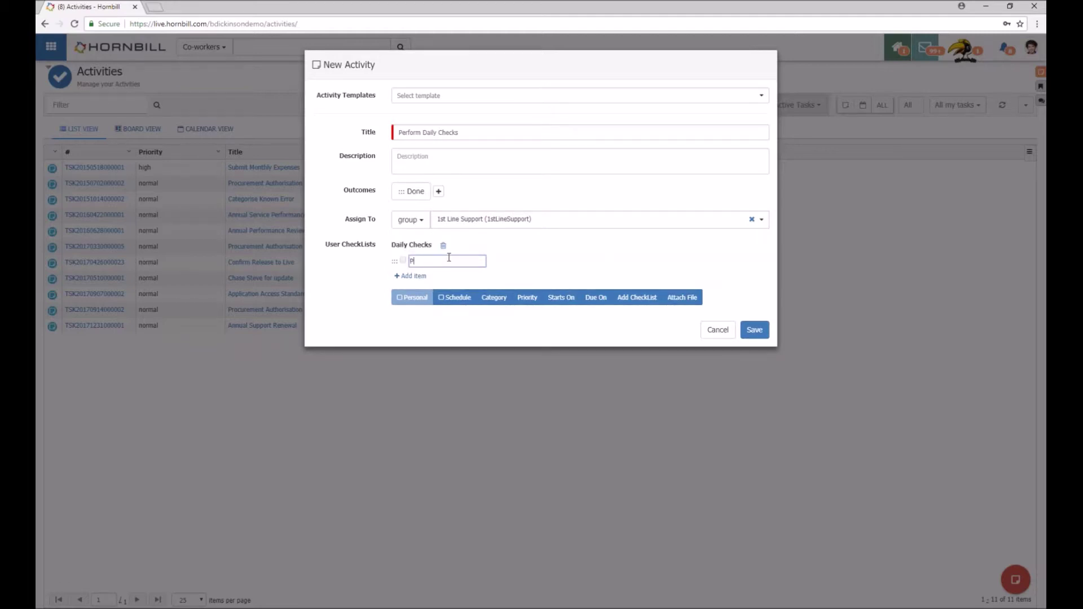
type("Perform ")
type("Serv")
type("er Capacity")
type(" Checks")
key("Return")
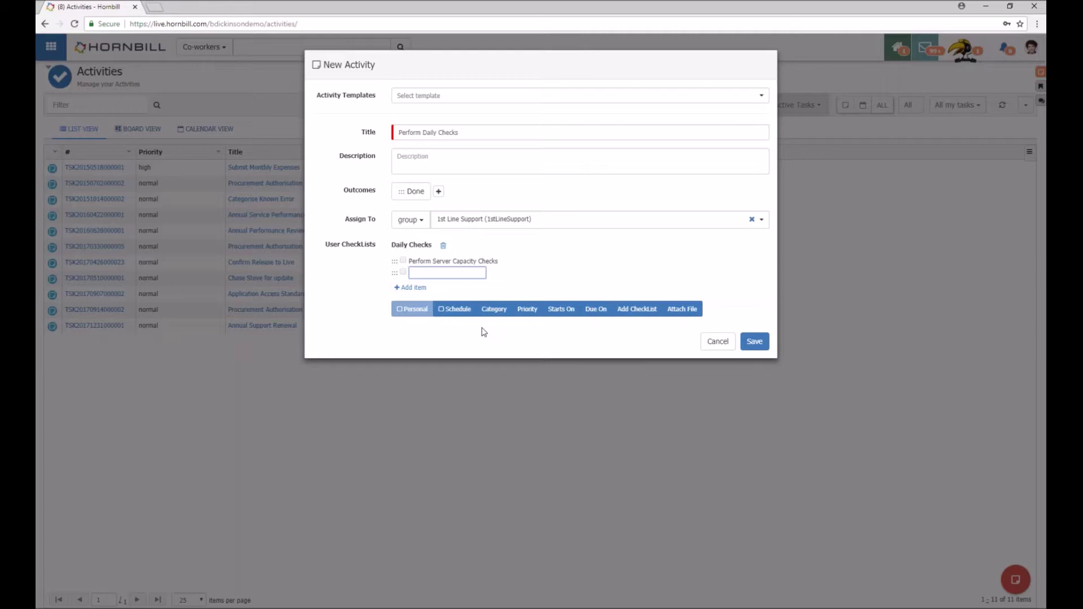
left_click(443, 315)
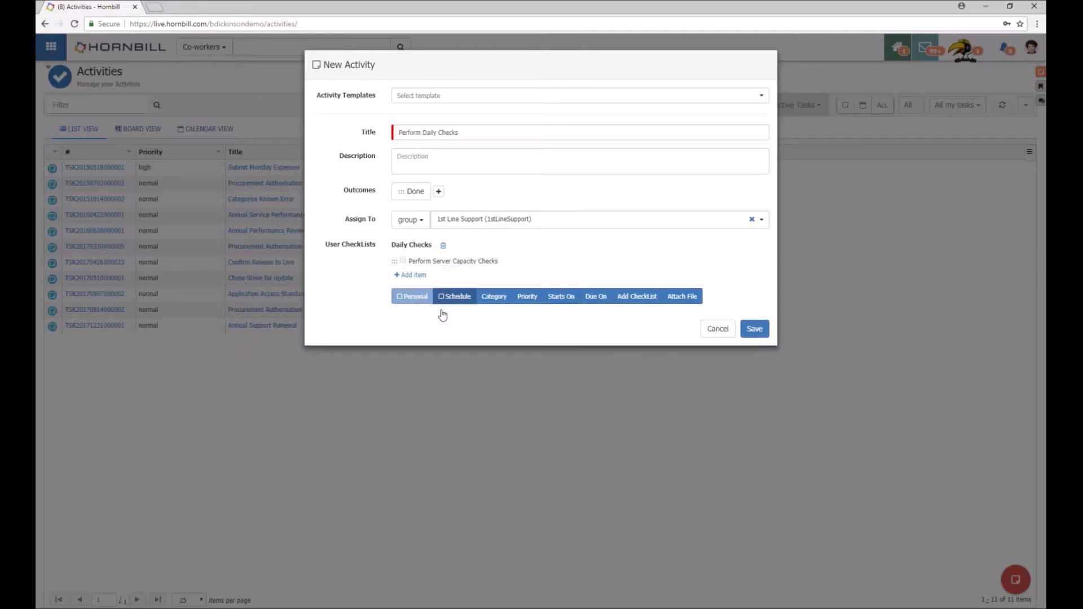
Step: Add a schedule to the activity described as "Perform Daily Checks", with the next event on 19-07-2018 at 09:00
left_click(445, 300)
left_click(349, 333)
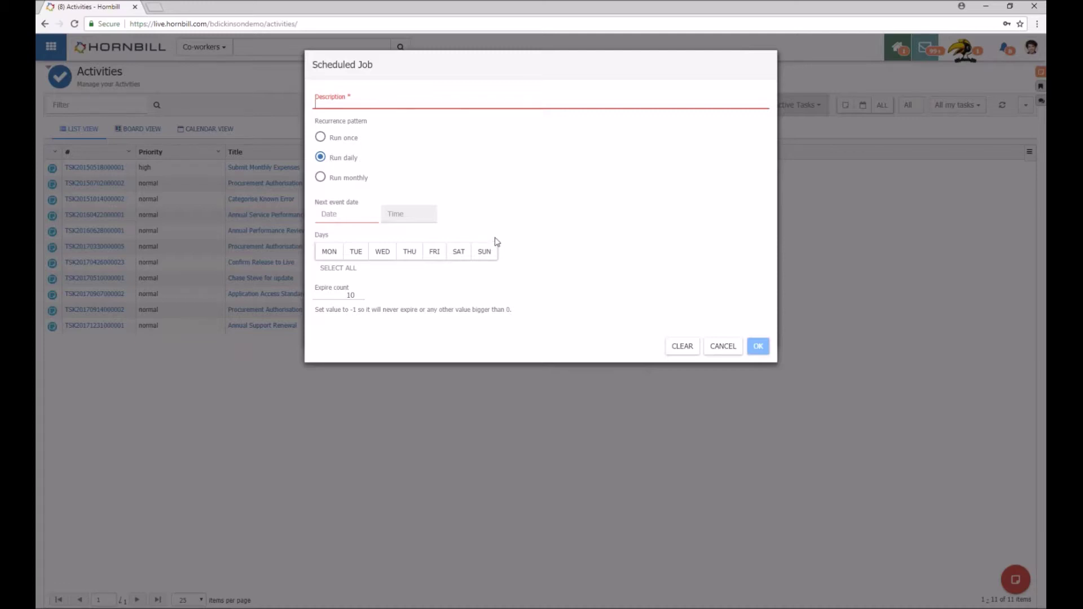
type("Perfor")
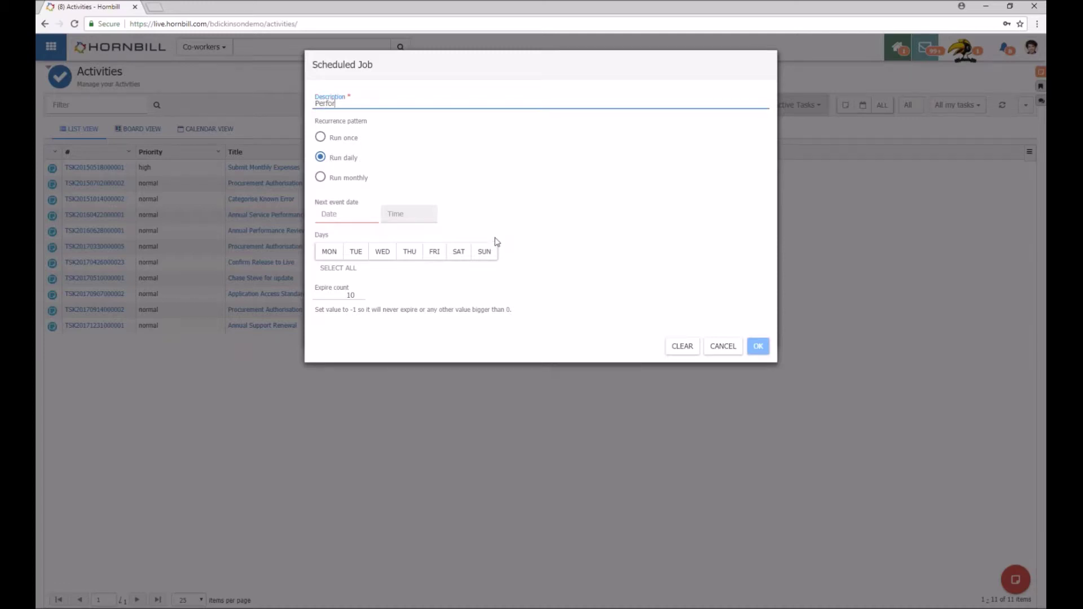
type("m Daily Checks")
left_click(351, 215)
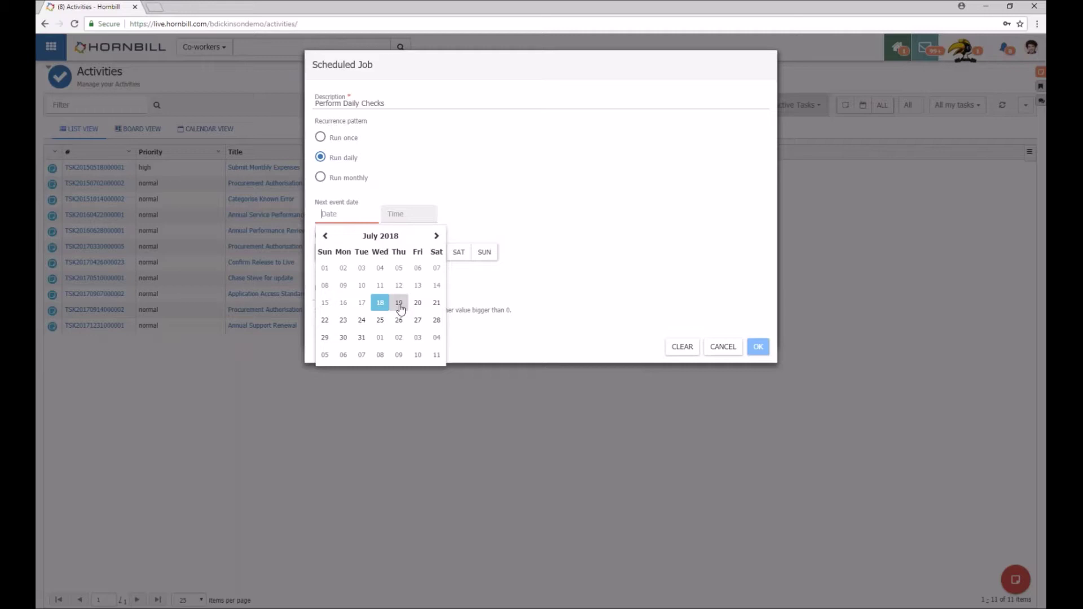
left_click(398, 303)
left_click(390, 215)
left_click(393, 233)
left_click(393, 233)
left_click(393, 233)
Step: Set the schedule to Monday through Friday with an expire count of -1, and save the schedule and the activity
left_click(329, 251)
left_click(356, 252)
left_click(382, 251)
left_click(418, 257)
left_click(434, 253)
left_click_drag(346, 295, 361, 297)
type("-1")
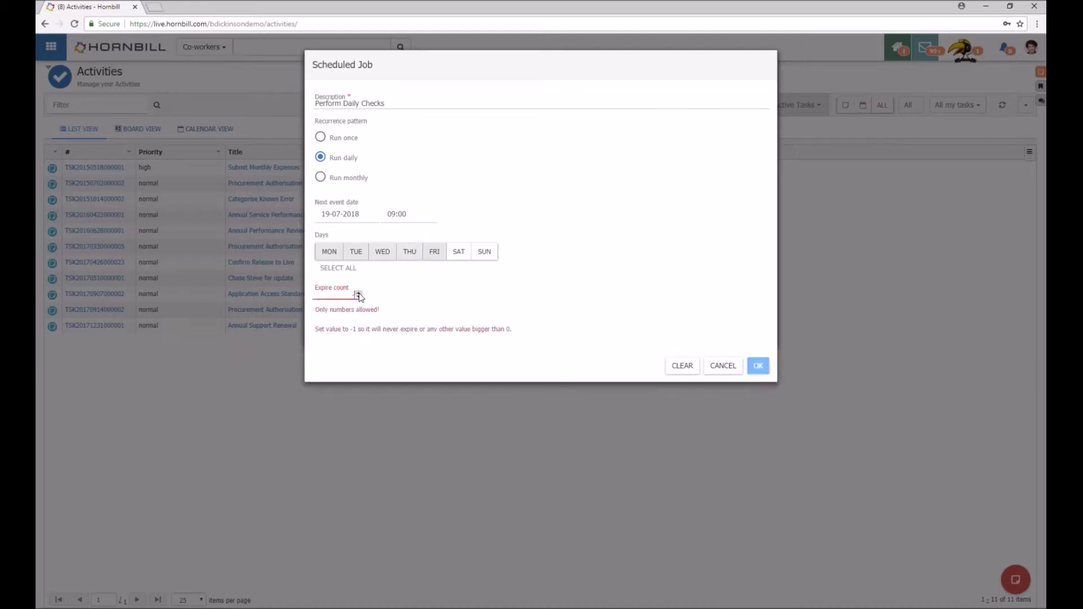
left_click(359, 294)
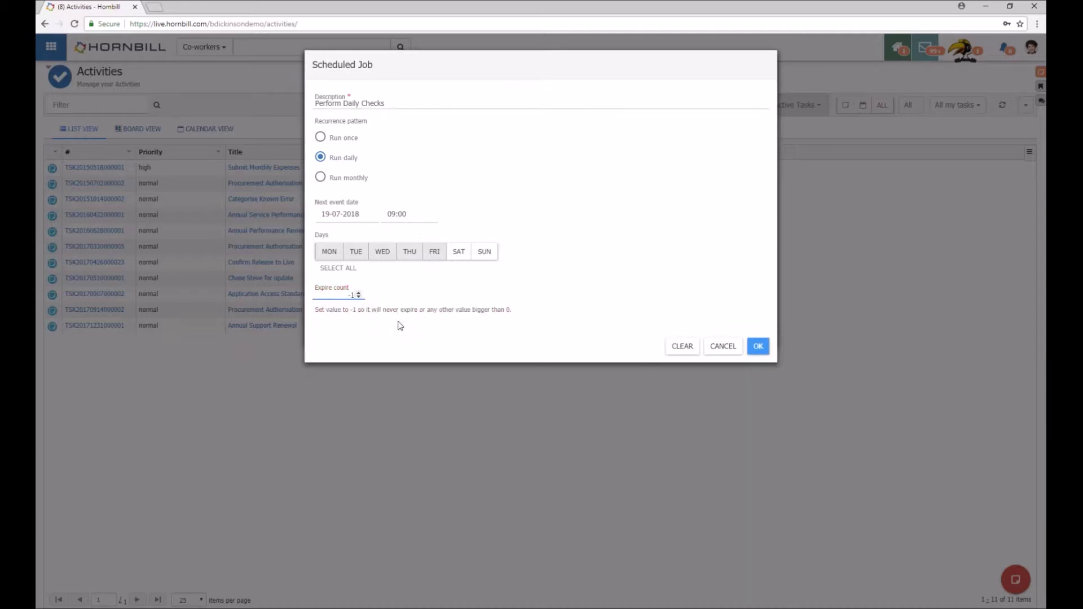
left_click(759, 347)
left_click(755, 329)
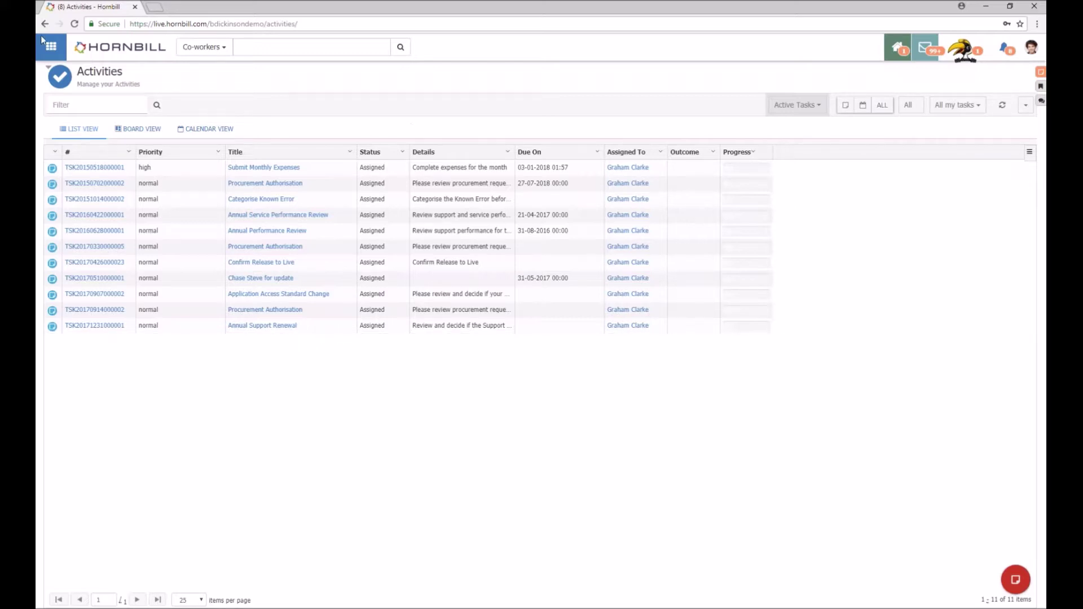
Step: Check the Scheduled Job list for the Perform Daily Checks job and return to the activities list
left_click(51, 50)
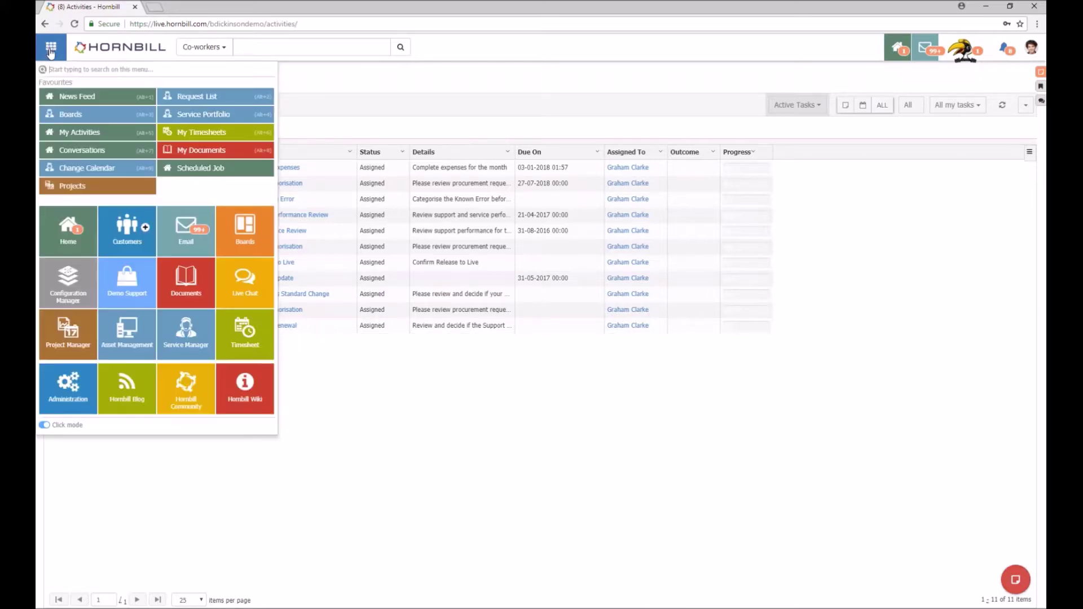
left_click(90, 214)
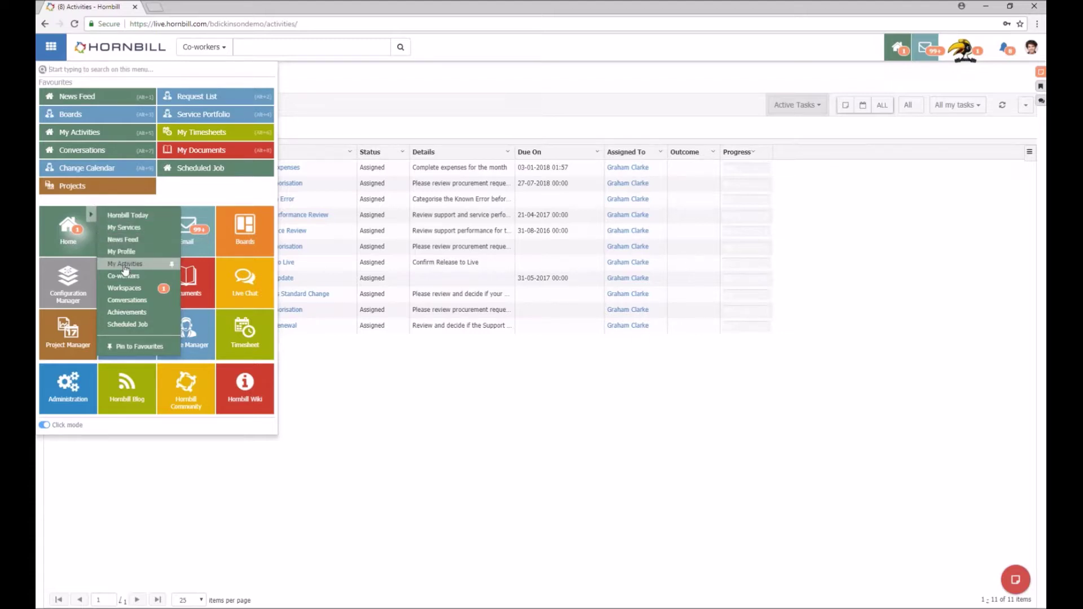
left_click(131, 329)
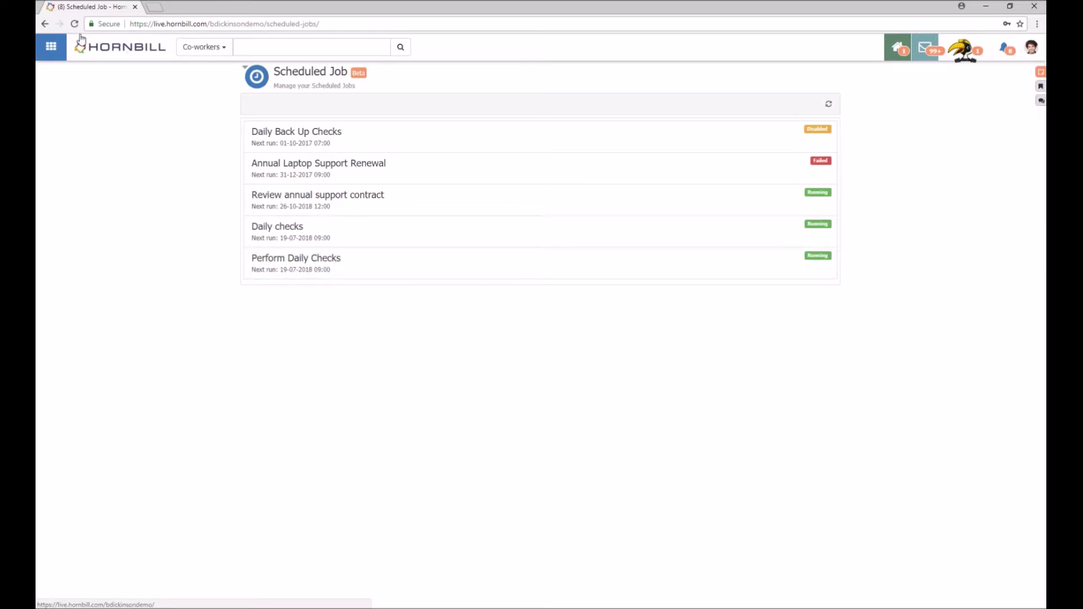
left_click(46, 24)
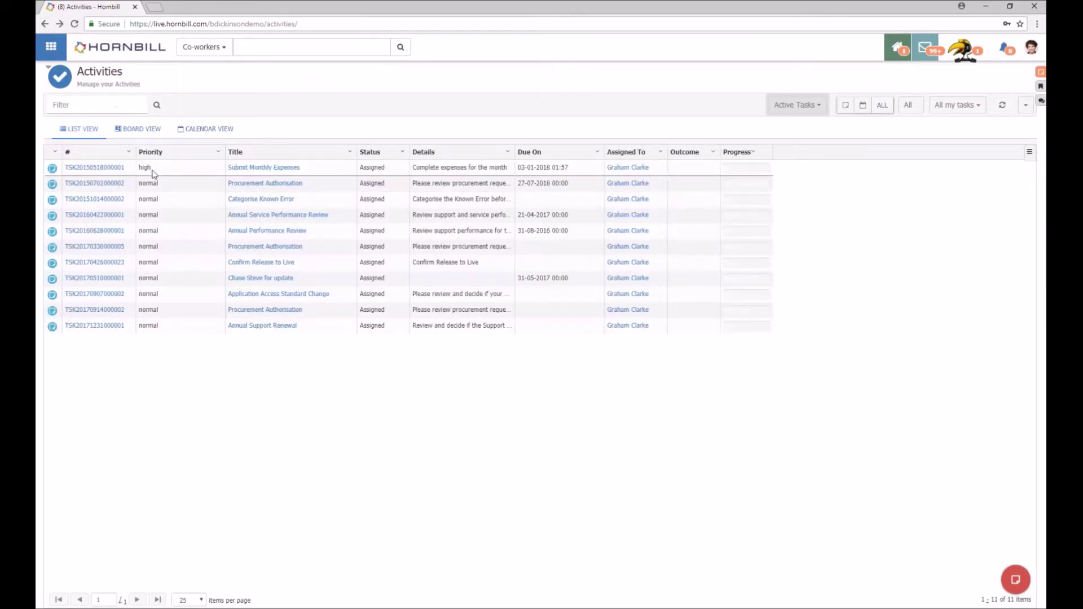
Step: Review the activities in the board view, including the Overdue list's options, and in the calendar view, and return to the list view
left_click(142, 129)
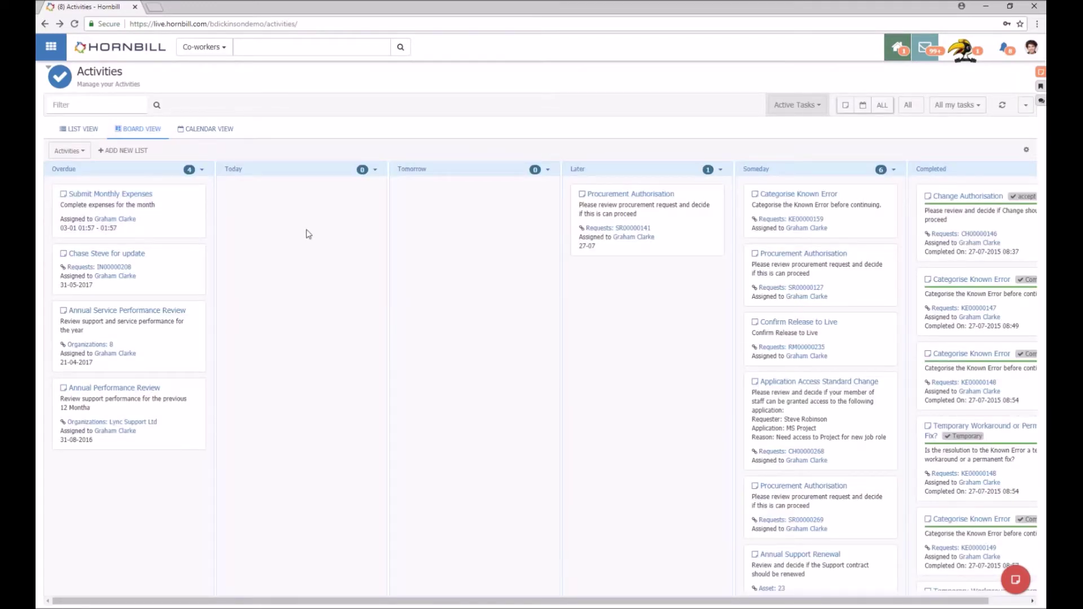
left_click(201, 170)
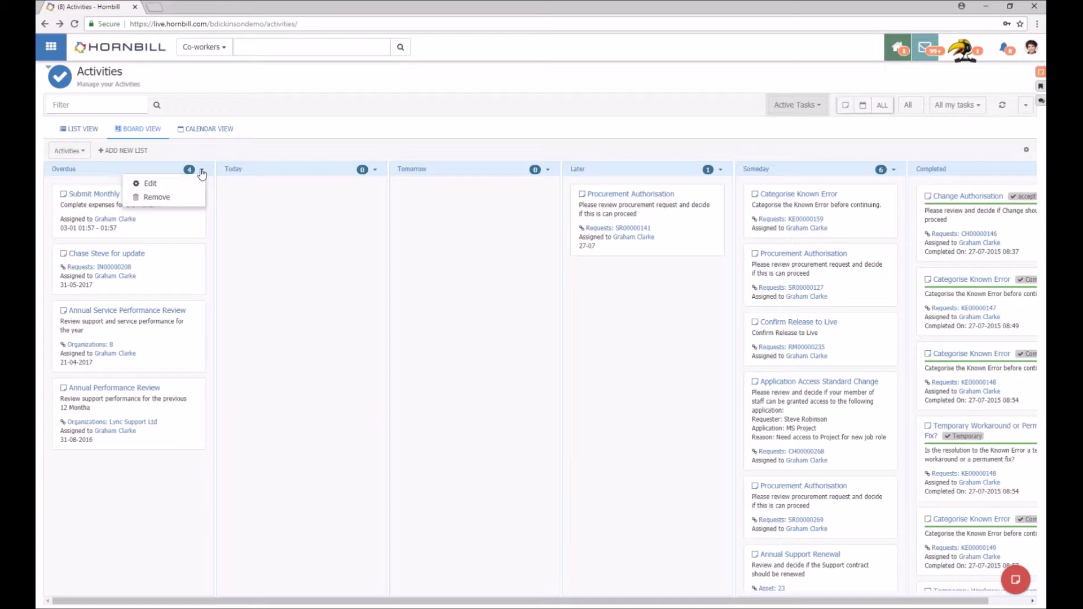
left_click(187, 184)
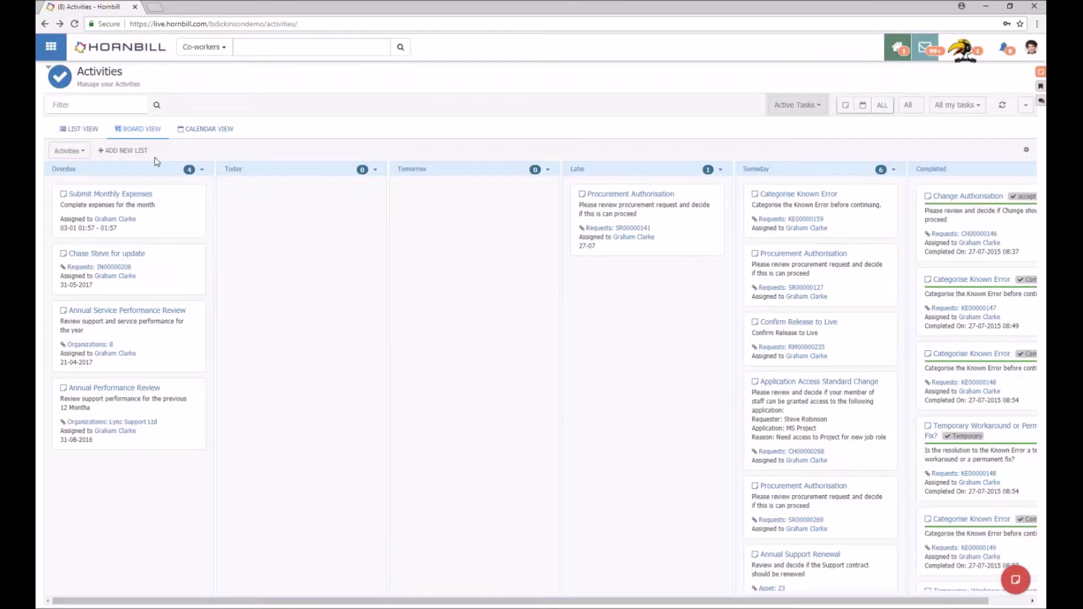
left_click(718, 287)
left_click(215, 130)
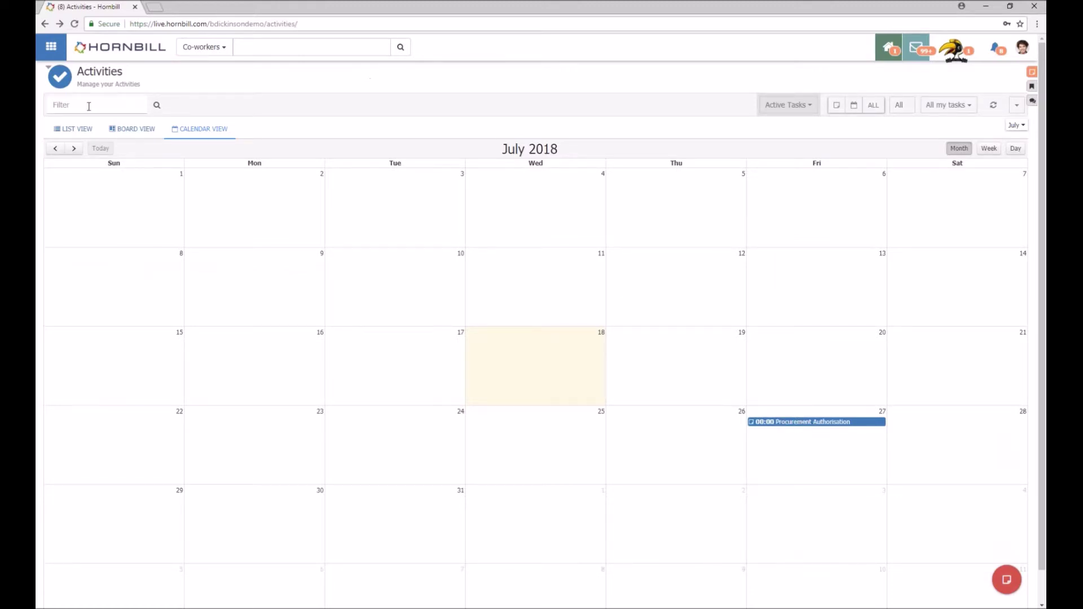
left_click(78, 131)
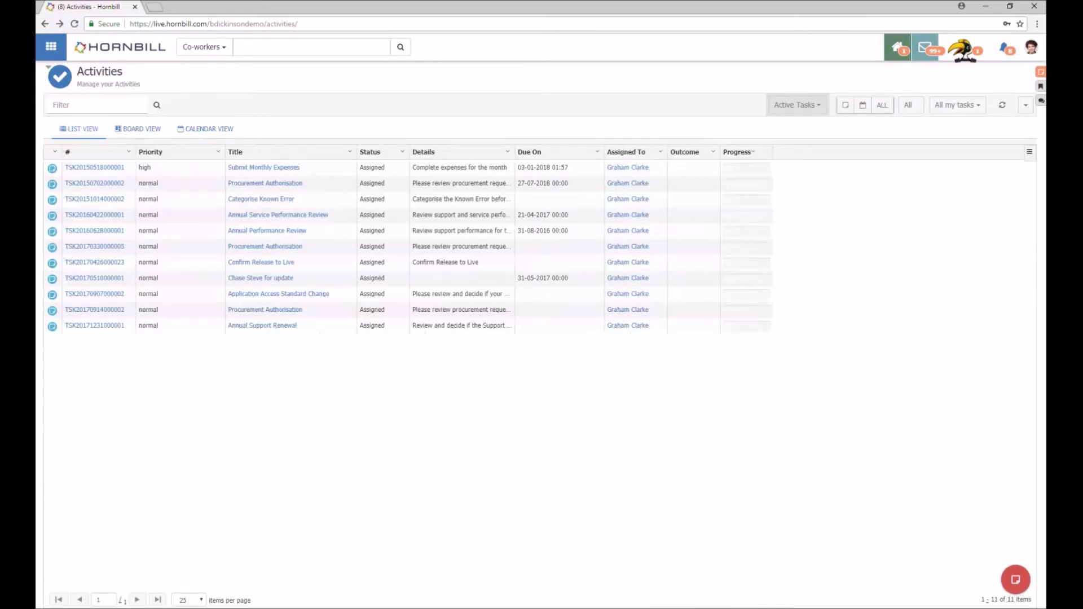
Step: Review the My Activities sidebar, expanding the activities new for Incident Management User, and close the sidebar
left_click(1041, 79)
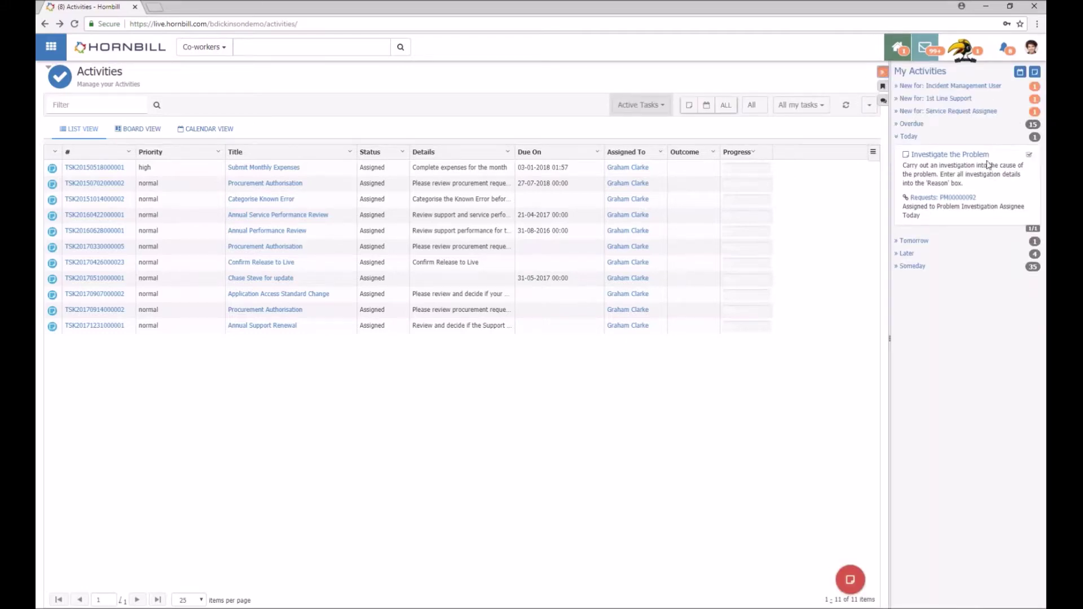
left_click(897, 88)
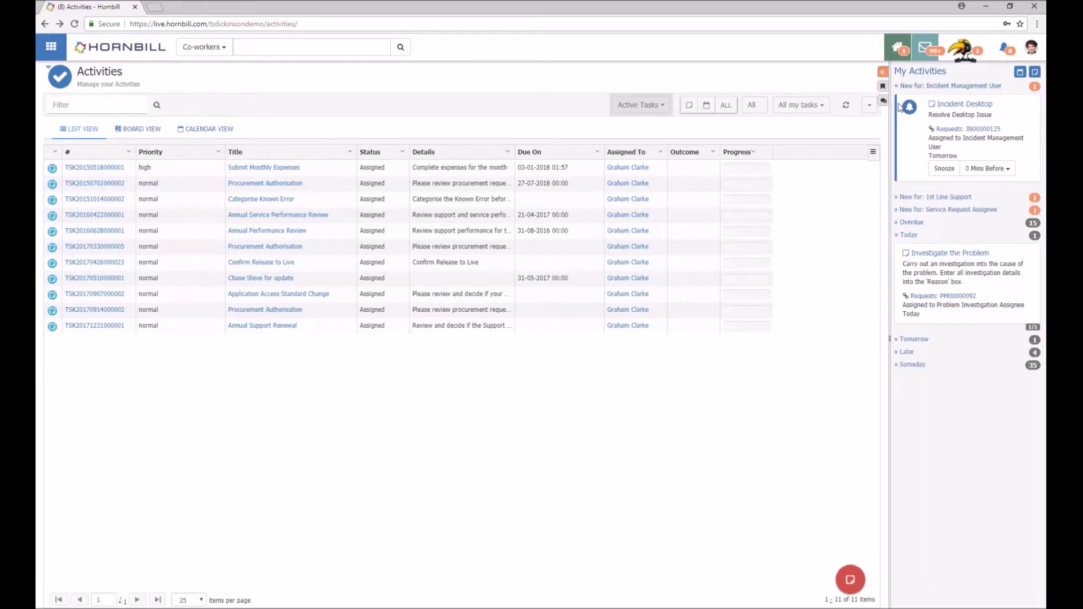
left_click(898, 225)
left_click(897, 225)
left_click(883, 72)
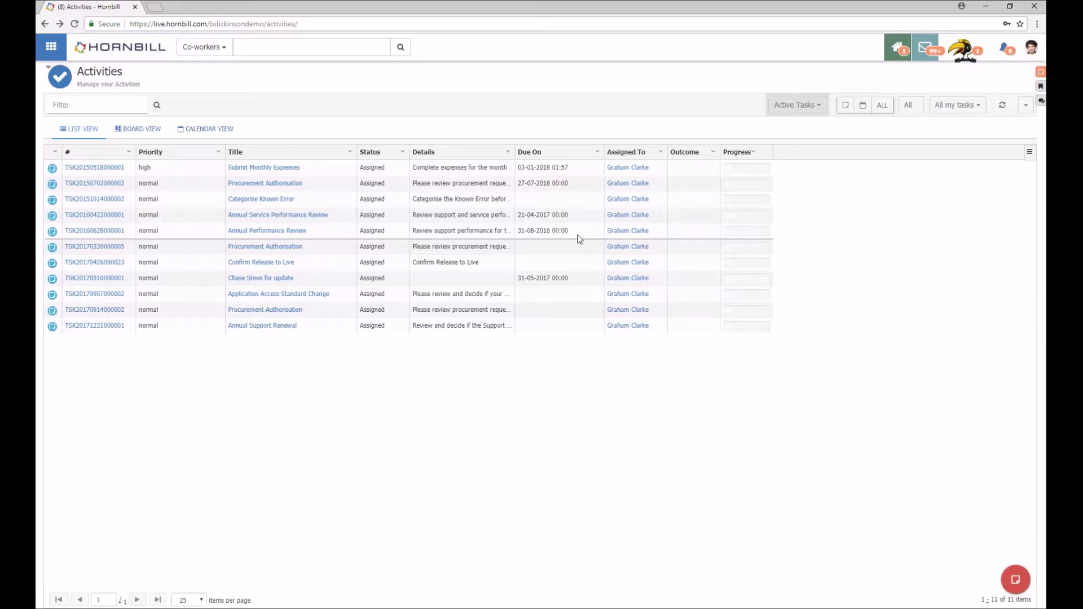
Step: Open My Workspaces, view the posts in the First Line FAQ's workspace, and return to the workspace list
mouse_move(50, 47)
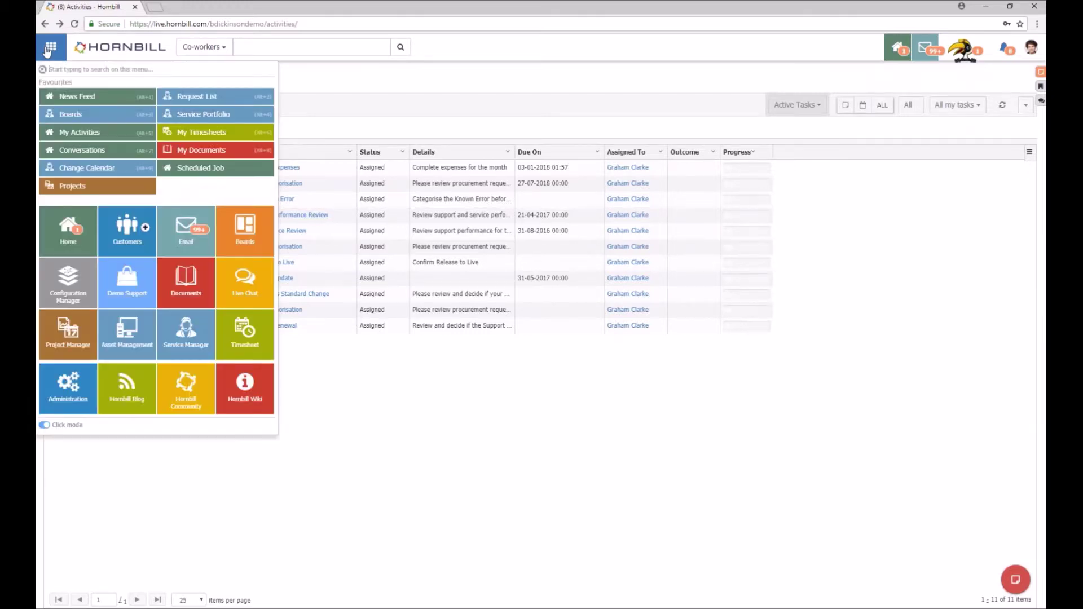
left_click(90, 215)
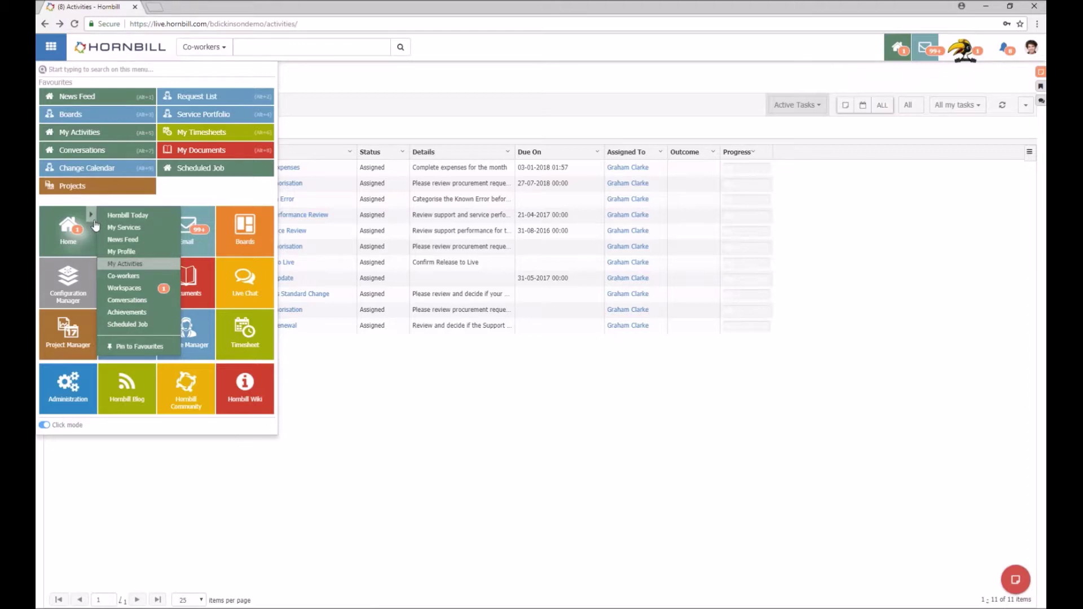
left_click(128, 290)
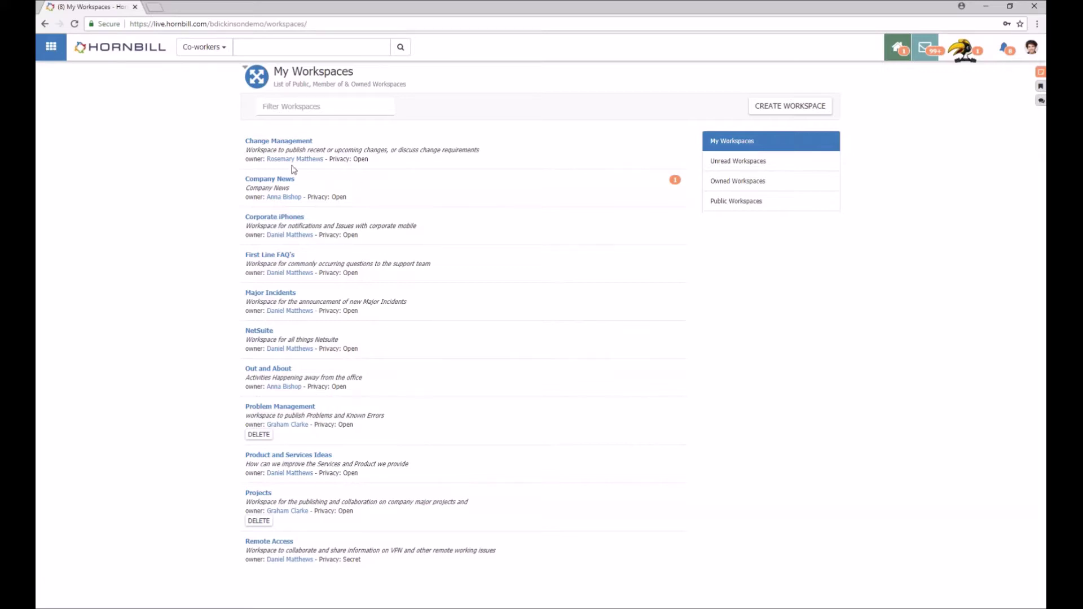
left_click(282, 256)
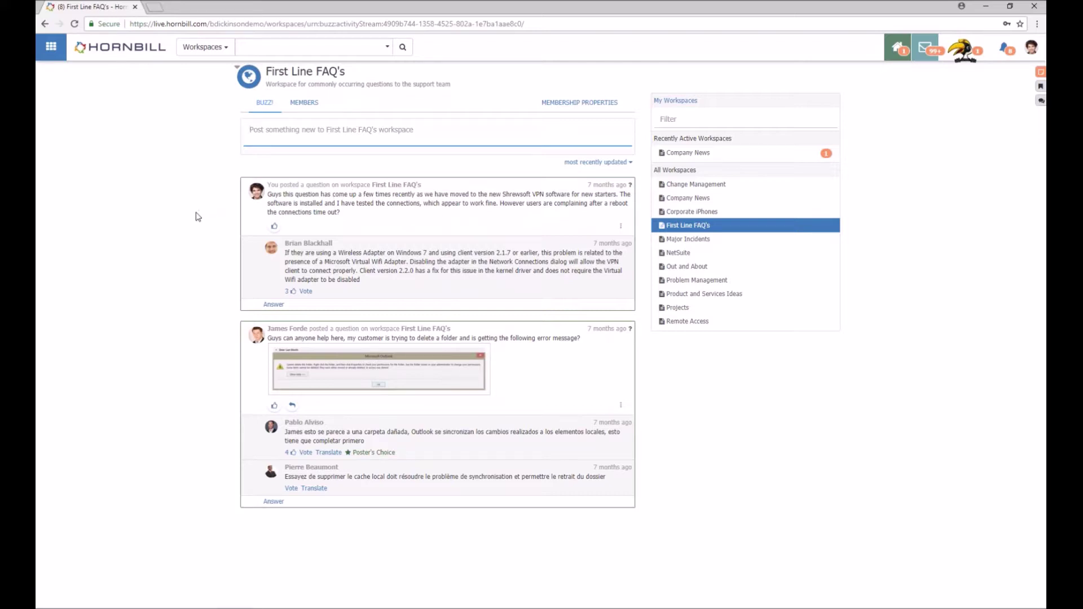
left_click(44, 24)
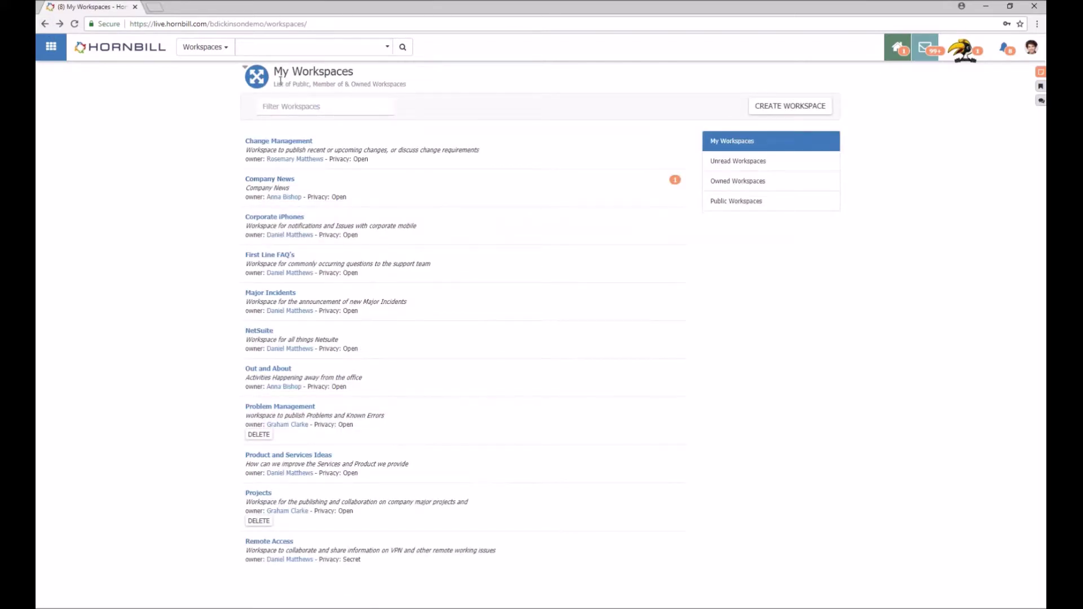
Step: Create an open workspace named "Hornbill Q&A" with one co-worker added as a member
left_click(769, 107)
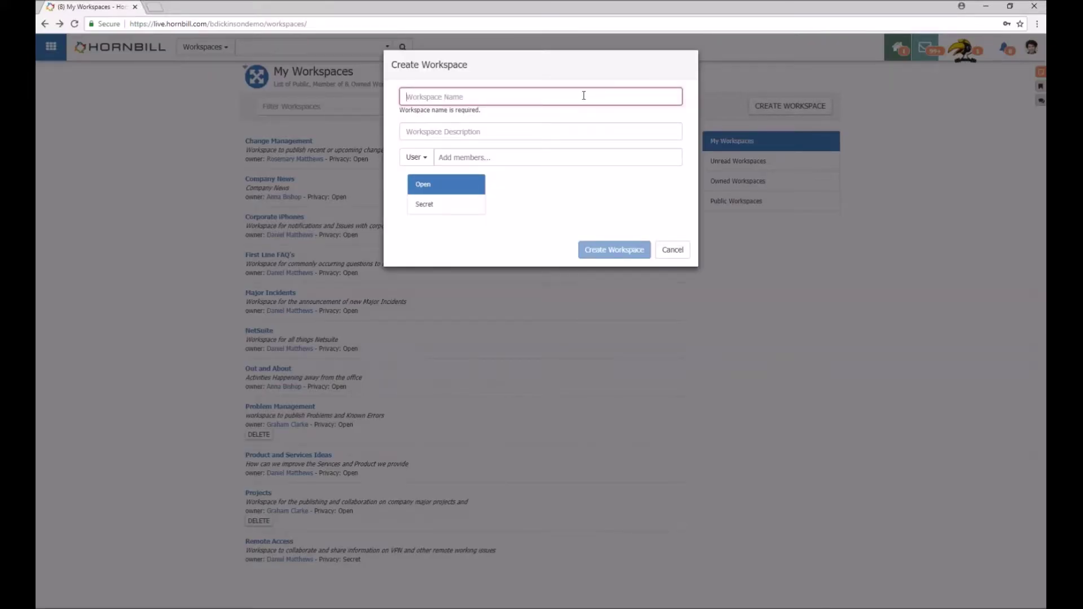
type("H")
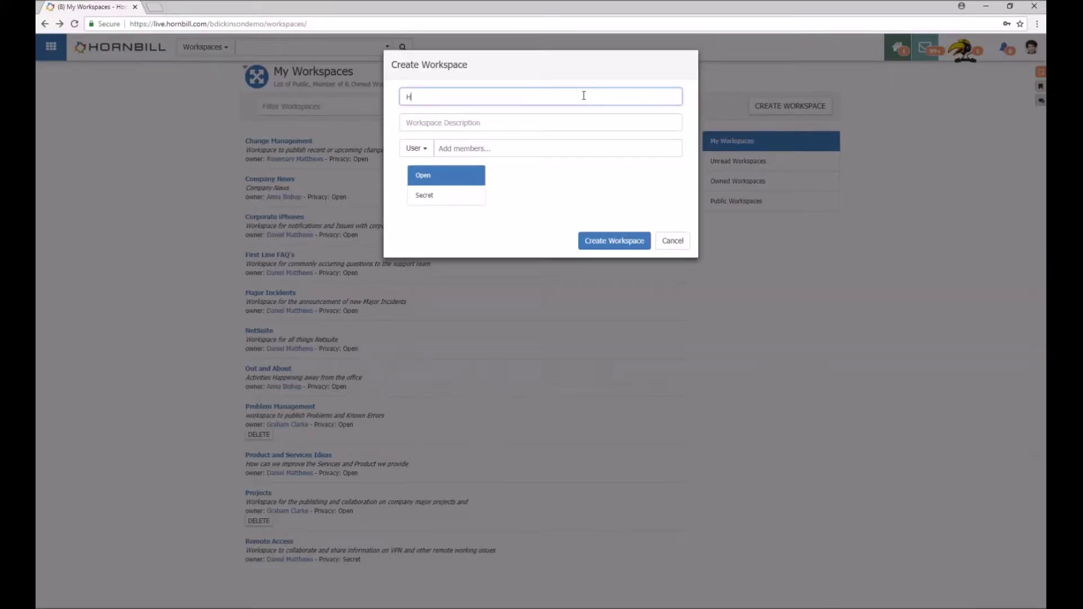
type("ornbill Q&A")
left_click(522, 124)
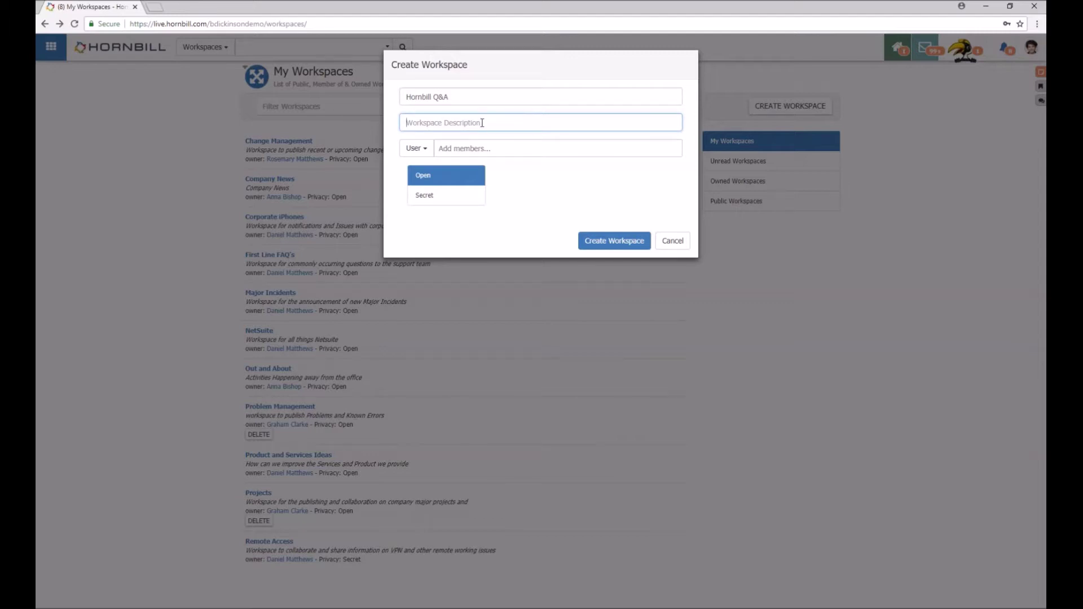
left_click(484, 147)
type("alanc")
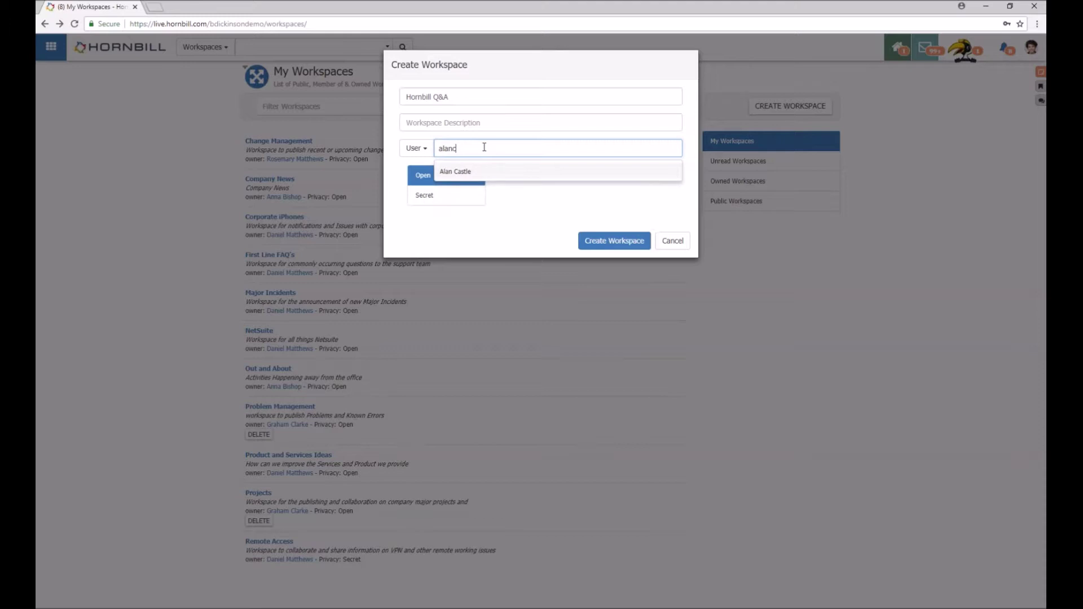
left_click(481, 178)
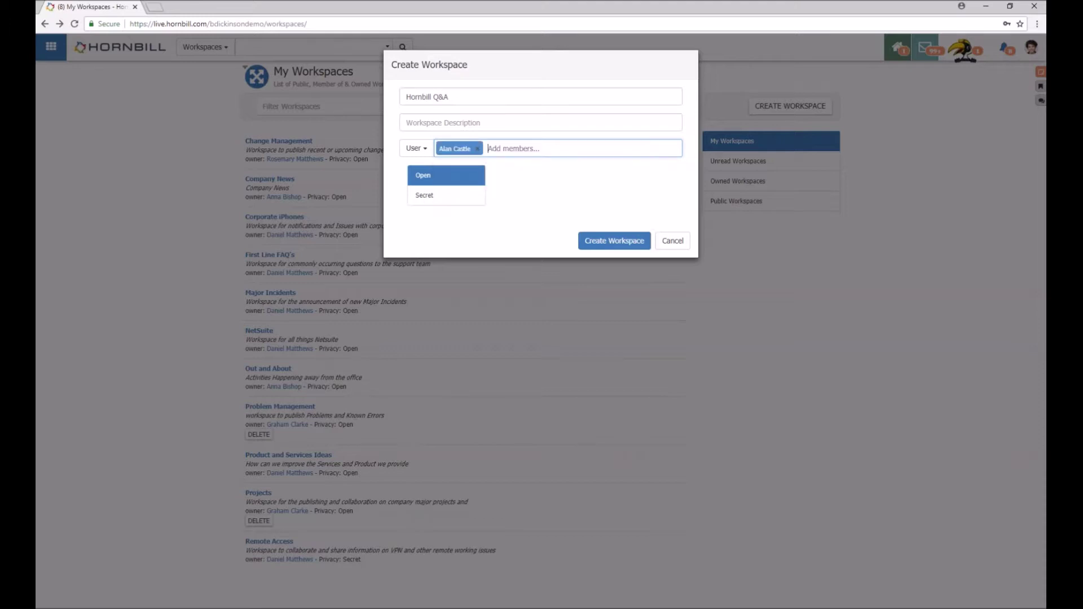
left_click(446, 195)
left_click(615, 242)
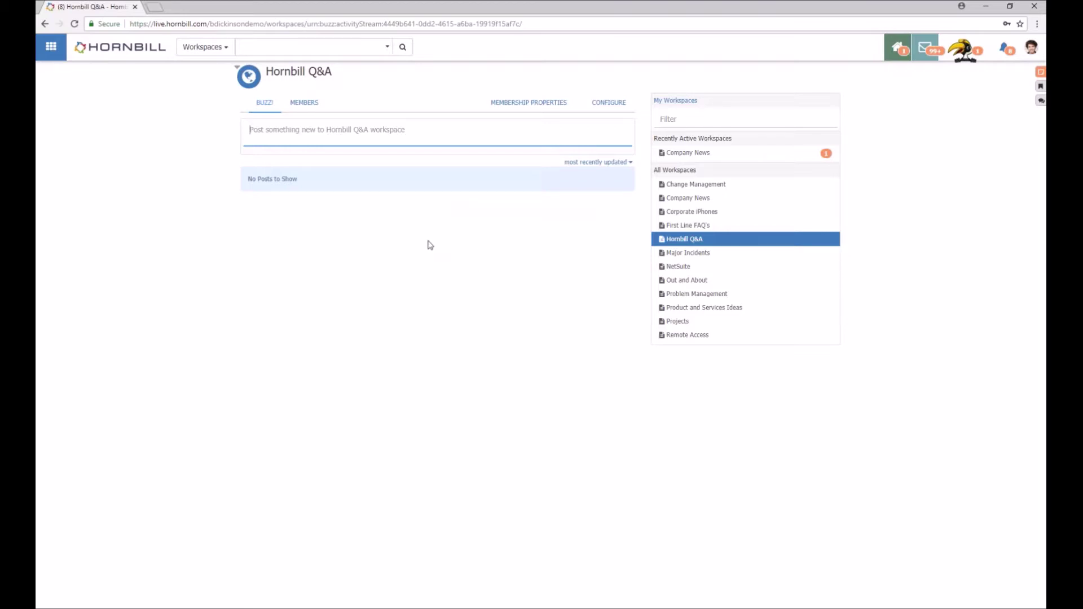
Step: Post "Welcome to the Hornbill Q and A workspace" to the Hornbill Q&A workspace
type("Welcome to the Hornbill Q and A workspace")
left_click(253, 161)
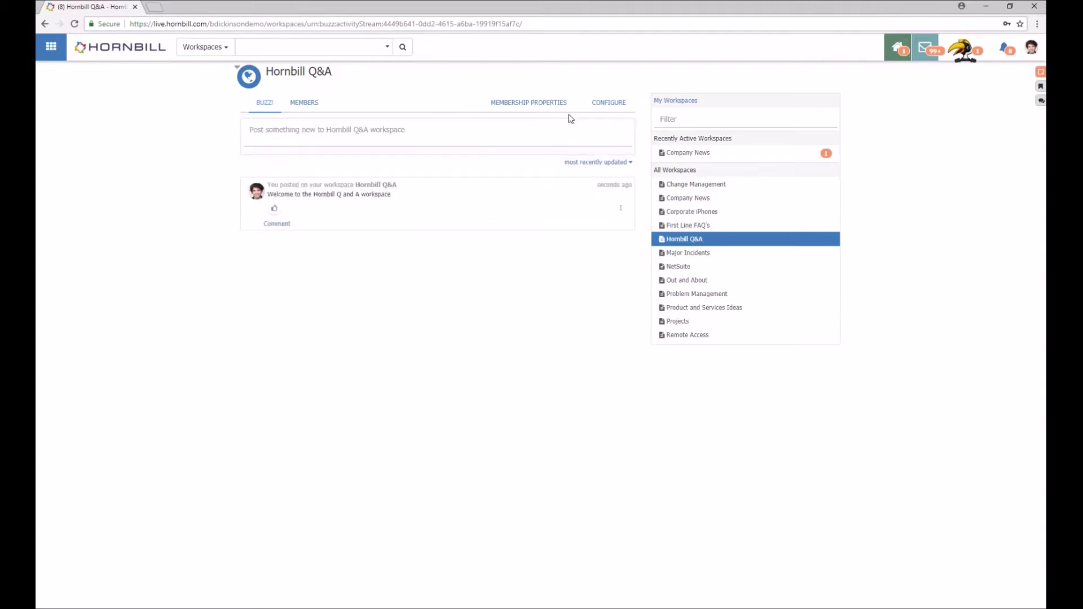
Step: Add and save an enabled billboard notice for the workspace reading "Please post all Hornbill questions here - we will respond in 48 hours"
left_click(617, 107)
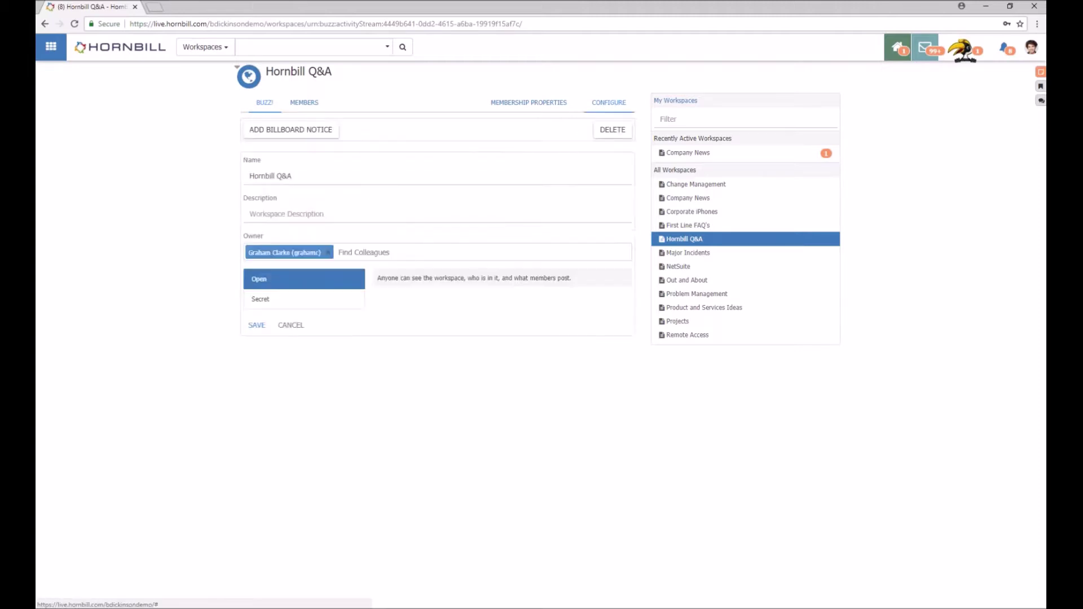
left_click(312, 133)
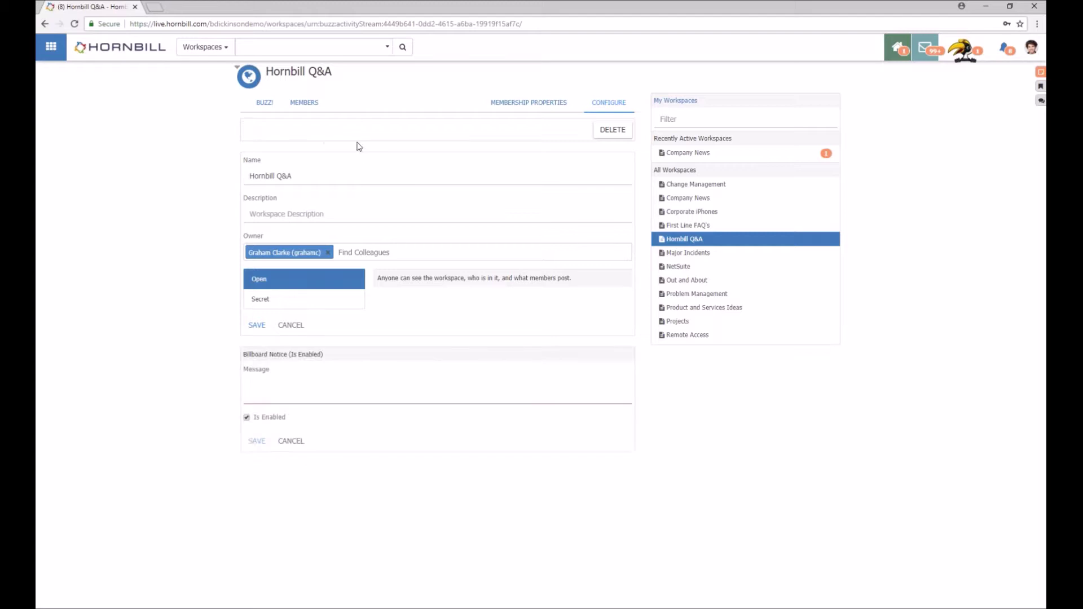
left_click(293, 379)
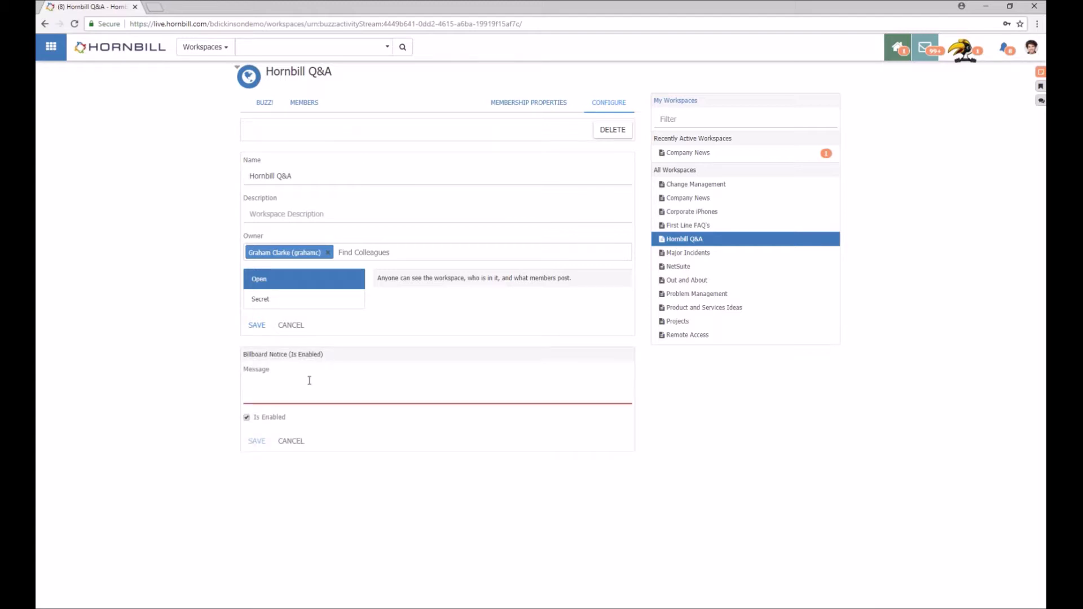
type("Please ")
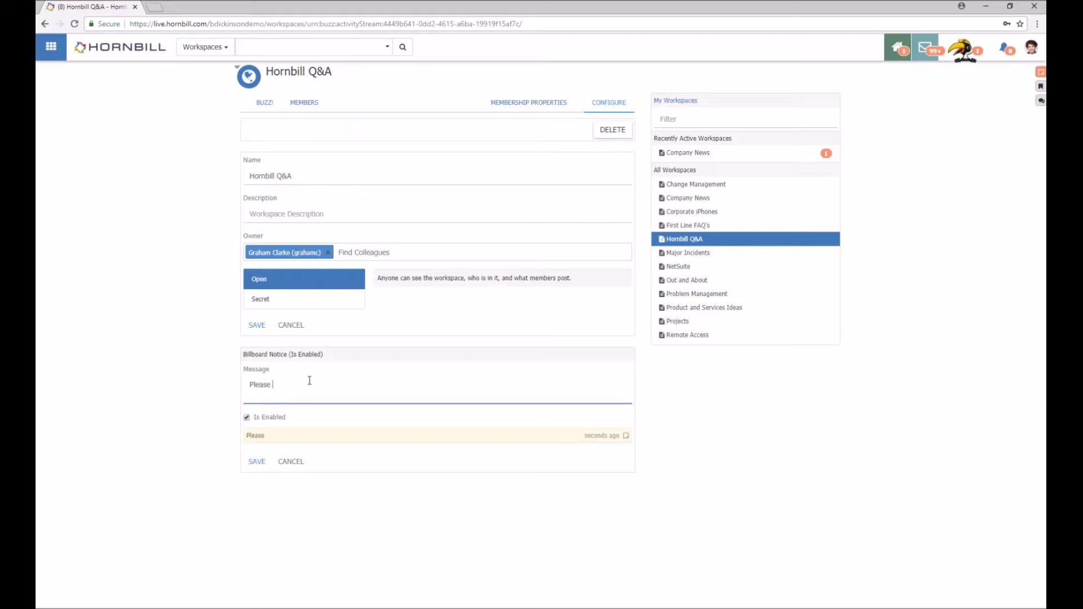
type("post all Hornbill quest")
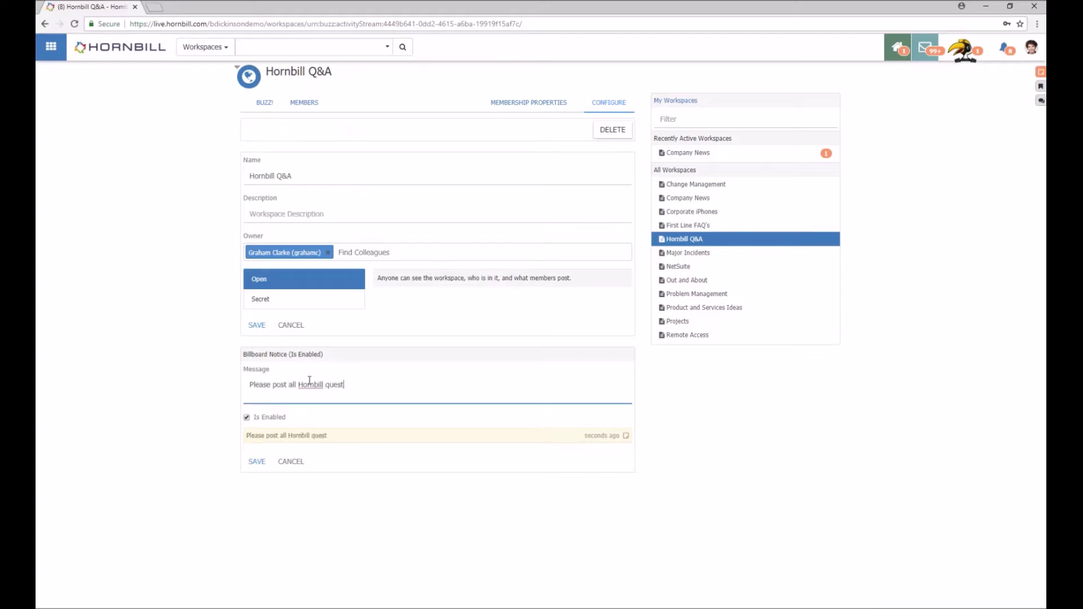
type("ions here - we will respond ")
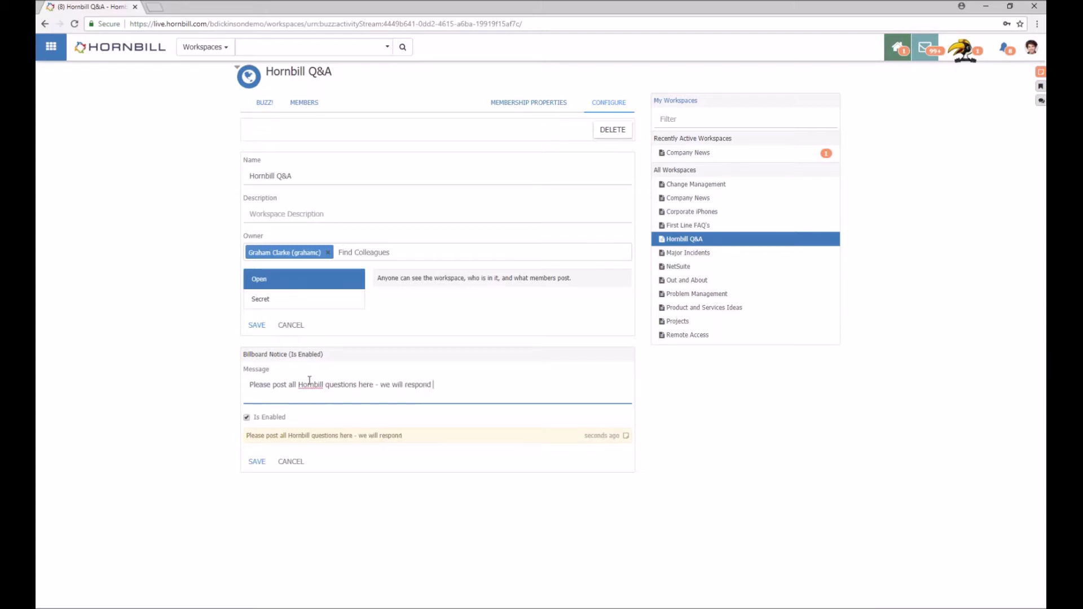
type("in 48 hours")
left_click(257, 462)
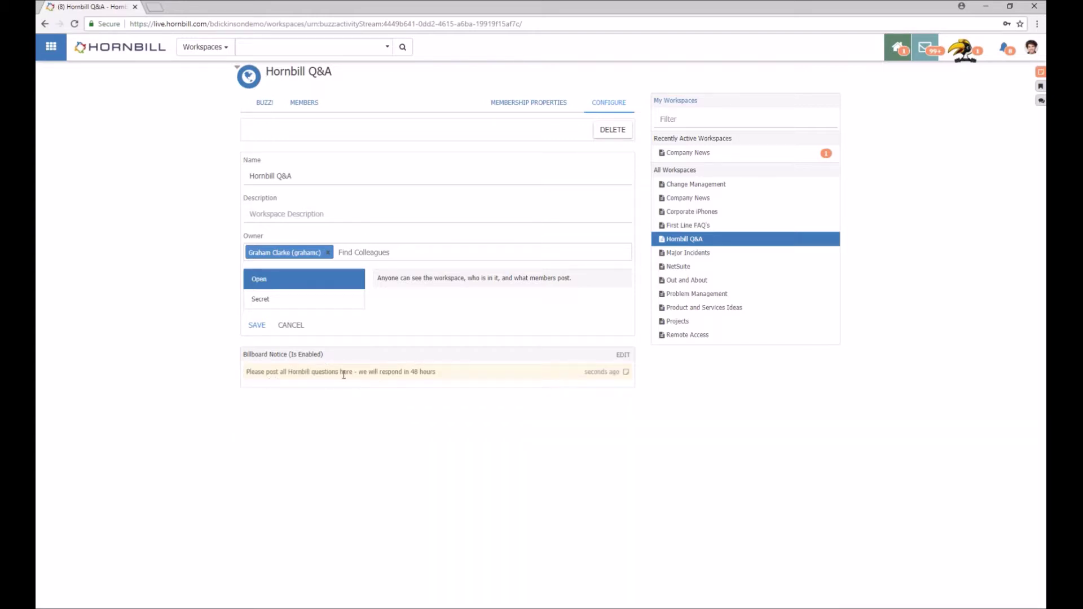
Step: Check how the billboard notice is displayed above the posts in the workspace's Buzz feed
left_click(273, 108)
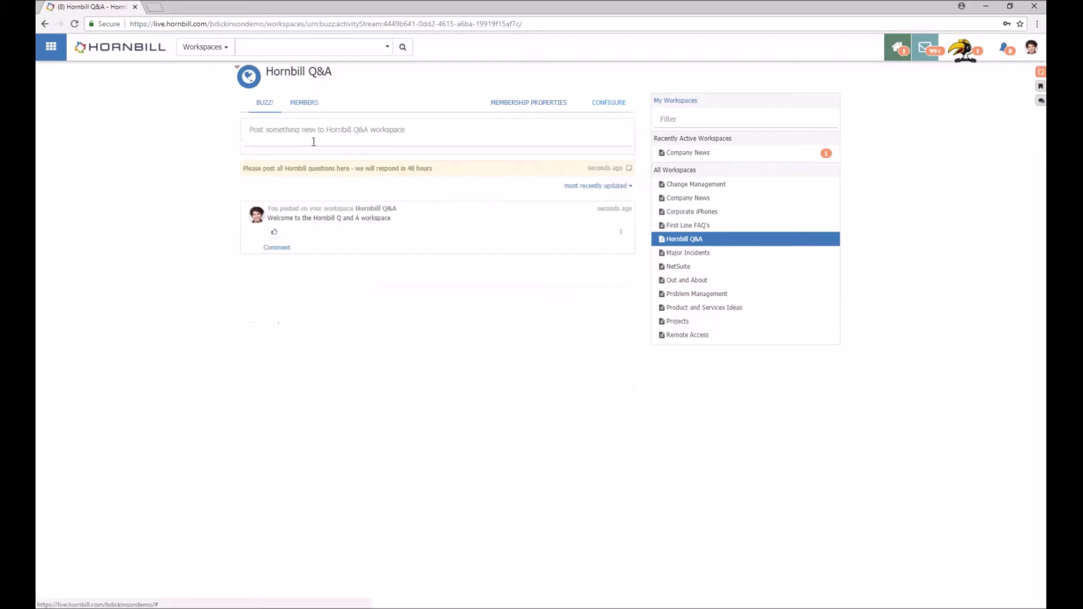
left_click_drag(457, 169, 244, 171)
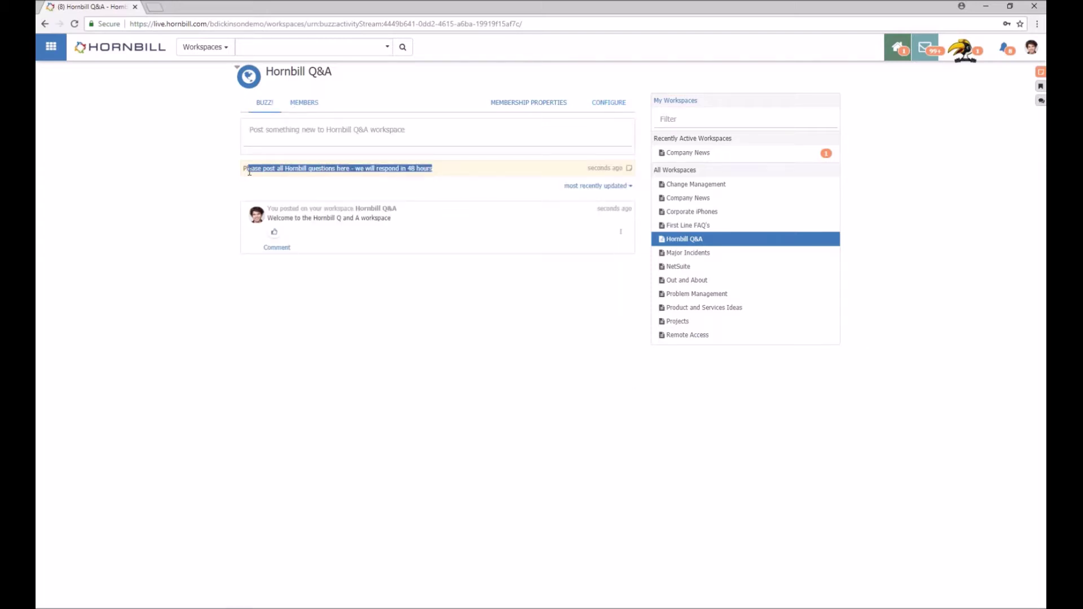
left_click(340, 171)
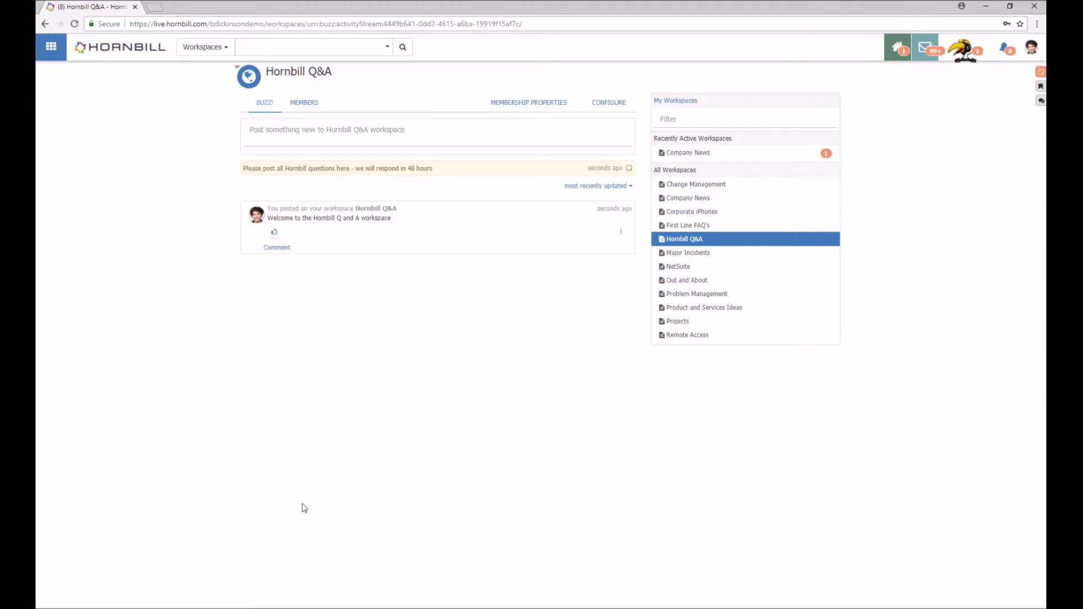
Step: In the other member's browser window, open the Hornbill Q&A workspace from Hornbill Today with automatic backups turned on, and return to the owner's window
left_click(410, 605)
left_click(438, 584)
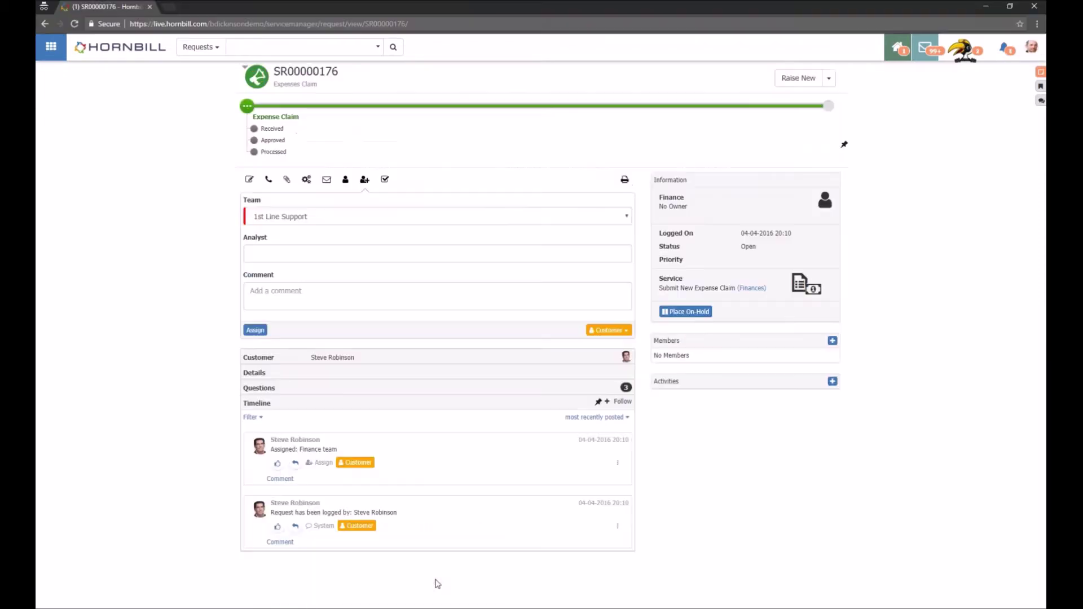
left_click(162, 55)
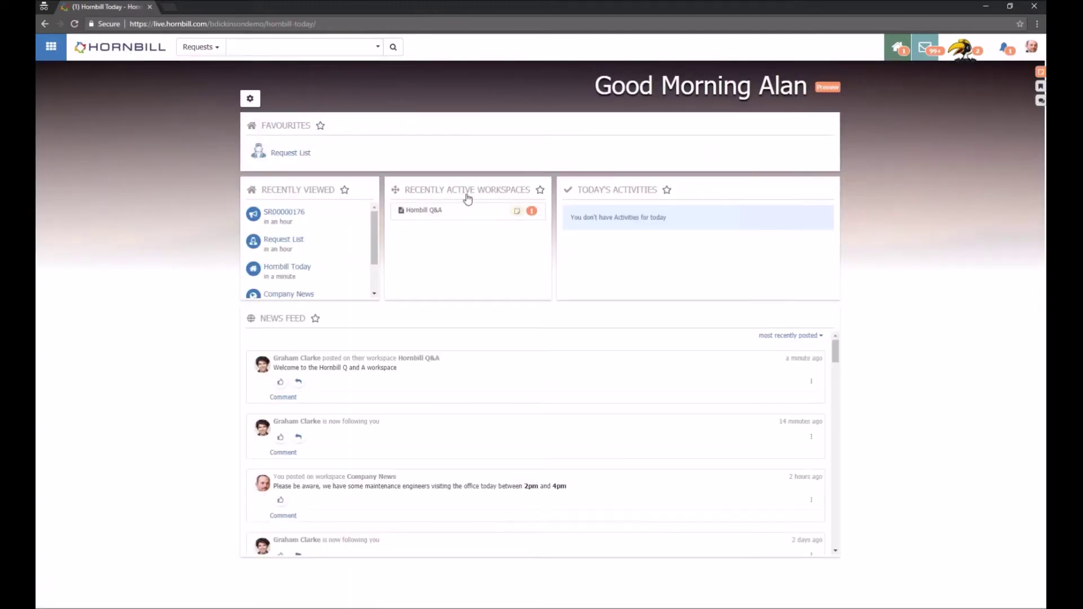
left_click(433, 215)
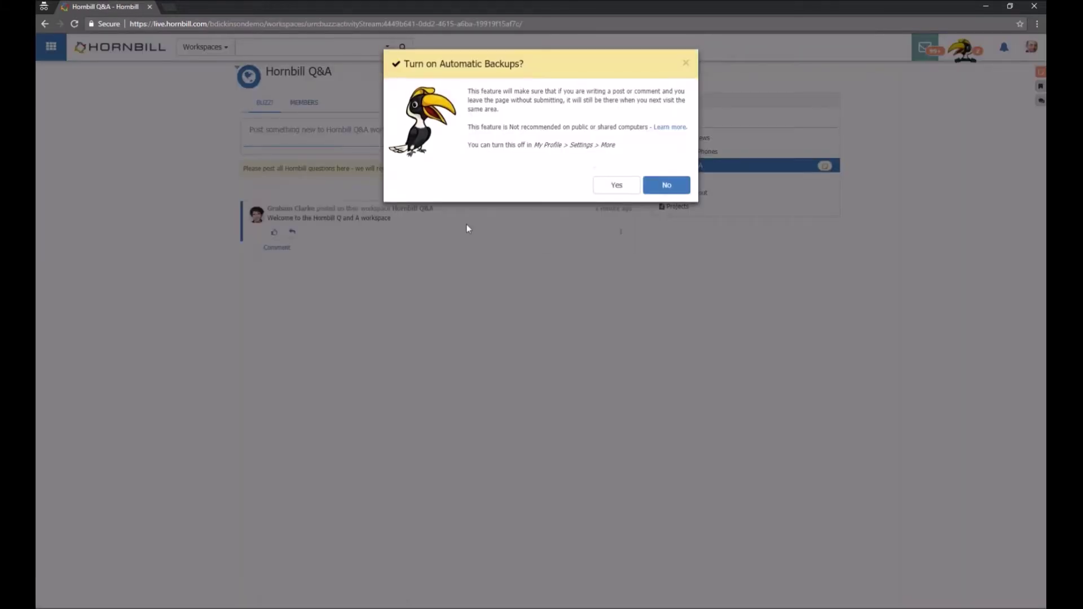
left_click(620, 187)
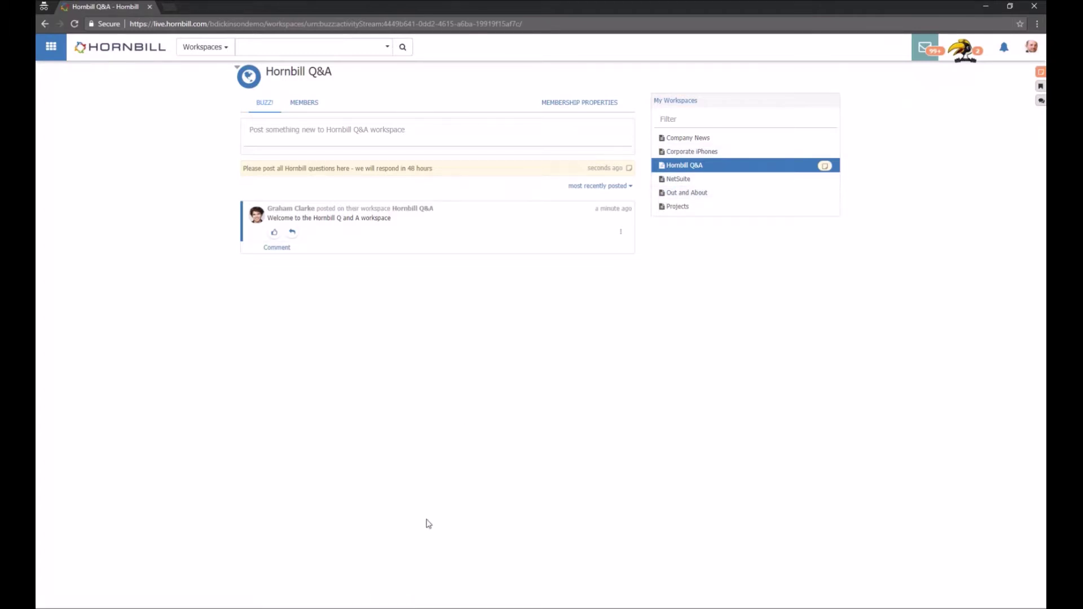
left_click(345, 597)
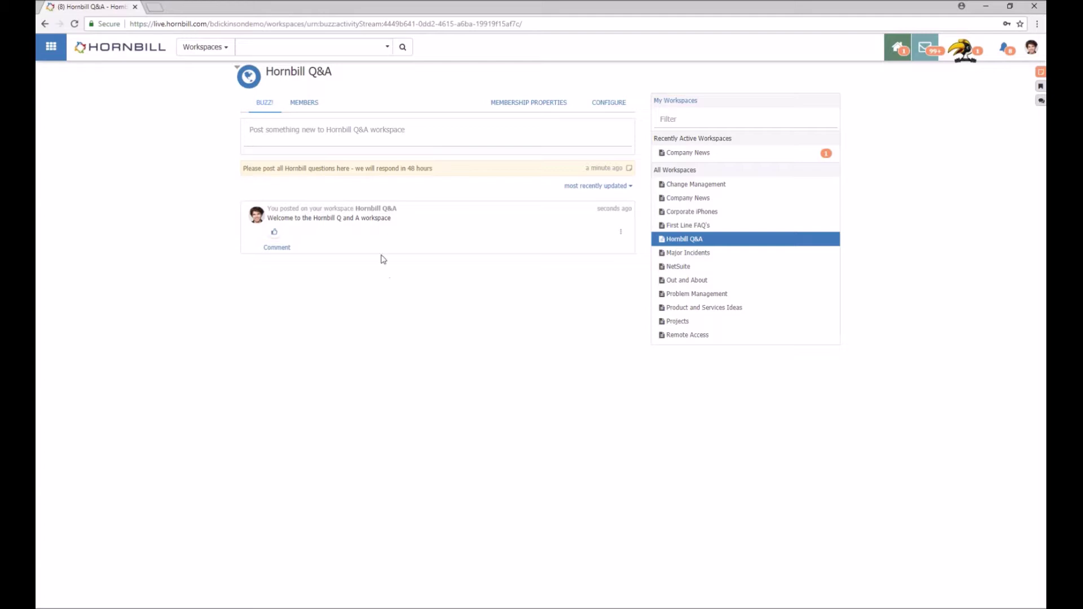
Step: Open the full News Feed from Hornbill Today with the bookmarks displayed alongside, and find the older First Line FAQ's question posts
left_click(98, 58)
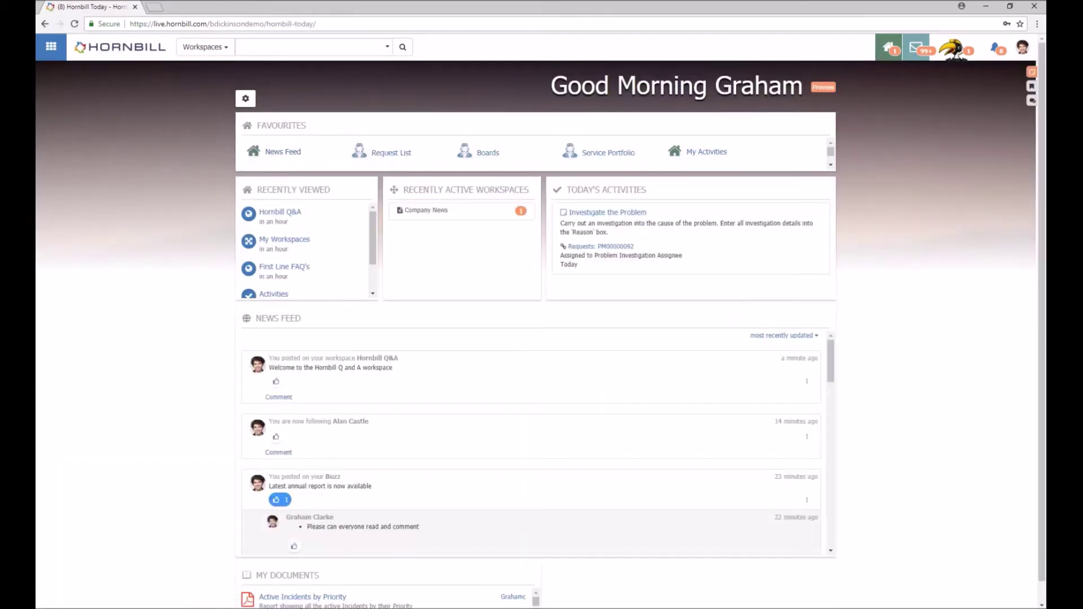
left_click(278, 319)
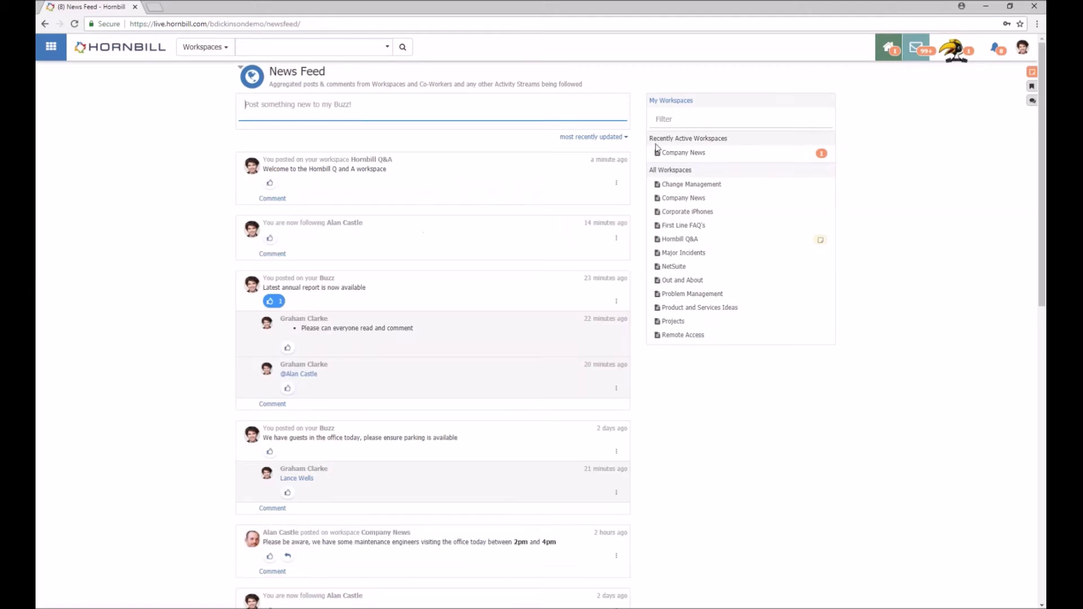
left_click(1028, 90)
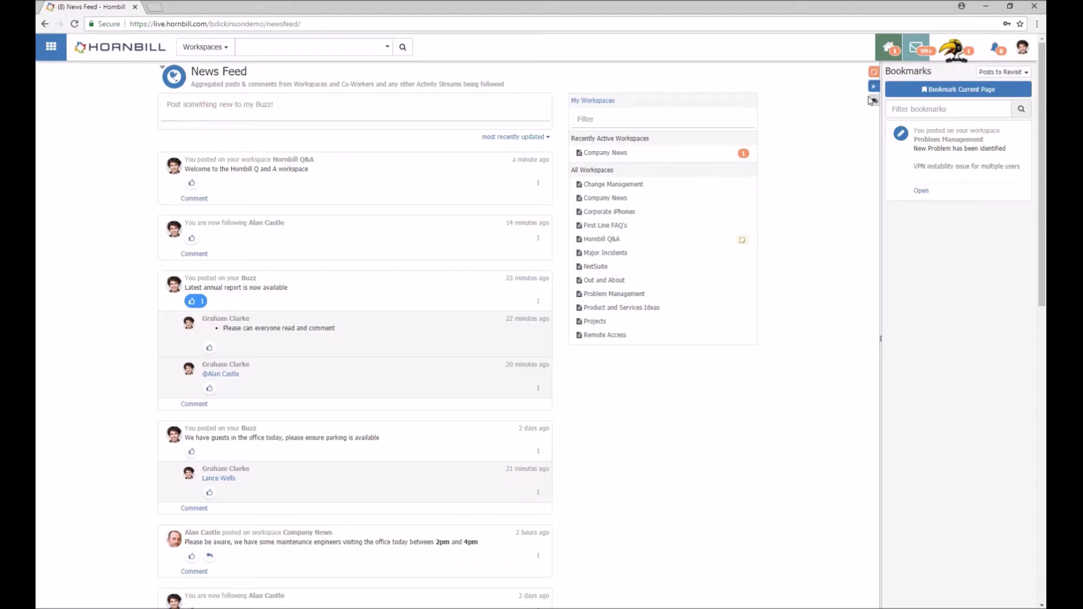
scroll(320, 178, "down", 15)
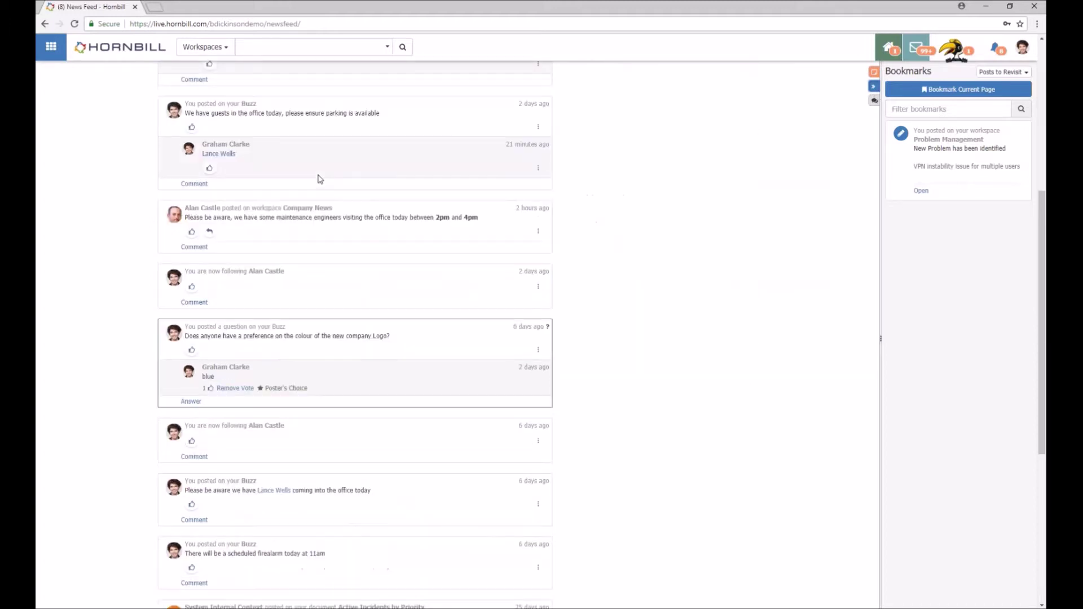
scroll(382, 198, "down", 10)
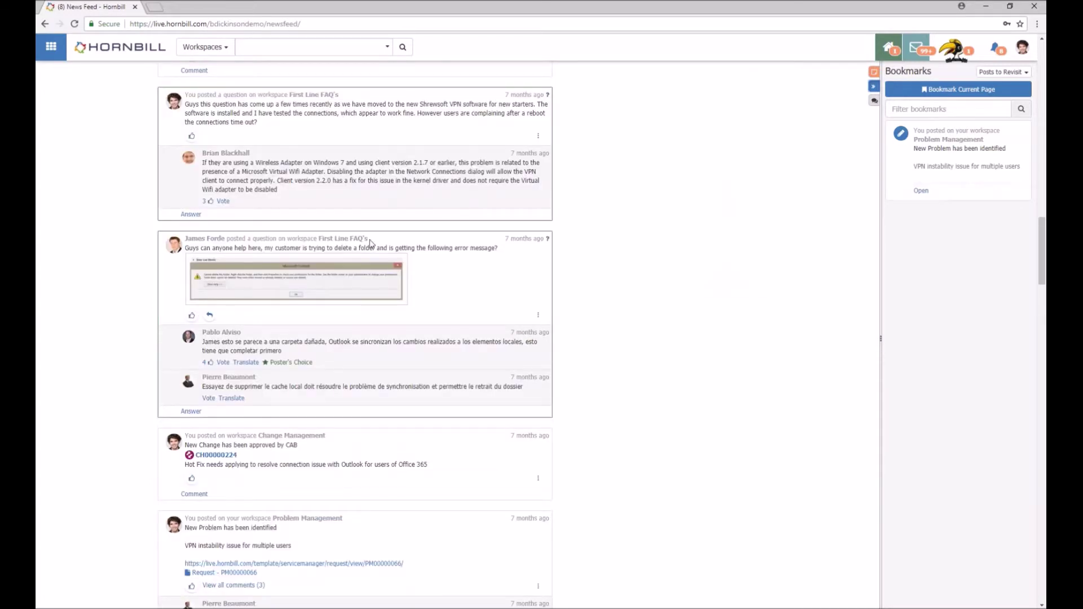
Step: Create a new bookmark category named "Really Useful Info"
left_click(1019, 73)
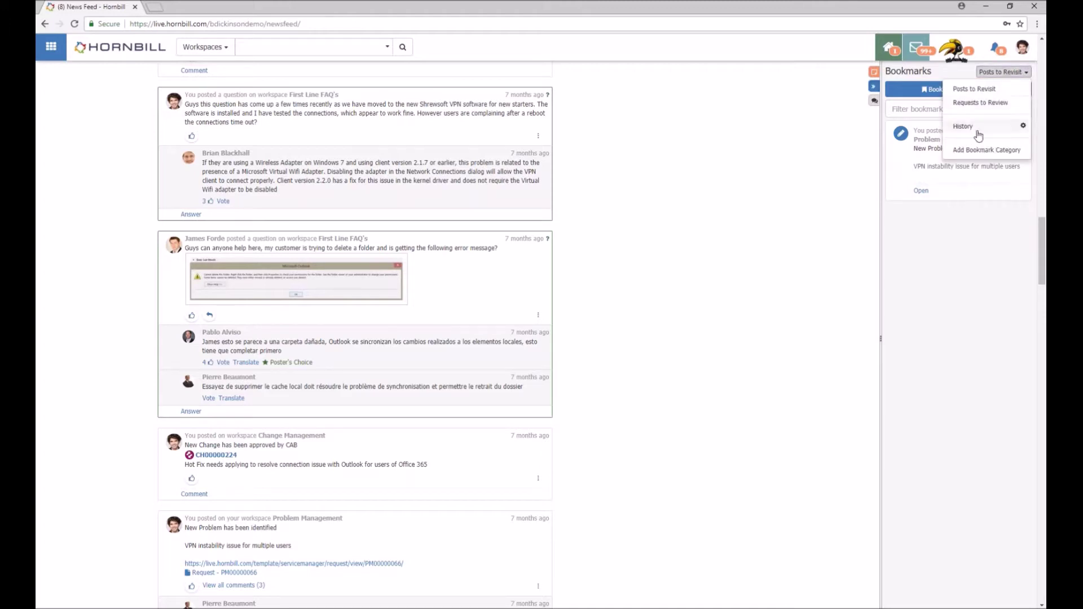
left_click(988, 149)
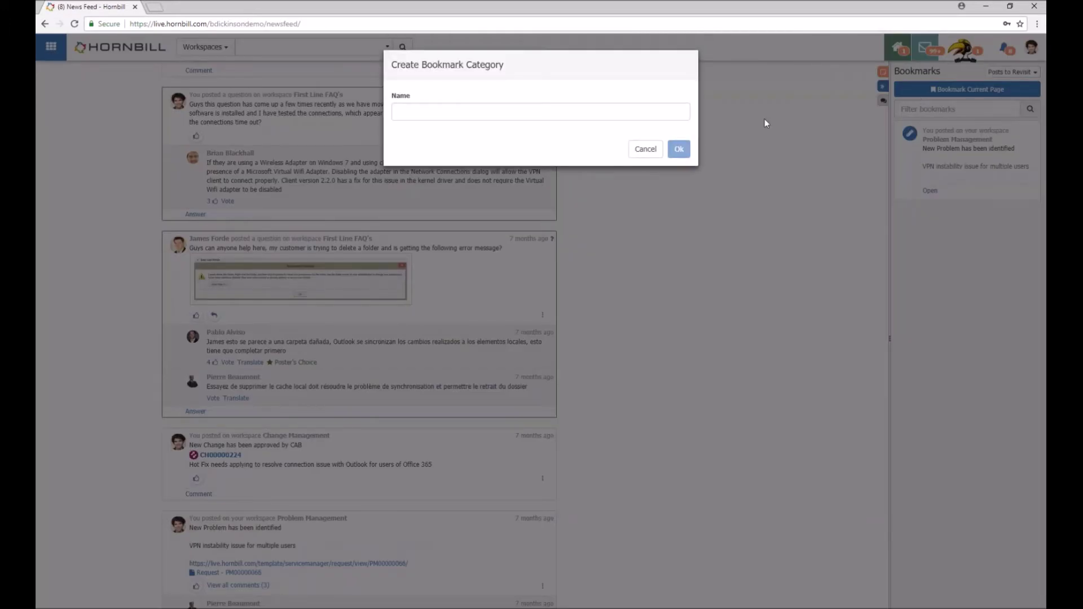
left_click(653, 114)
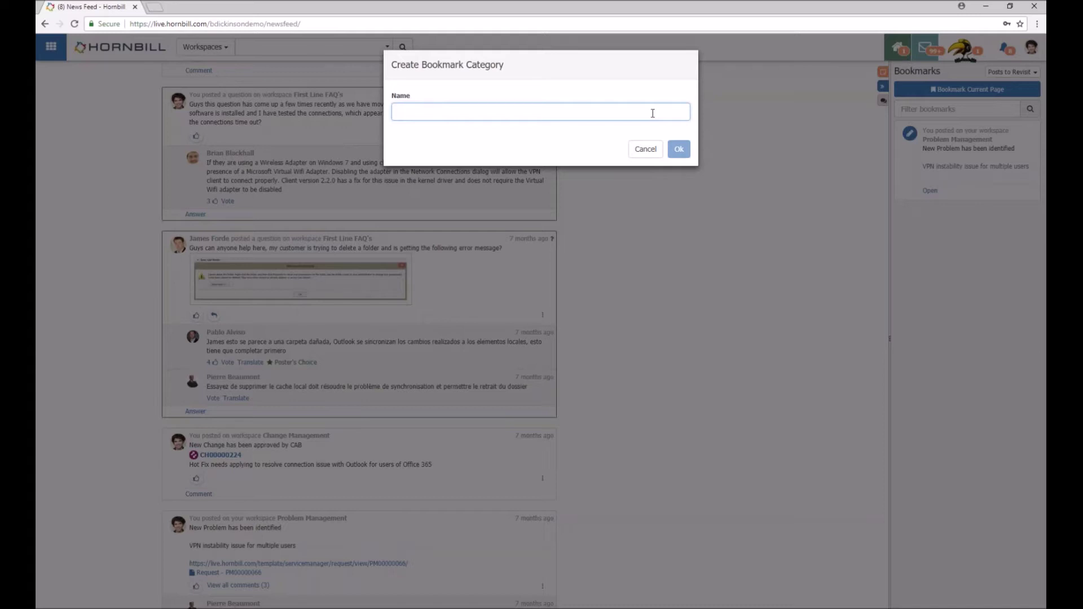
type("U")
key("BackSpace")
type("Really Useful ")
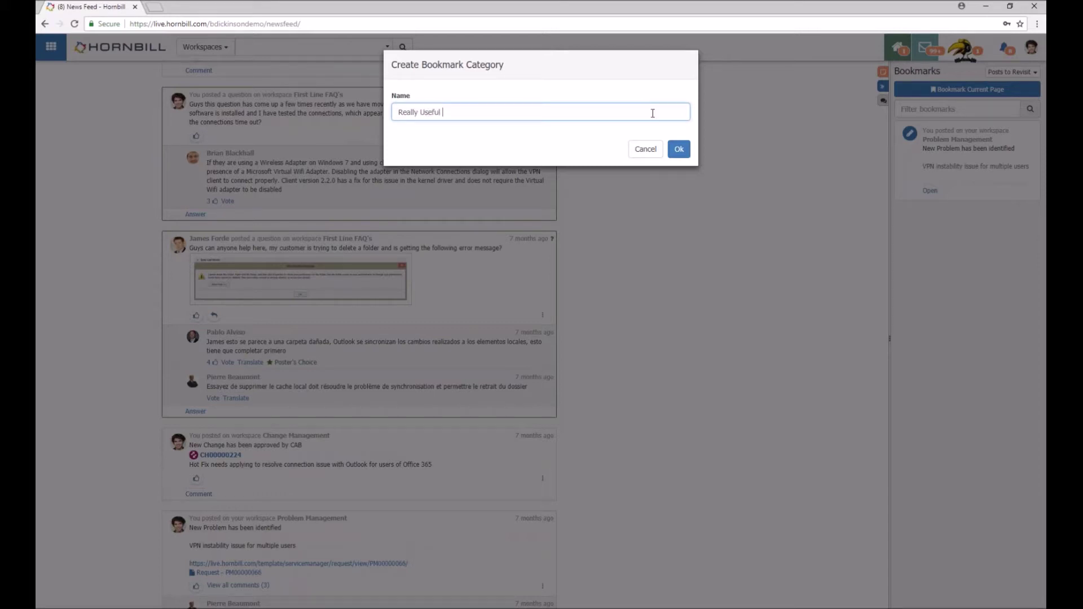
type("Info")
left_click(679, 149)
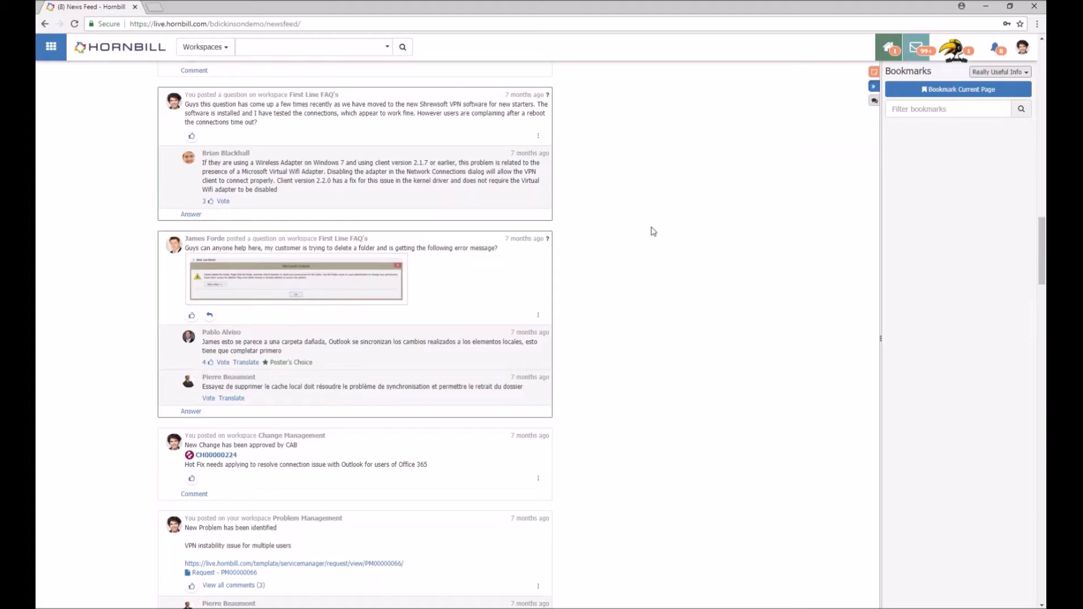
Step: Bookmark the First Line FAQ's question about the folder deletion error message under Really Useful Info
left_click(540, 320)
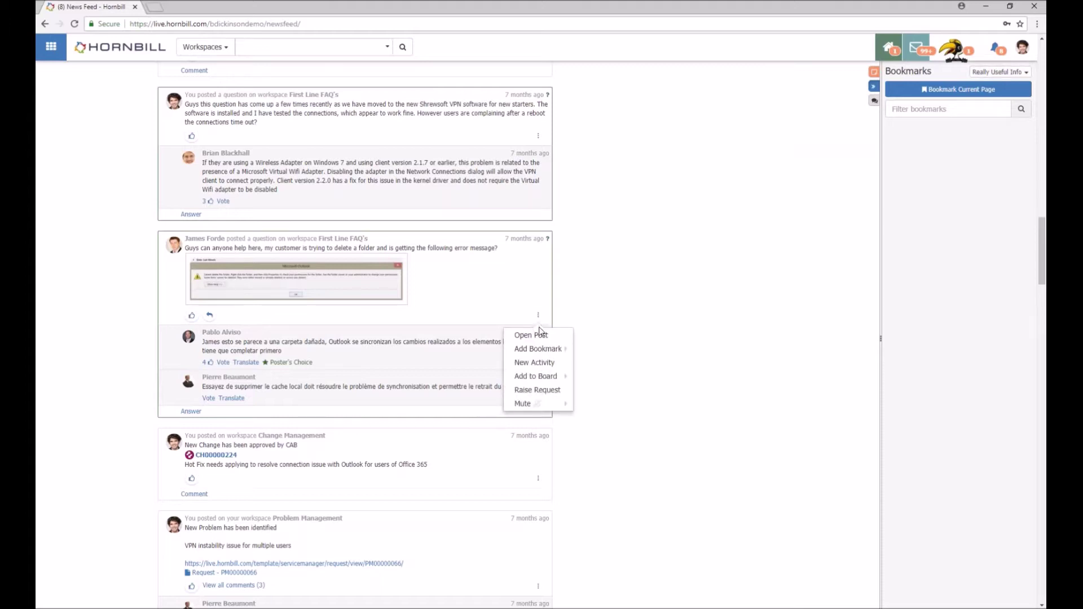
mouse_move(538, 352)
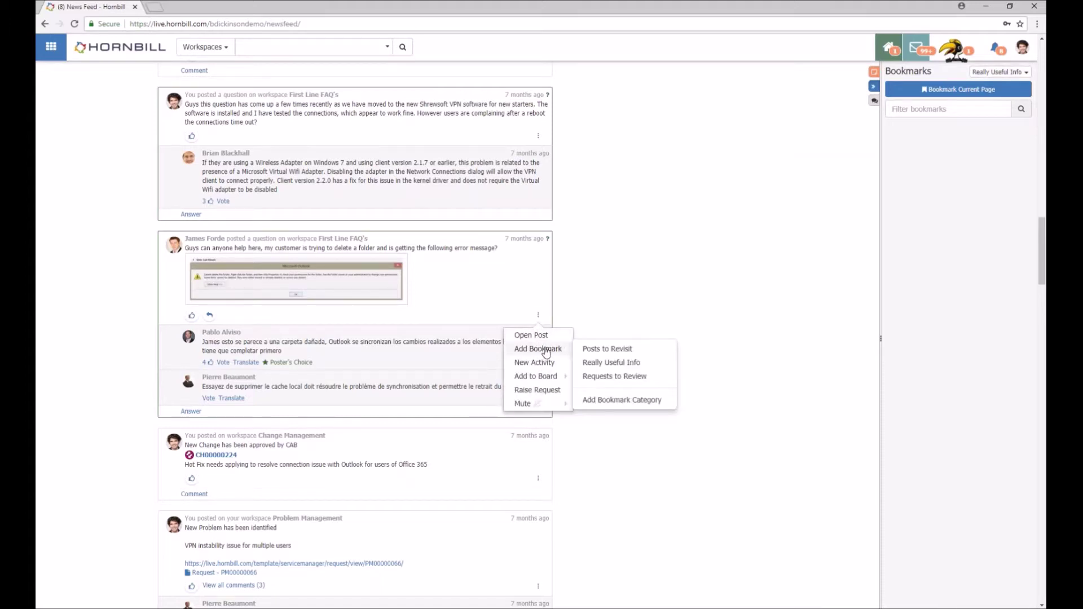
left_click(615, 368)
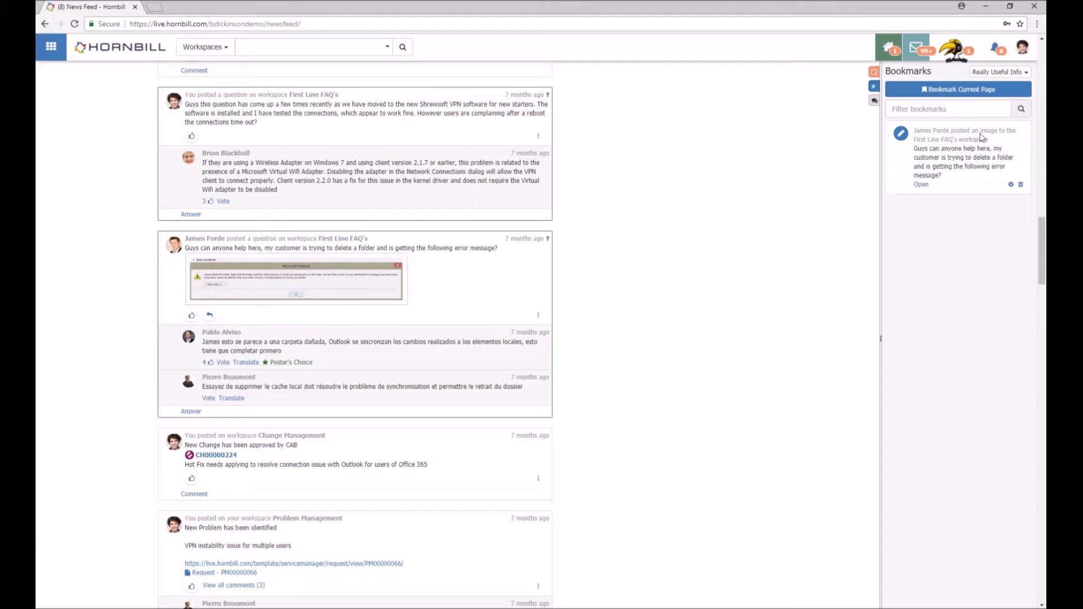
Step: Open the saved folder deletion question from the Really Useful Info bookmarks to view its post details
scroll(346, 93, "up", 1)
scroll(459, 188, "up", 15)
scroll(470, 195, "up", 2)
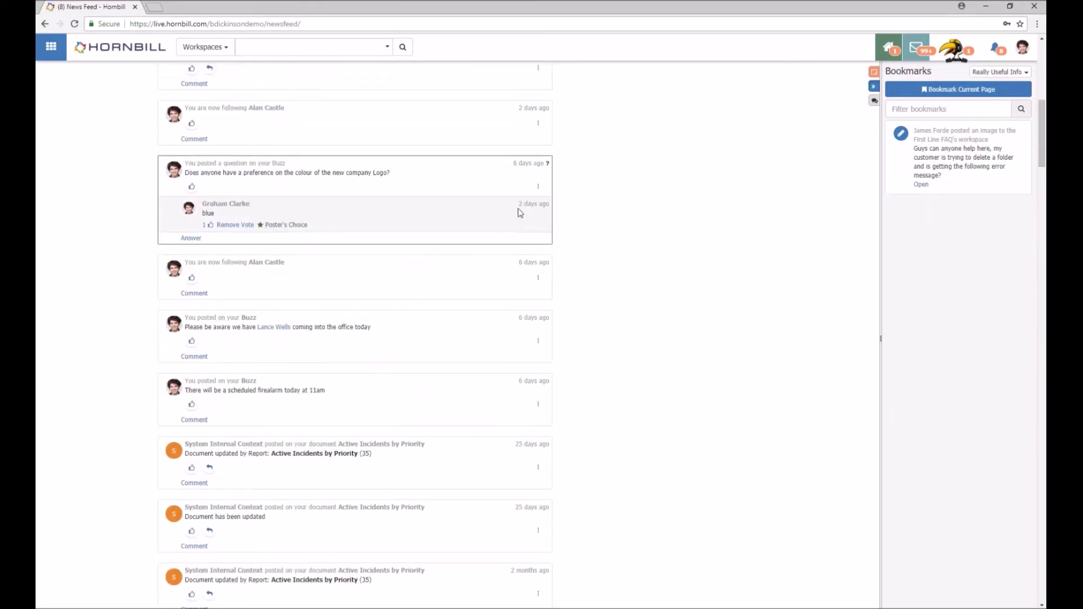
left_click(922, 185)
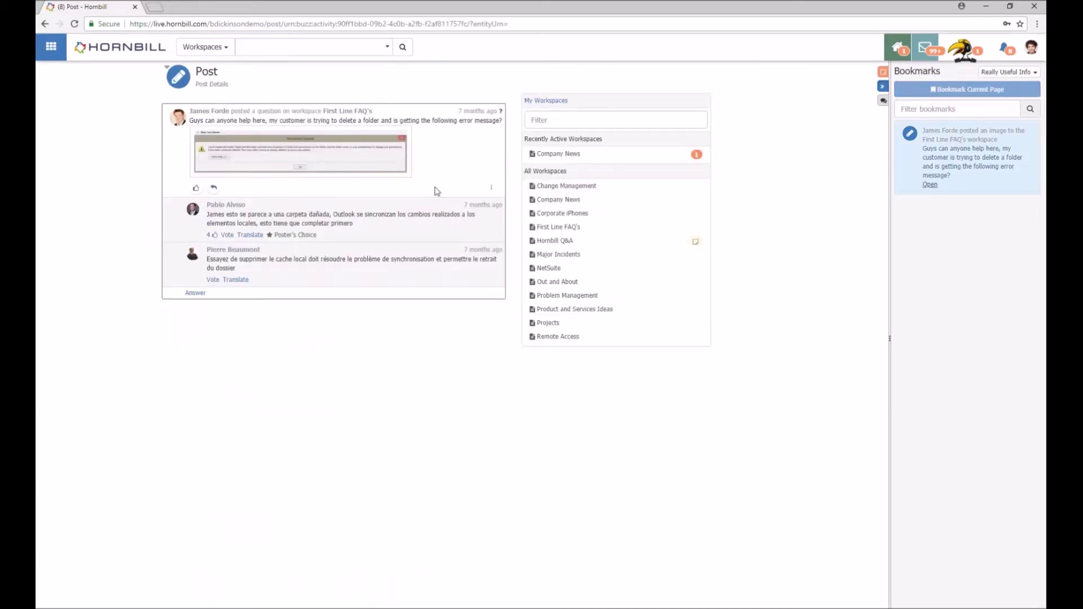
Step: Return to Hornbill Today, review the History list of recently visited items in the bookmarks, and hide the bookmarks
left_click(124, 48)
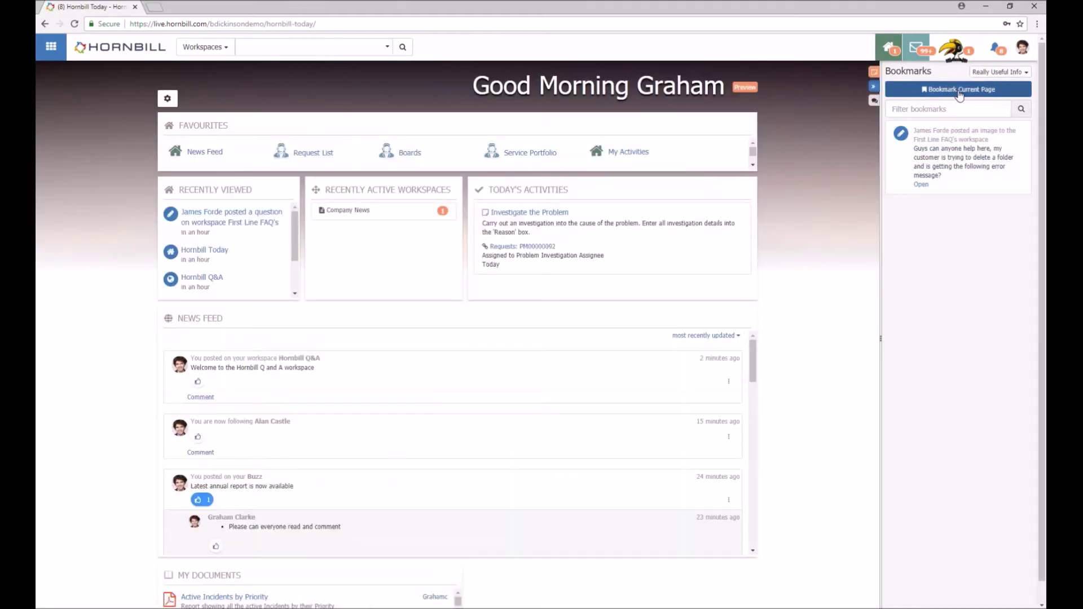
left_click(930, 116)
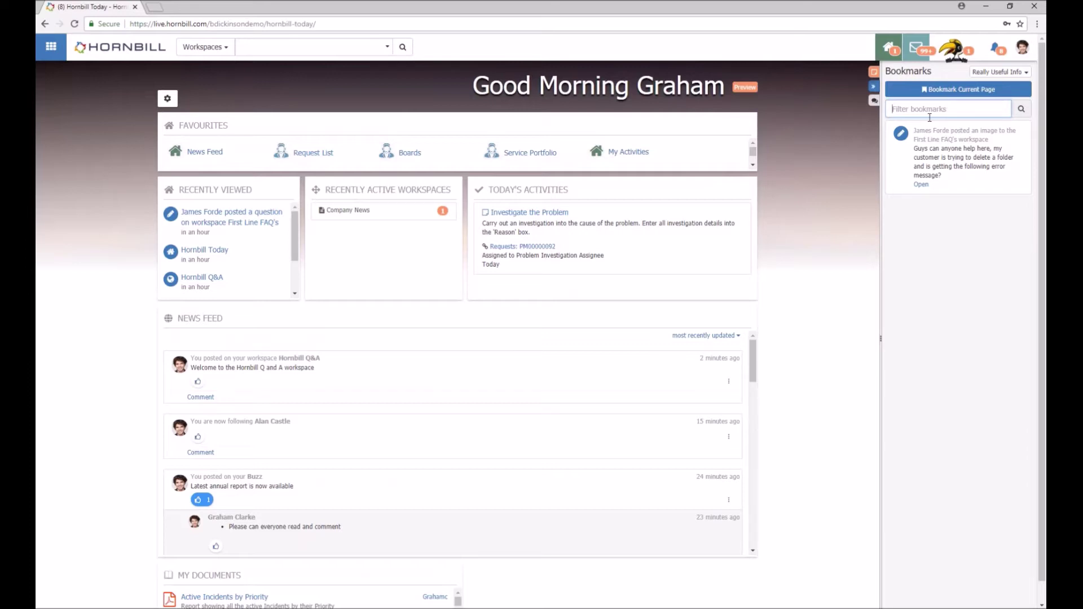
left_click(1026, 73)
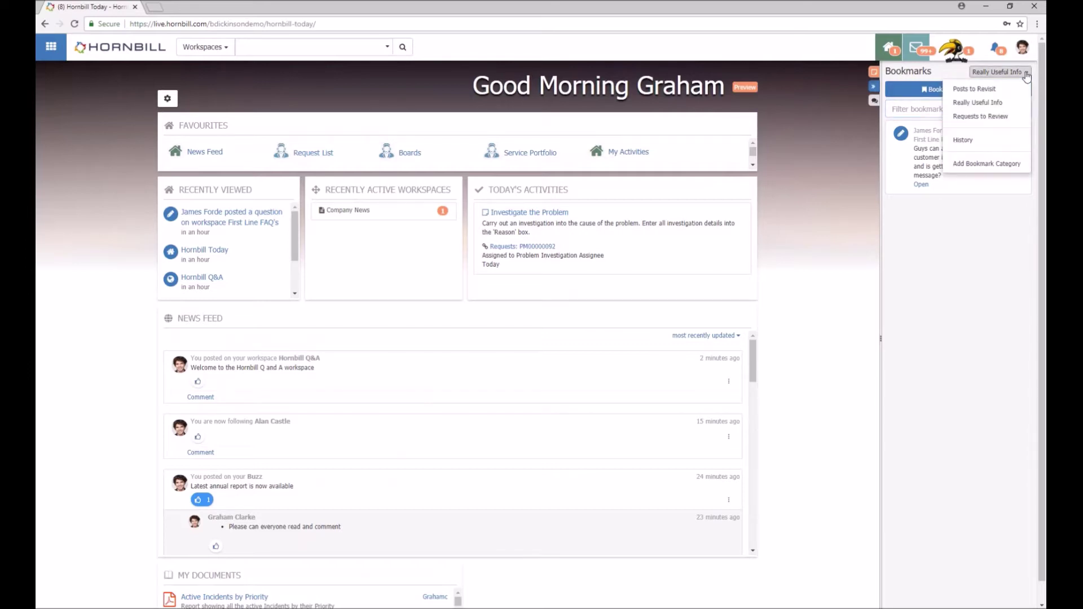
left_click(977, 141)
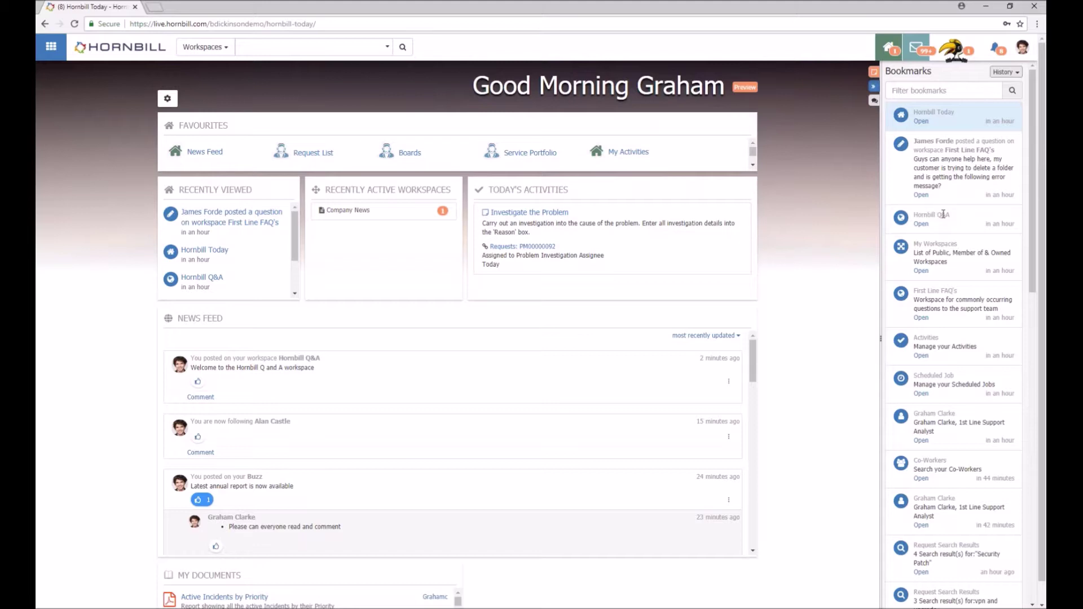
scroll(944, 214, "down", 10)
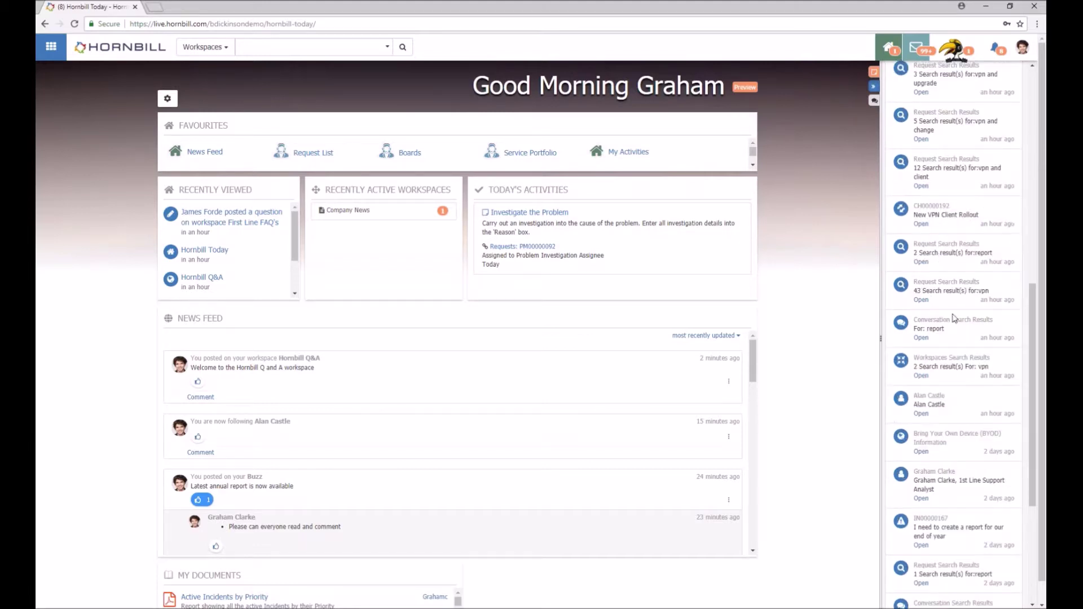
scroll(954, 328, "up", 10)
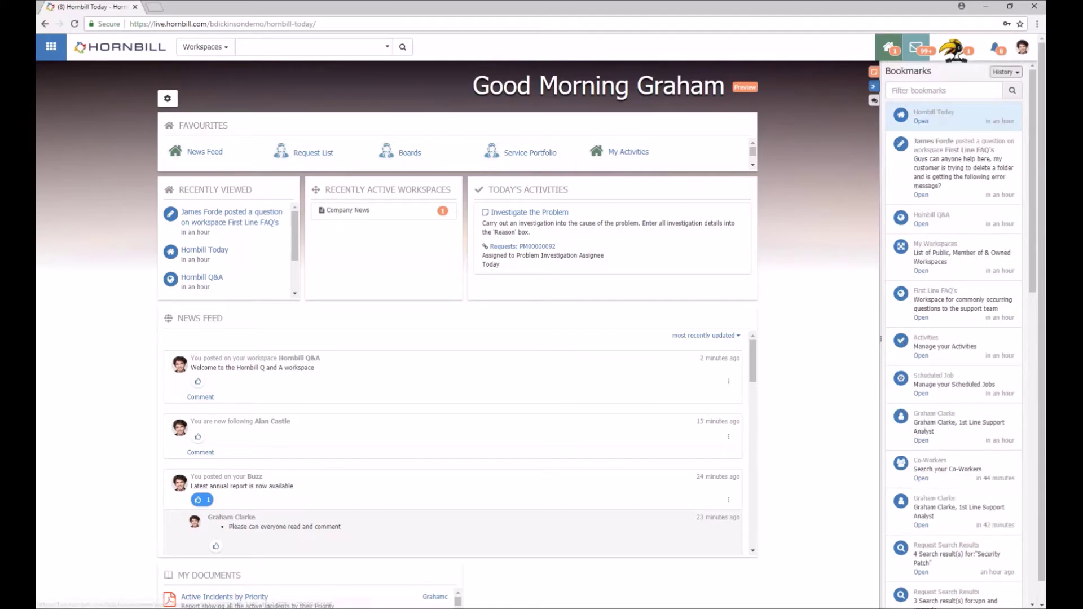
left_click(874, 86)
Step: Go to Conversations in the Home application and show the conversation list alongside the page
left_click(45, 51)
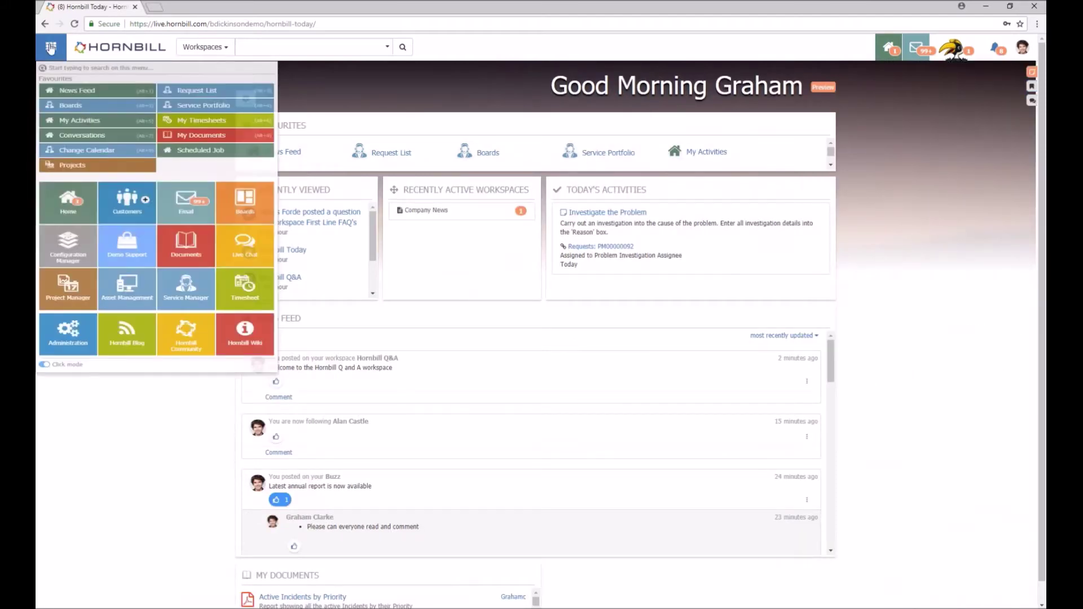
left_click(89, 216)
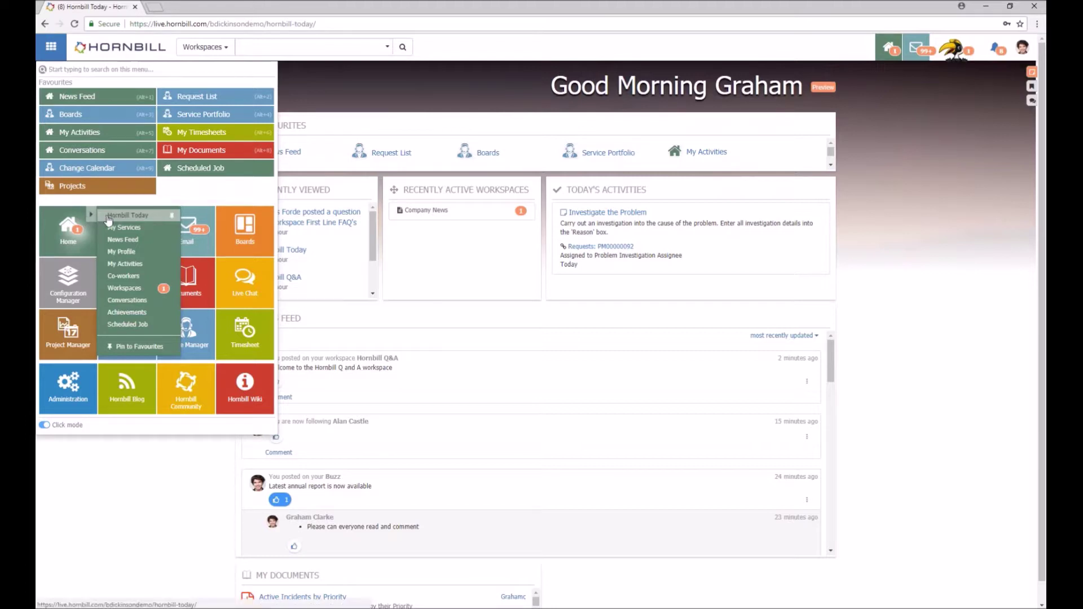
left_click(128, 304)
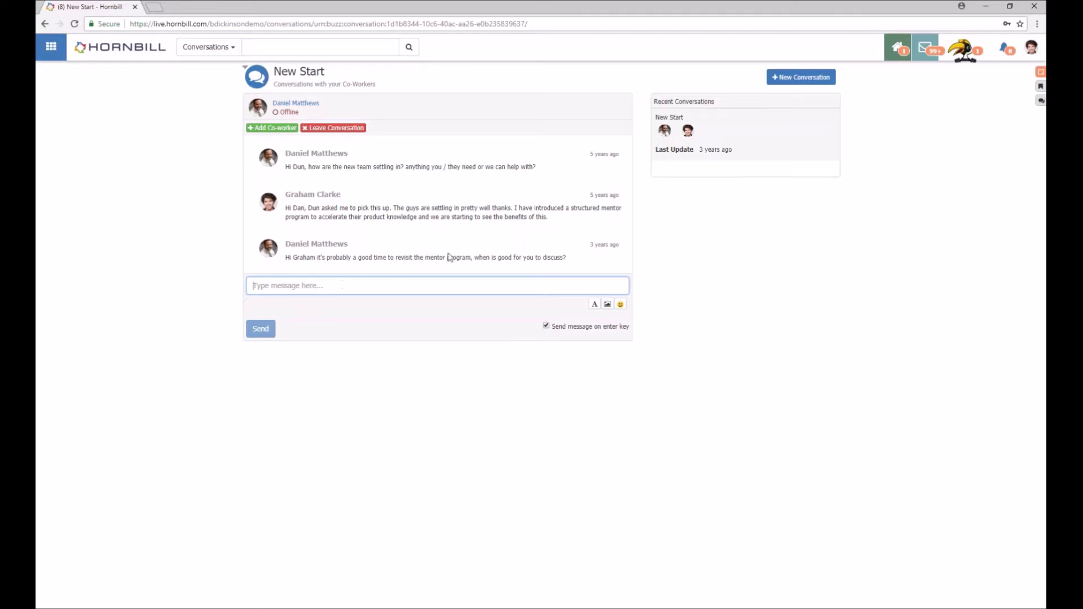
left_click(1041, 101)
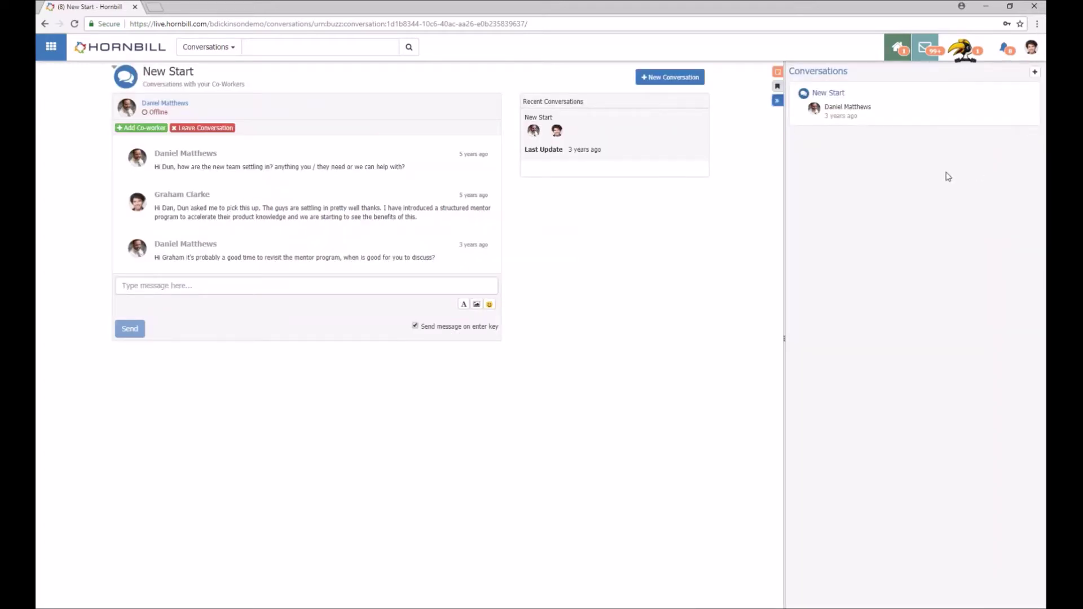
Step: Start a conversation titled "Report Required" with the co-worker found by searching "alan", and send "Please could I have the latest weekly report"
left_click(1037, 76)
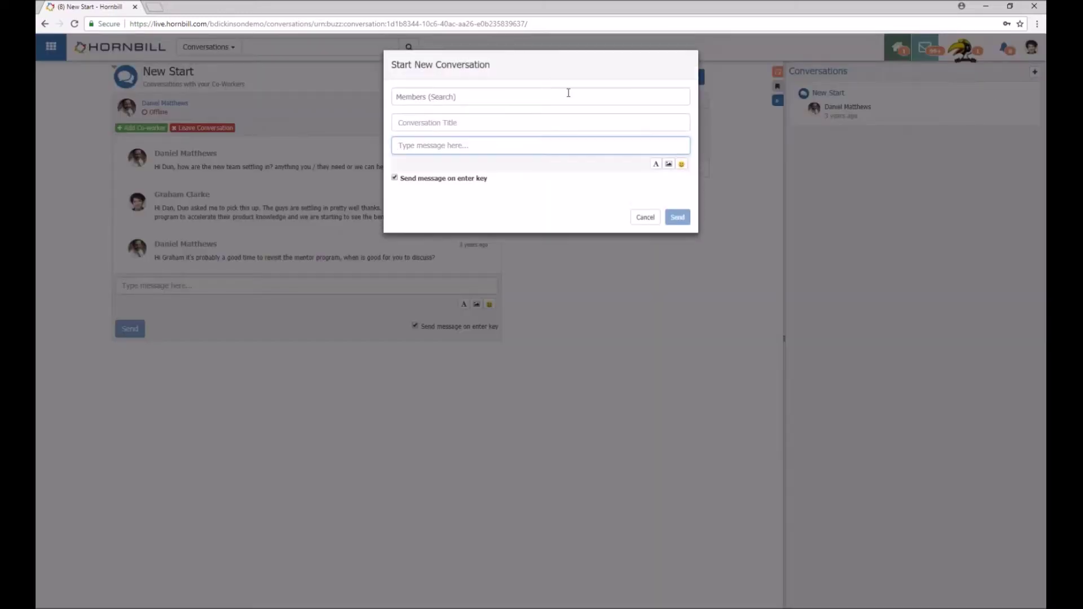
left_click(533, 124)
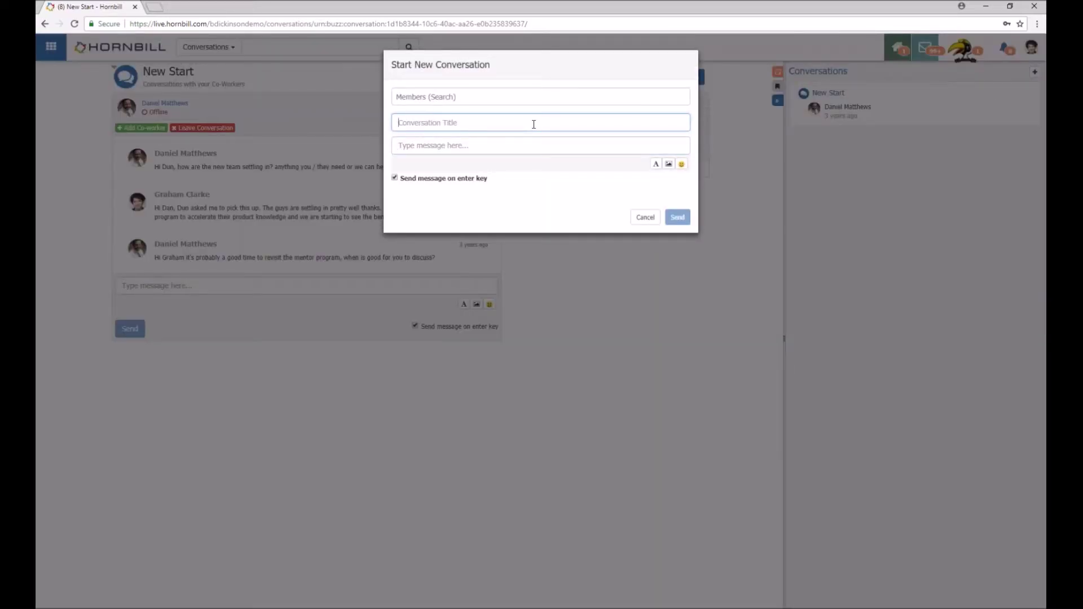
type("Report Required")
left_click(482, 95)
type("alan")
key("Return")
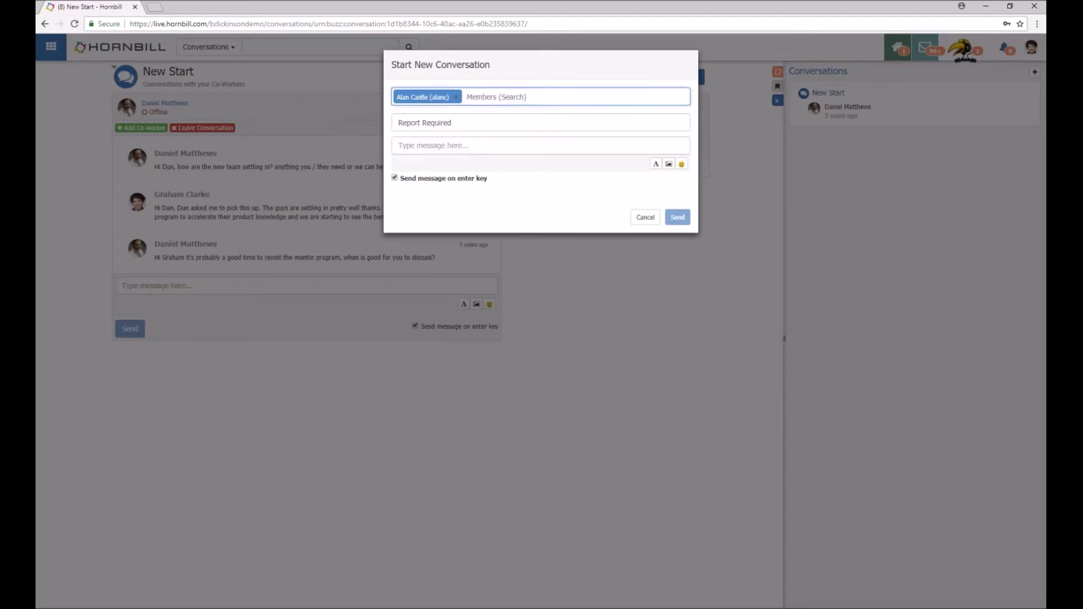
left_click(463, 152)
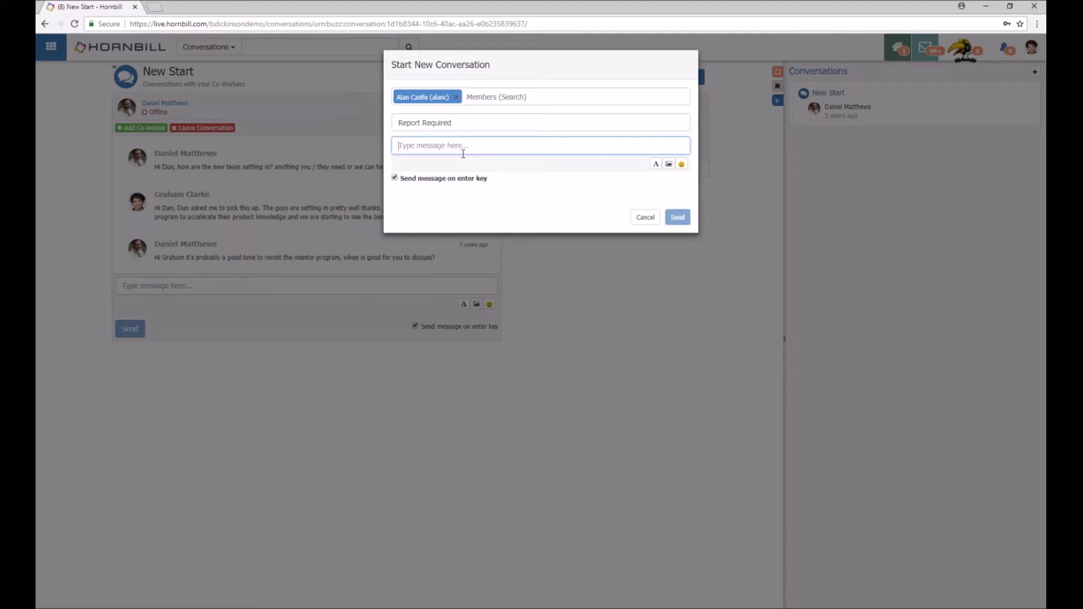
type("Please c")
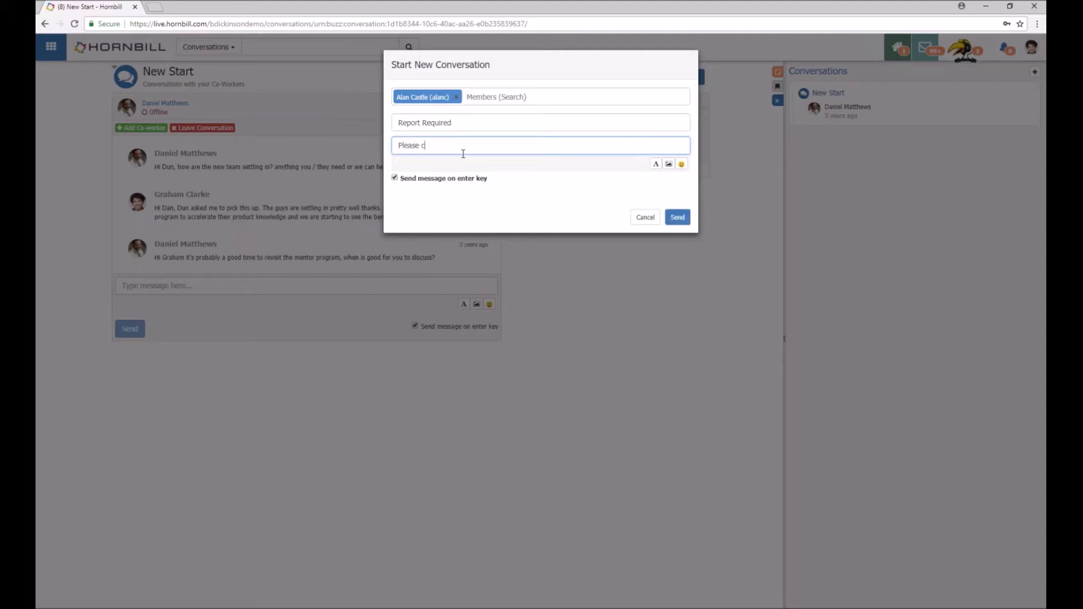
type("ould I have the latest weekly report")
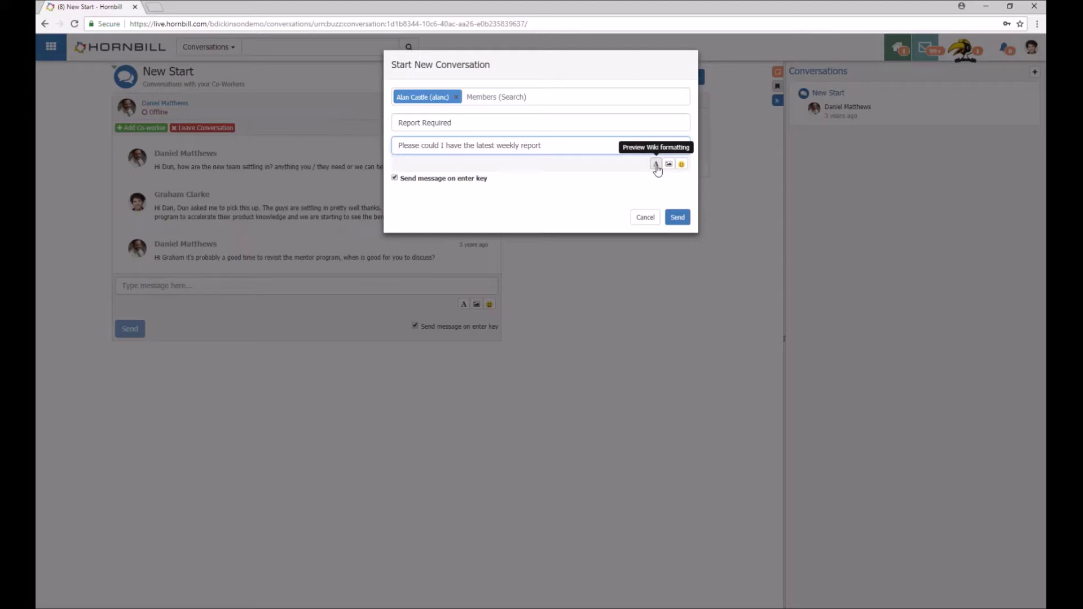
left_click(677, 219)
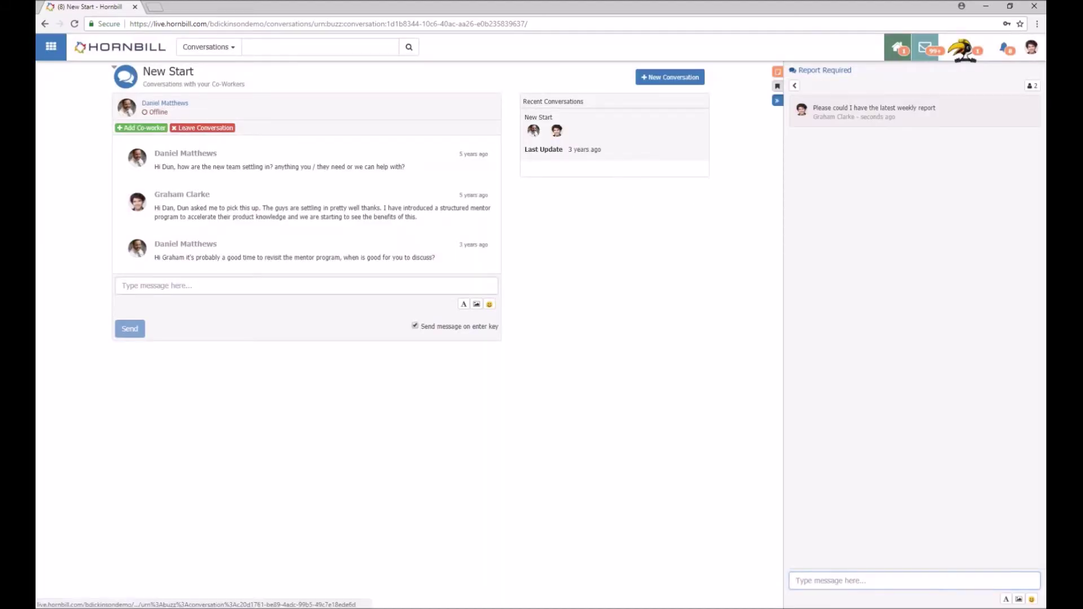
Step: Open the Report Required conversation on the main page and hide the conversations sidebar
left_click(824, 71)
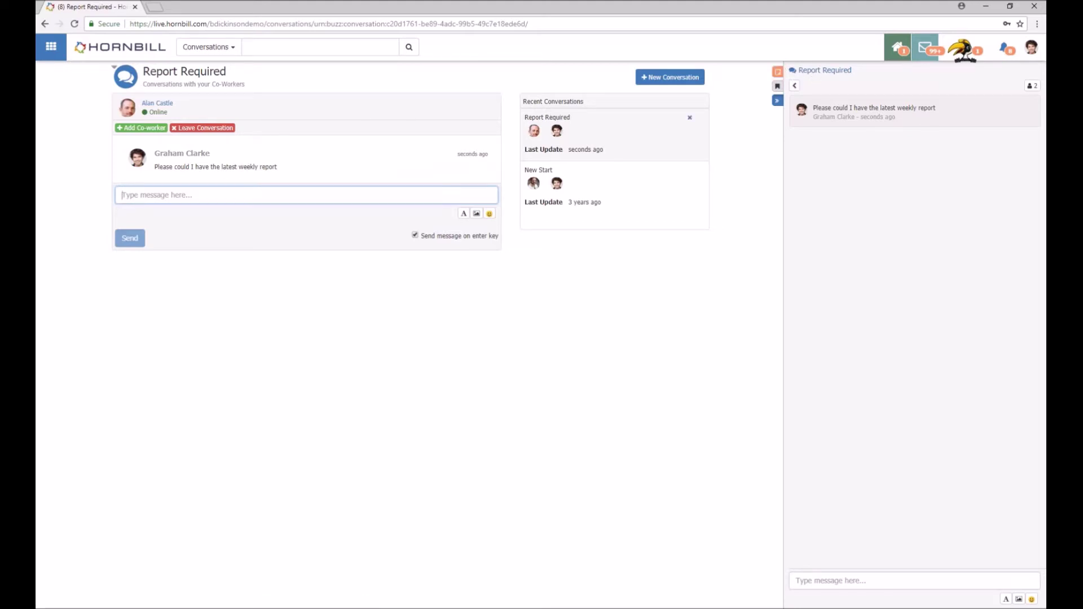
left_click(777, 101)
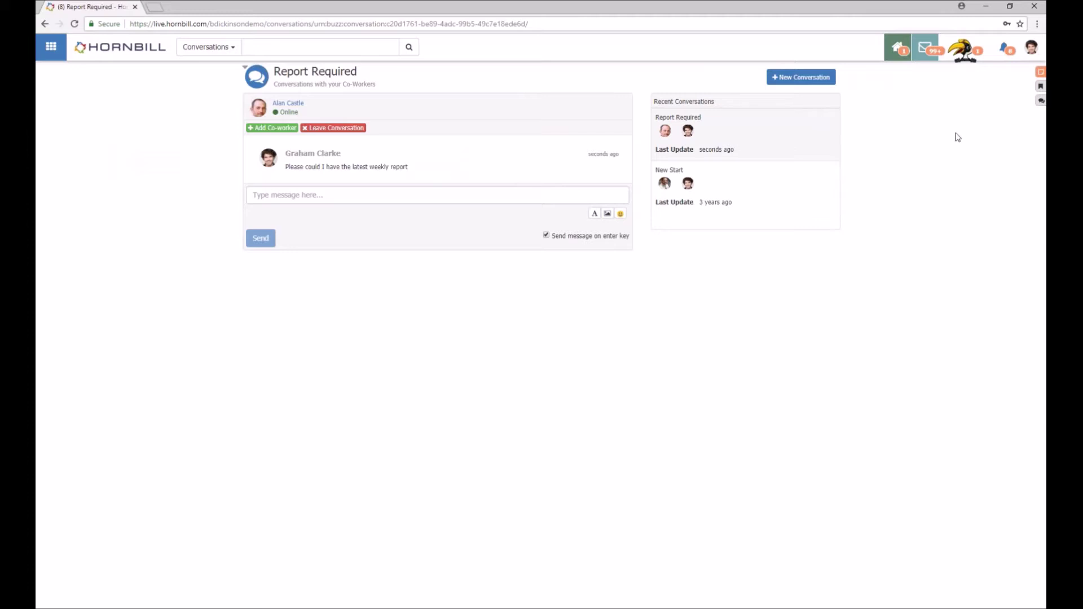
left_click(410, 199)
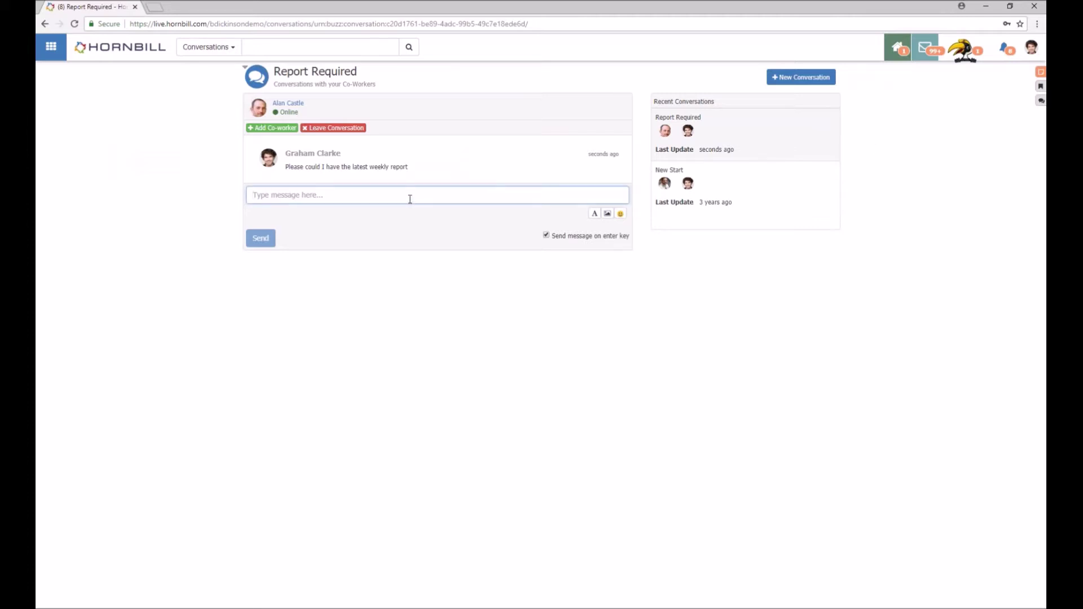
Step: Reply "no problem" to the unread Report Required conversation from the co-worker's browser window, and return to the first window
left_click(395, 603)
left_click(436, 583)
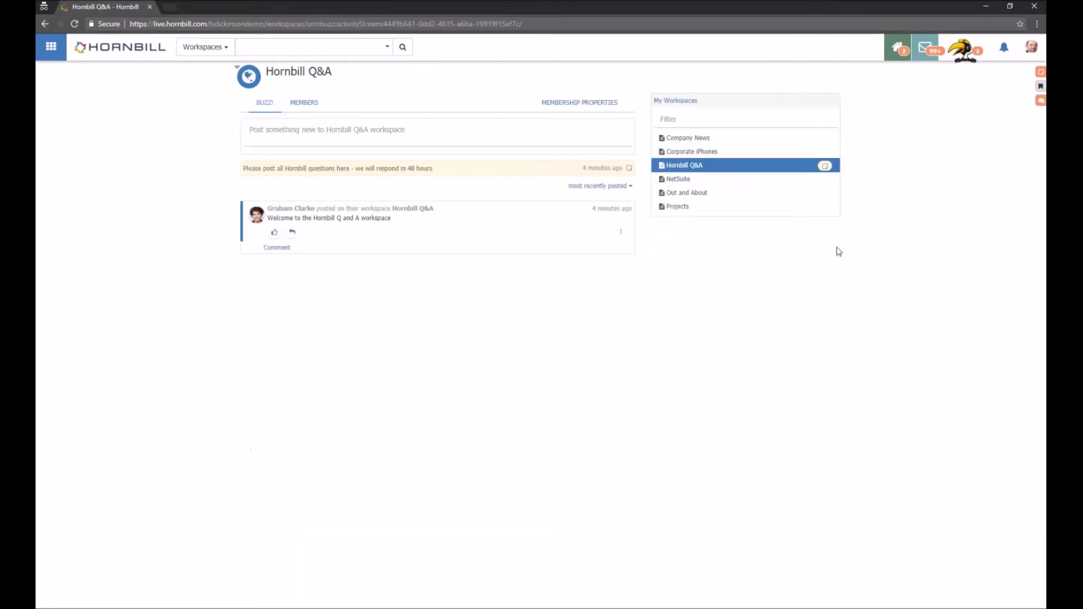
left_click(1041, 106)
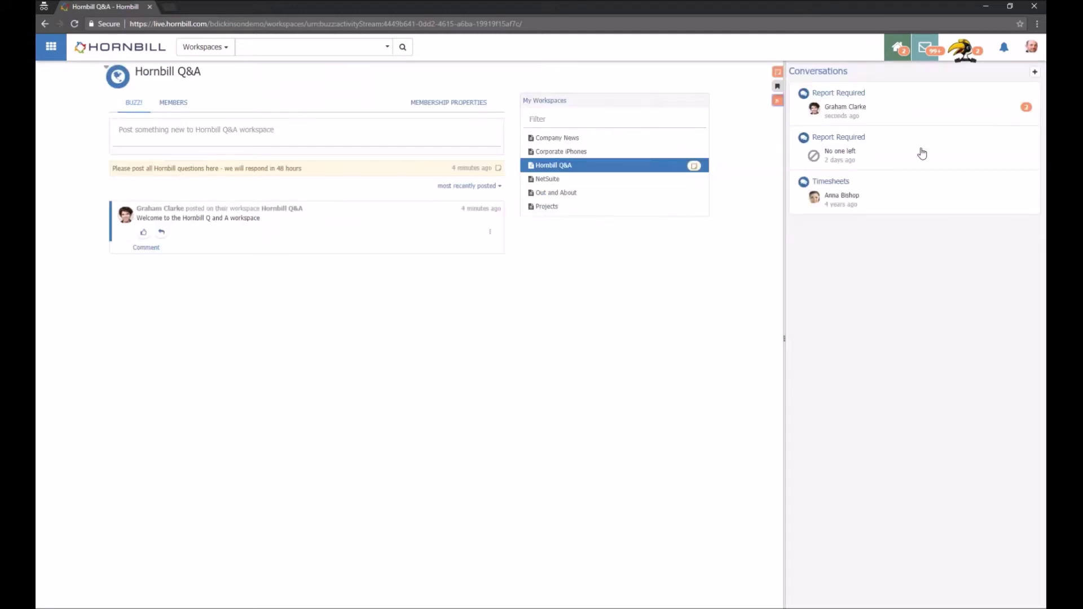
left_click(846, 97)
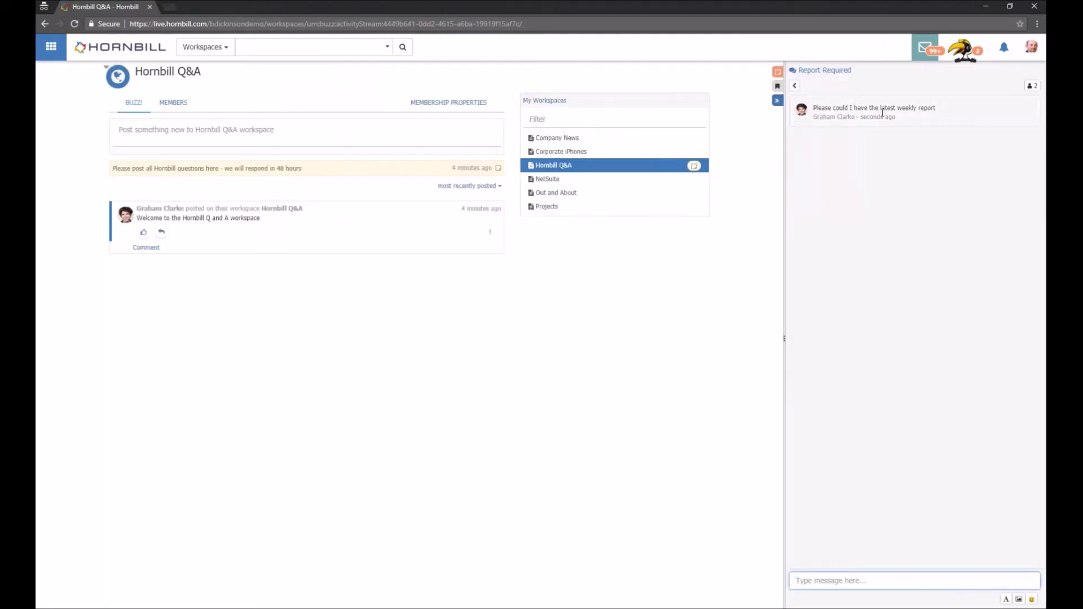
type("no problem")
key("Return")
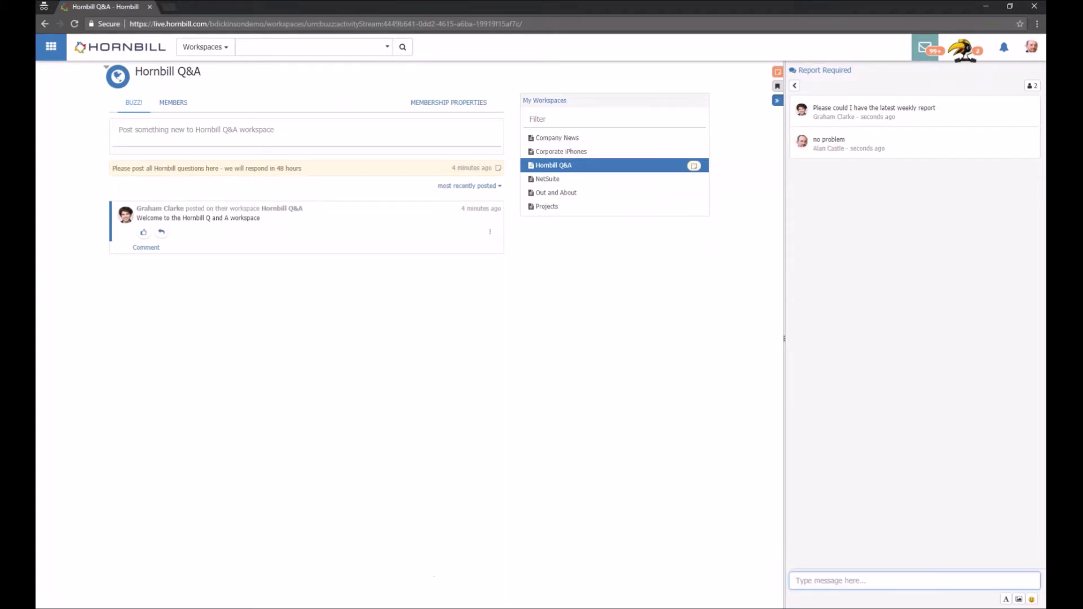
mouse_move(384, 608)
left_click(324, 591)
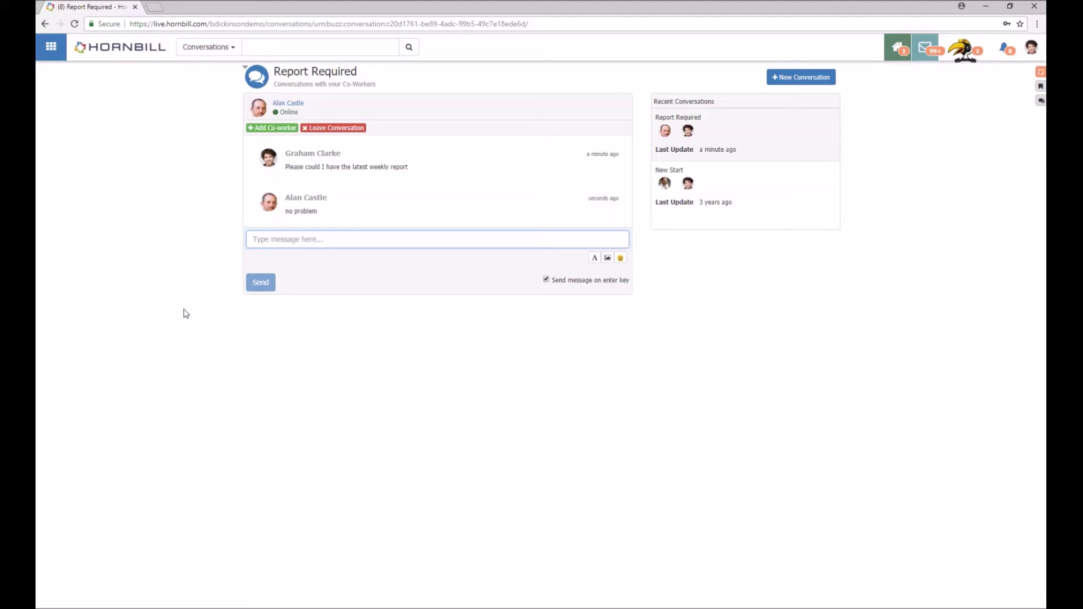
Step: Go to Achievements in the Home application and show the achievements of the Support Desk category
mouse_move(51, 47)
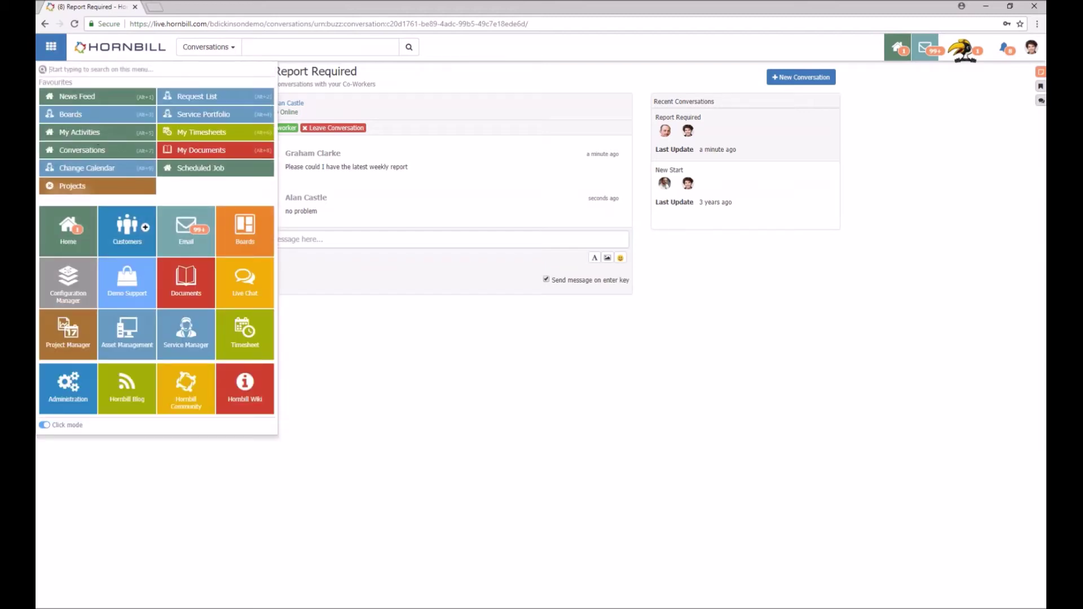
mouse_move(89, 220)
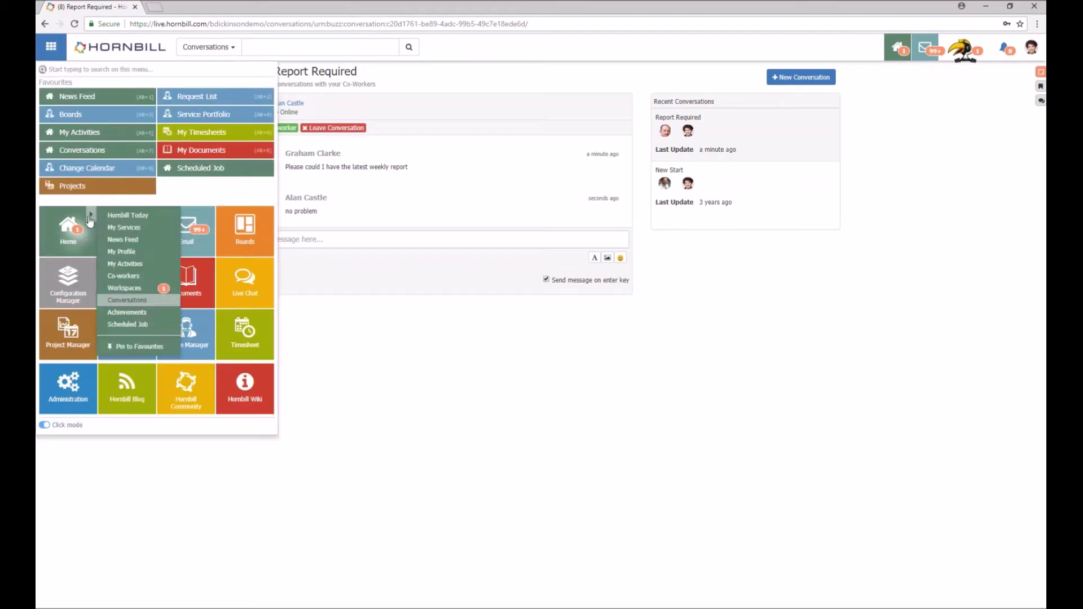
left_click(127, 312)
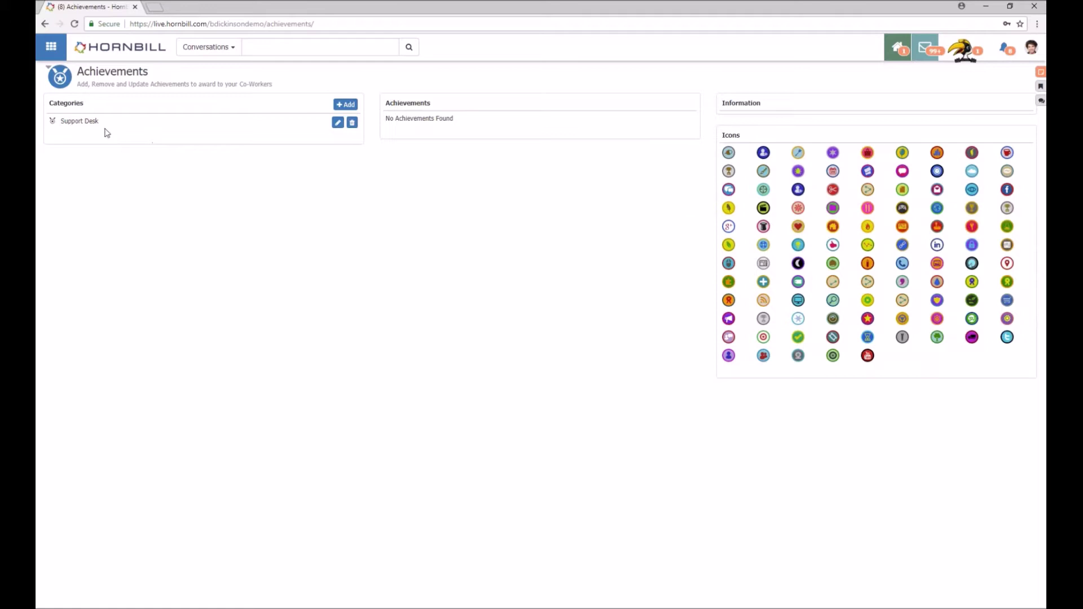
left_click(90, 121)
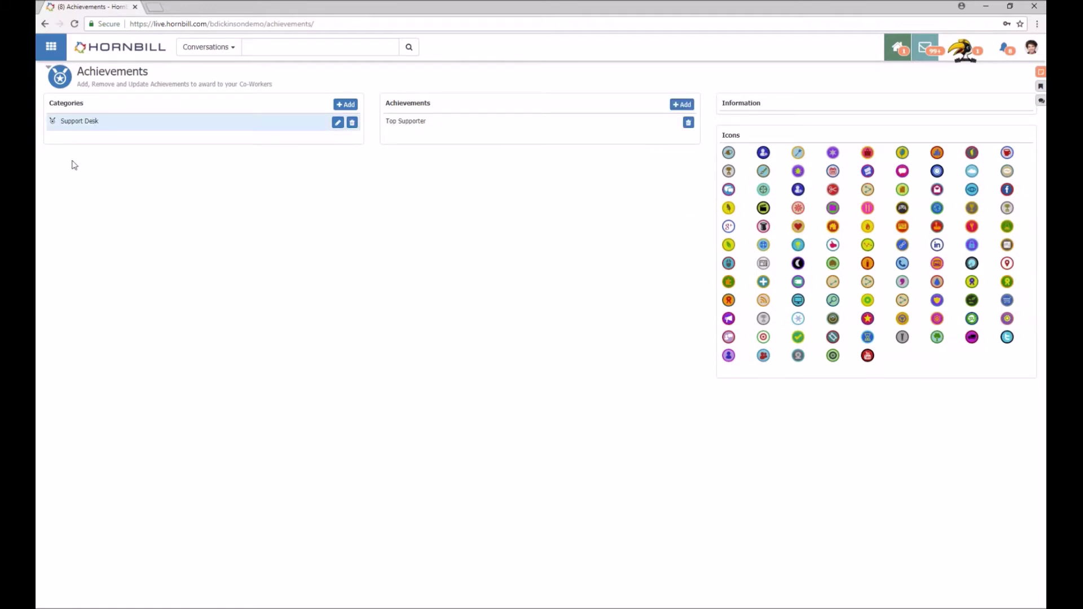
Step: Create a Support Desk achievement titled "Top Resolver this week" with the reason "For the agent who has resolved the most incidents this week"
left_click(683, 105)
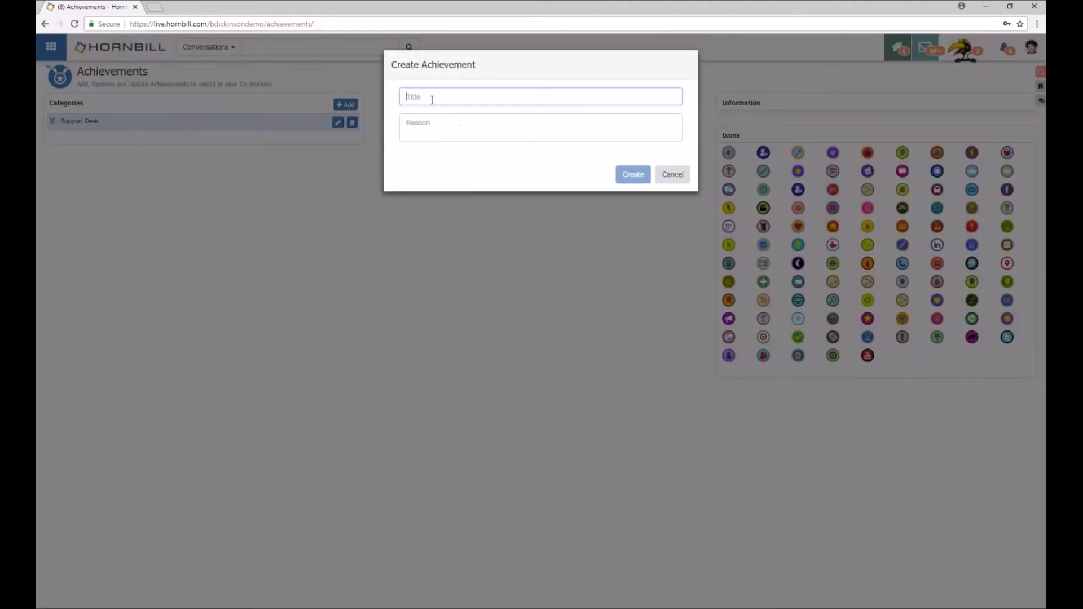
type("Top Resolver f")
type("his week")
left_click(550, 125)
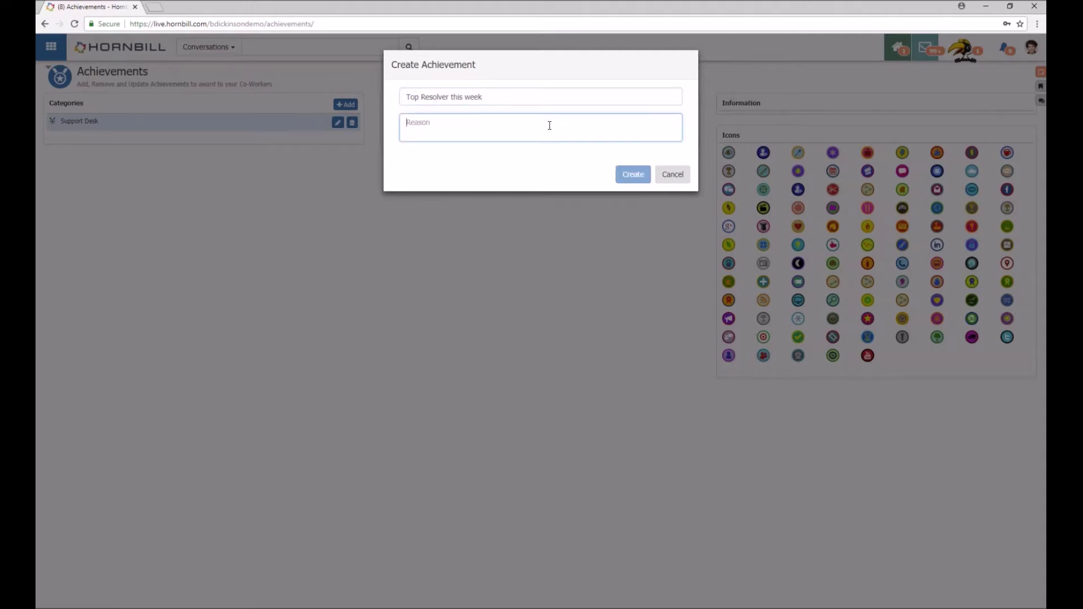
type("For th")
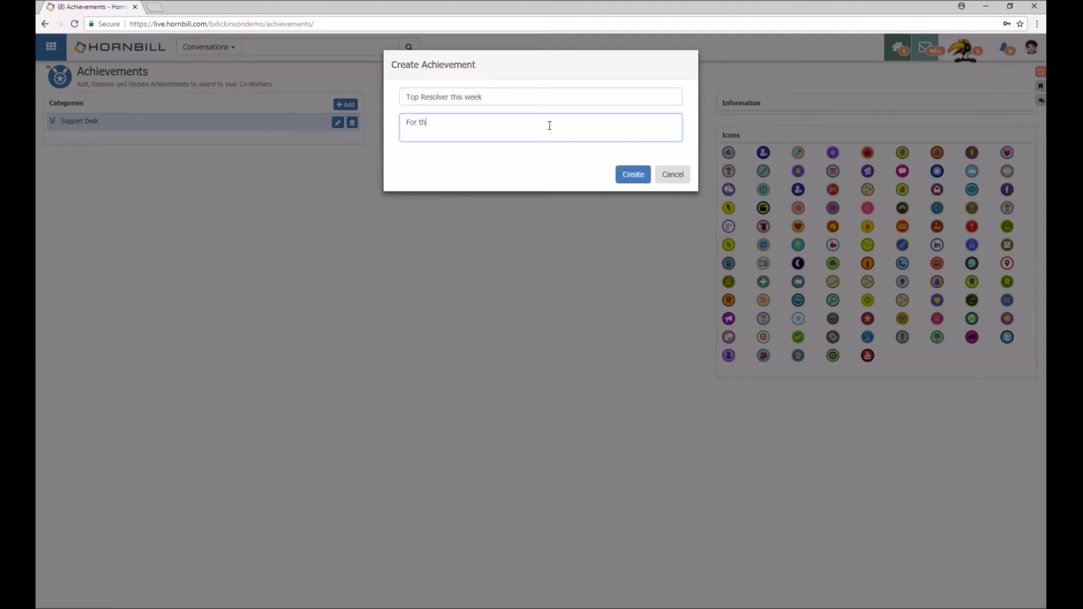
type("e a")
type("nt who has resolved the most incidents this week")
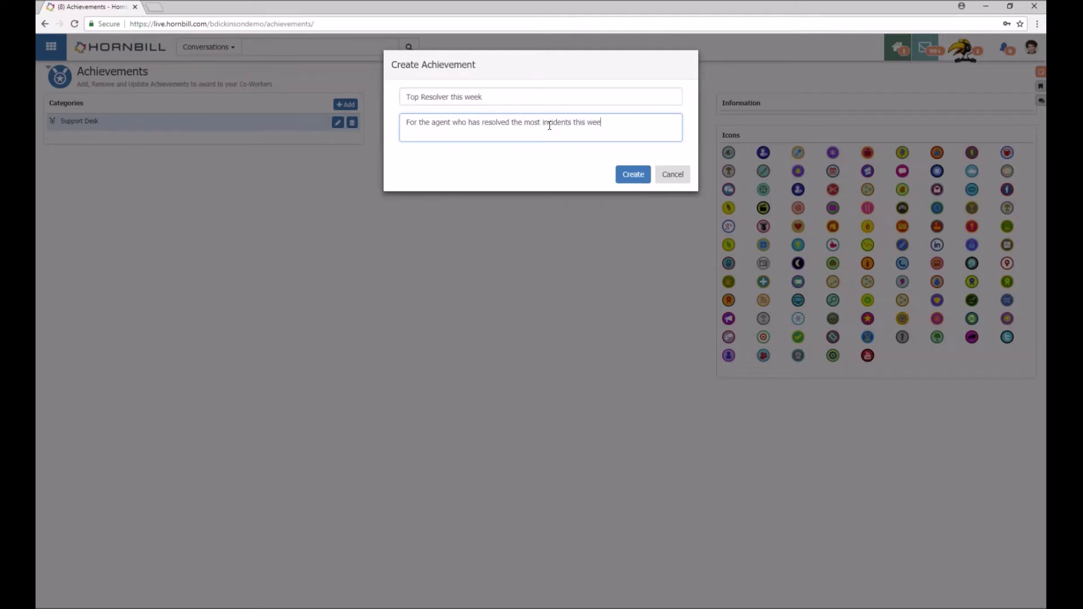
left_click(647, 172)
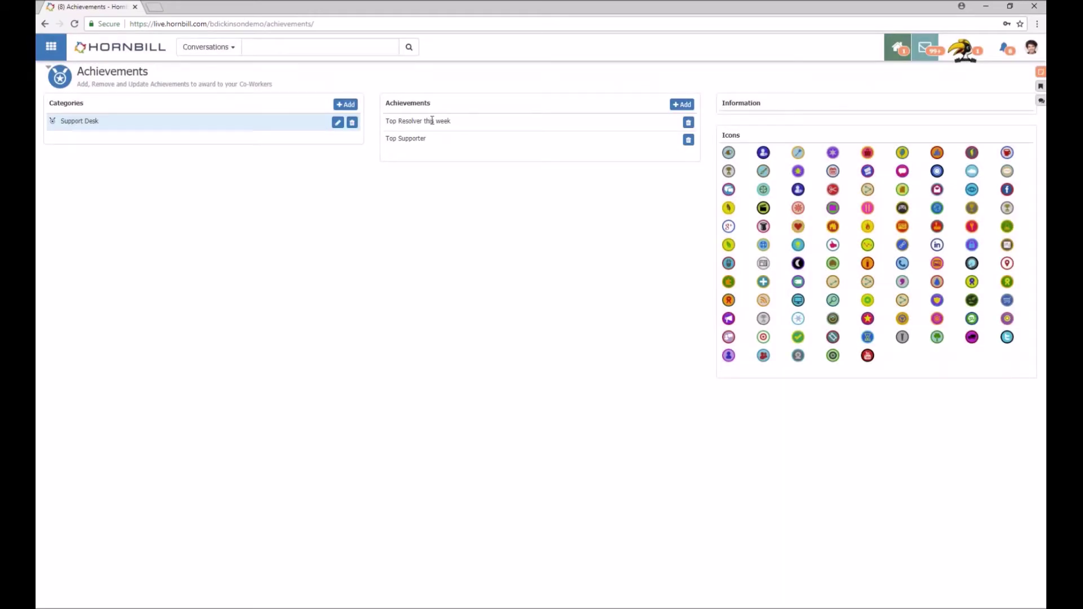
Step: Assign the green check mark icon to the "Top Resolver this week" achievement and save it
left_click(433, 121)
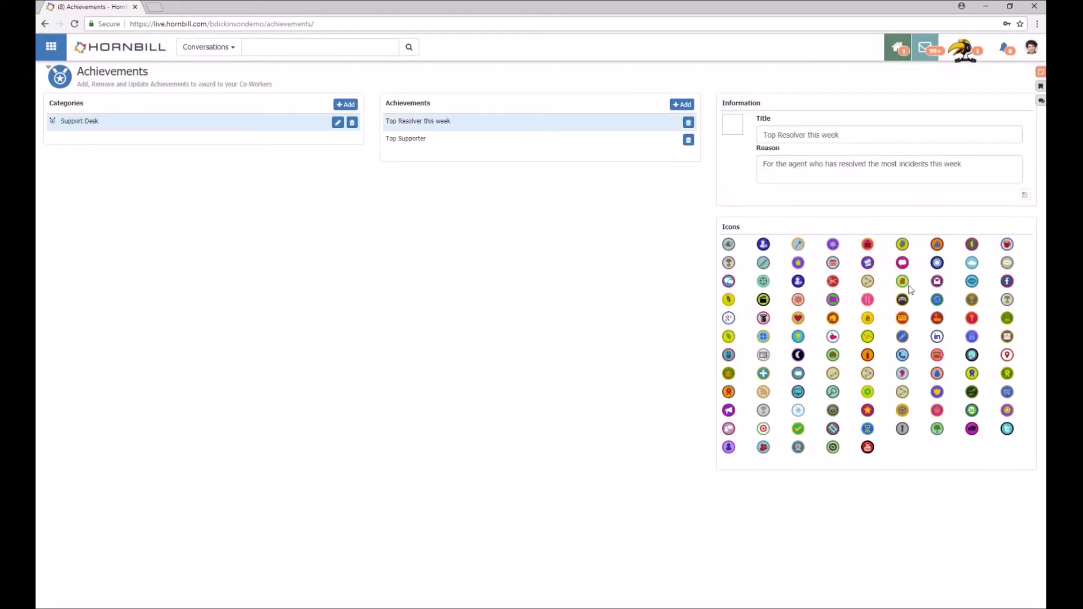
left_click(798, 429)
left_click(1023, 196)
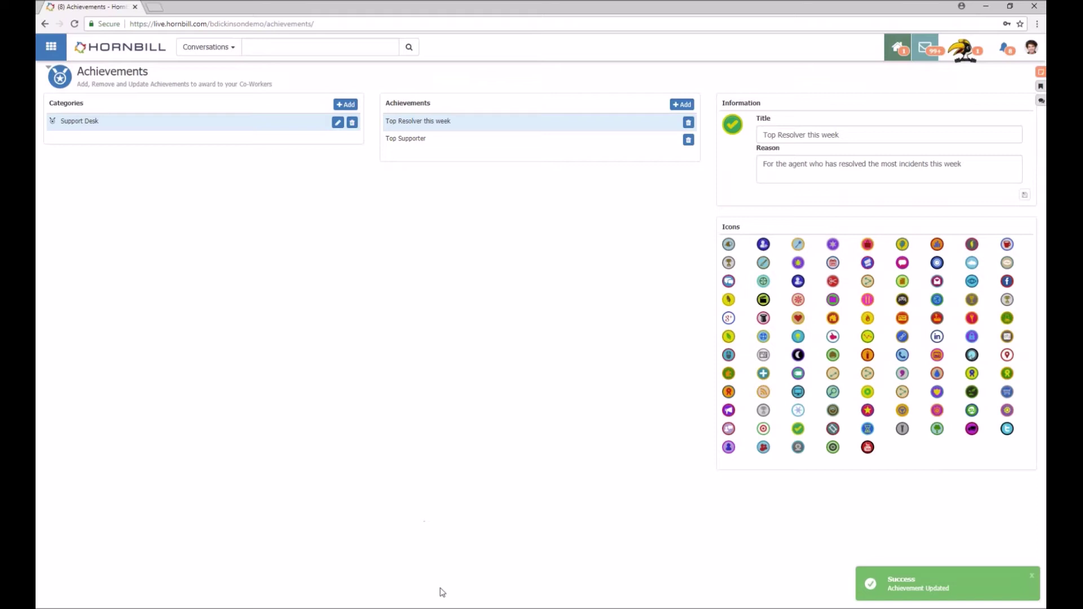
mouse_move(404, 591)
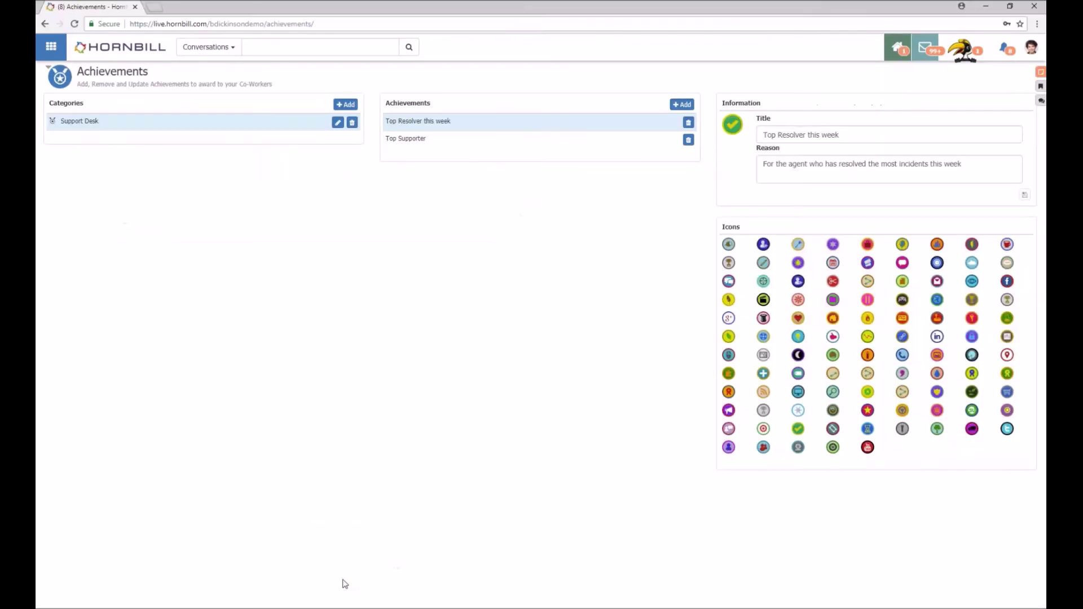
Step: From the Co-workers list, award the Support Desk achievement "Top Resolver this week" to the online co-worker listed second
left_click(57, 47)
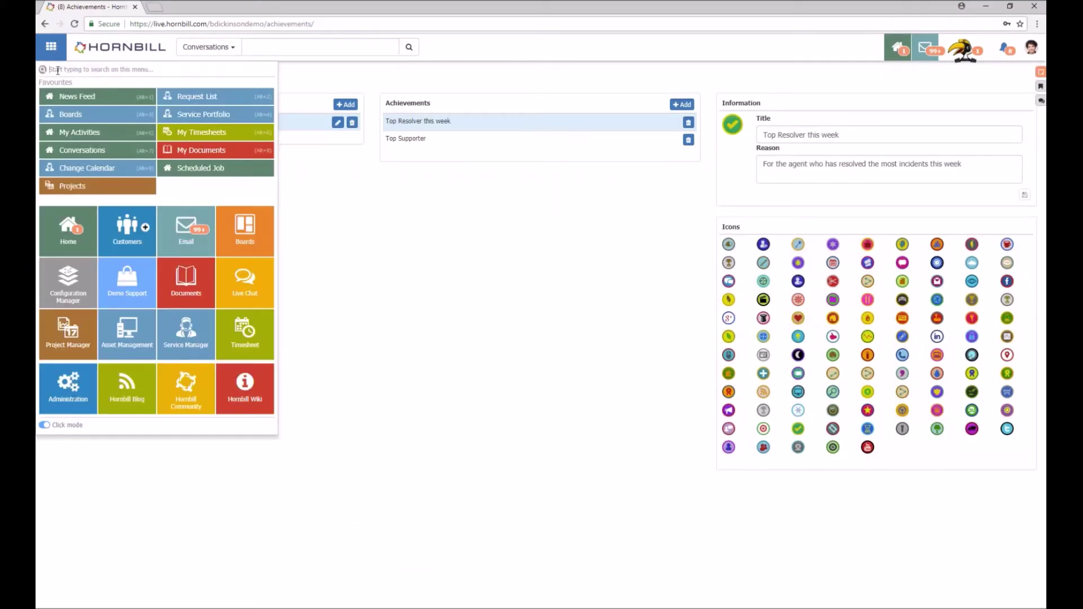
mouse_move(93, 223)
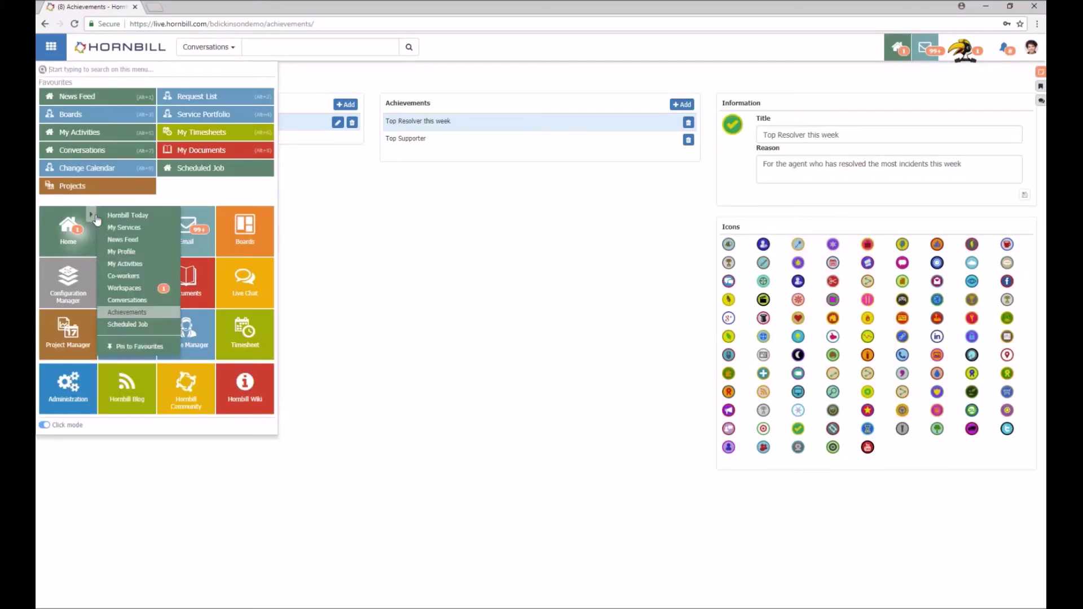
left_click(125, 276)
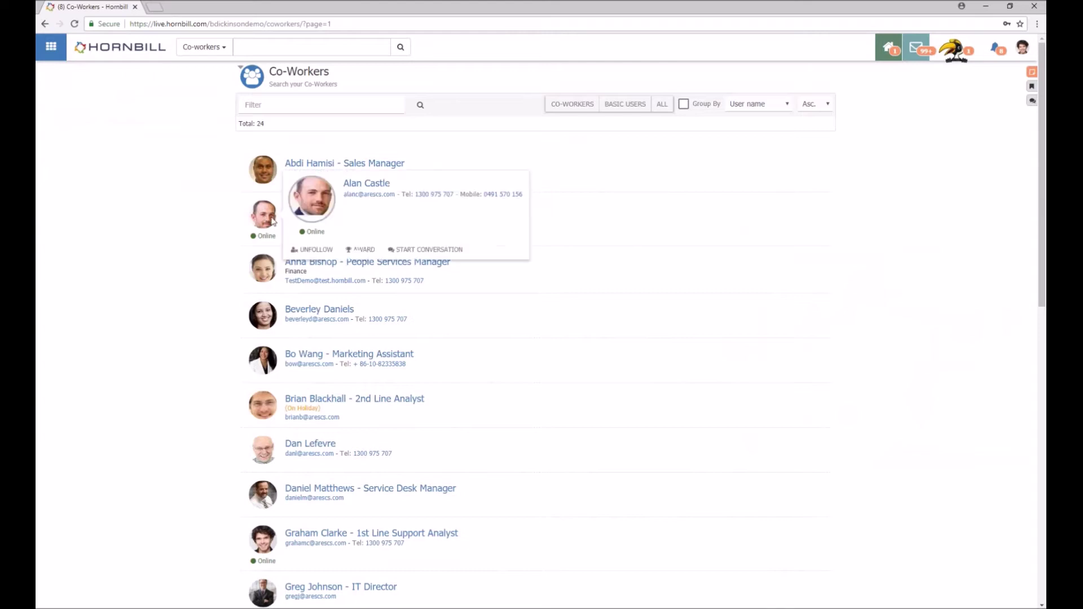
mouse_move(275, 215)
left_click(355, 249)
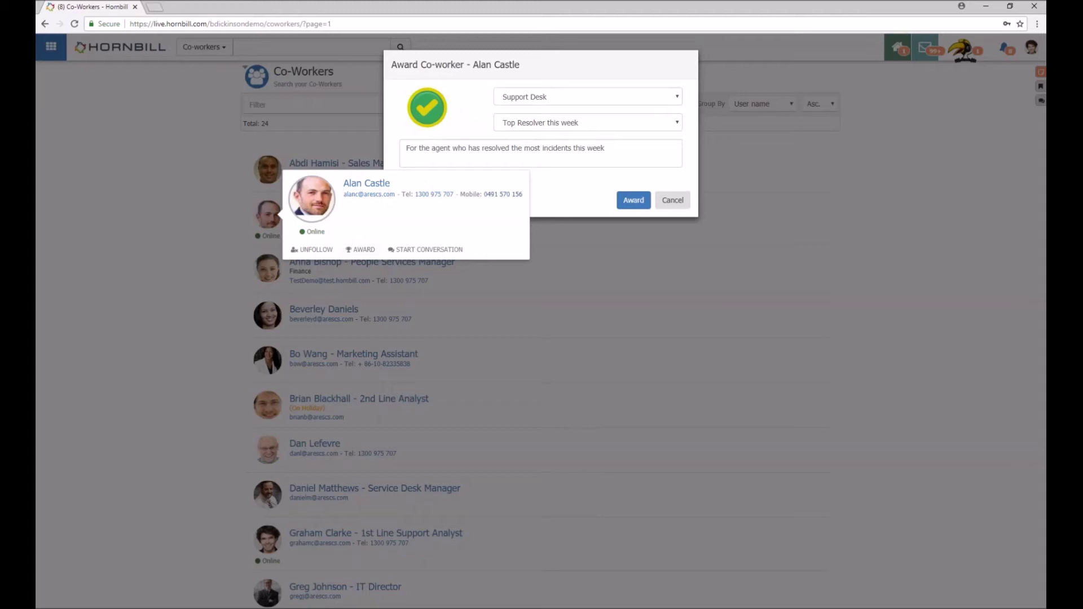
left_click(586, 98)
left_click(567, 109)
left_click(564, 124)
left_click(565, 125)
left_click(634, 200)
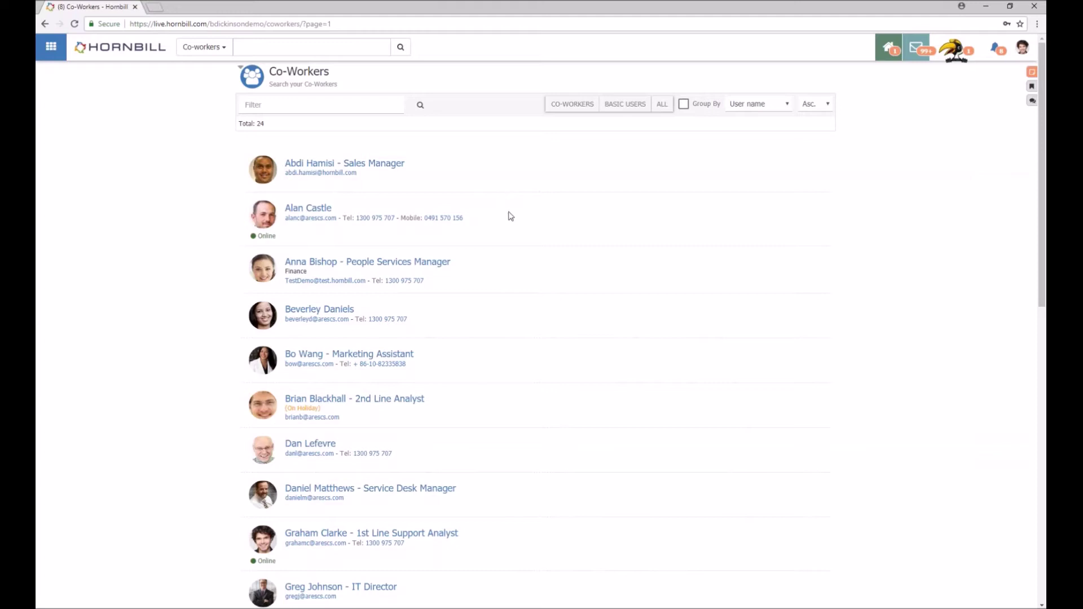
Step: Return to the Achievements page of the Home application
mouse_move(51, 48)
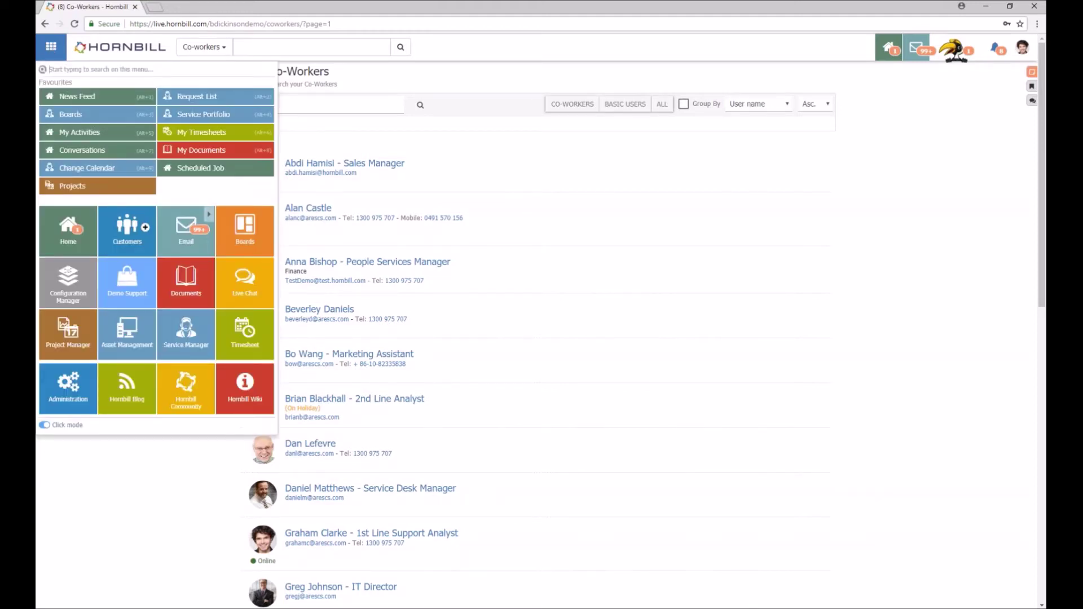
left_click(90, 215)
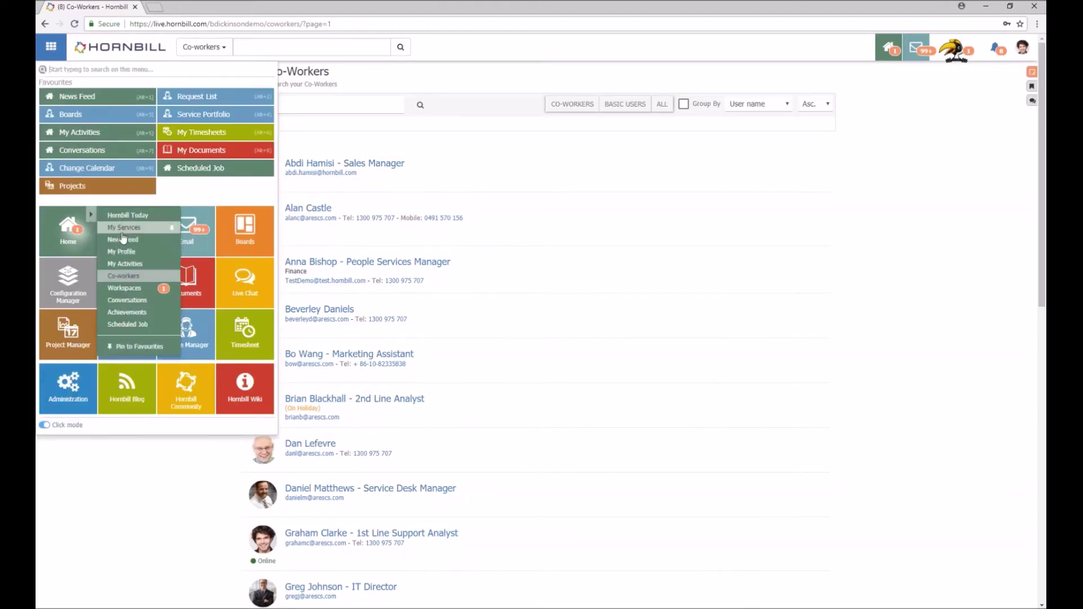
left_click(130, 315)
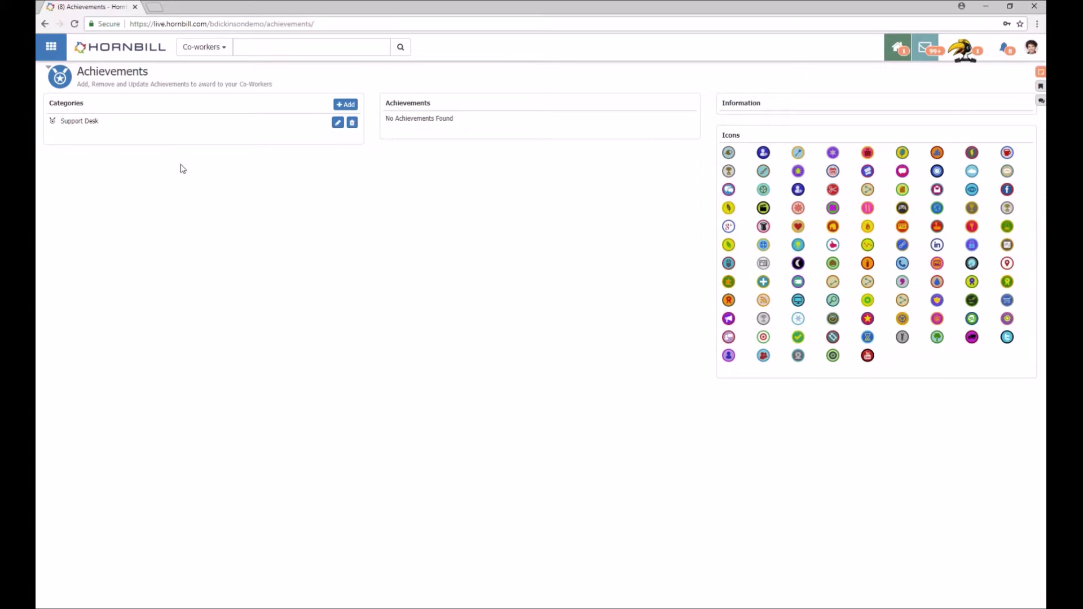
Step: Go to Hornbill Today to view the award post in the News Feed
mouse_move(61, 53)
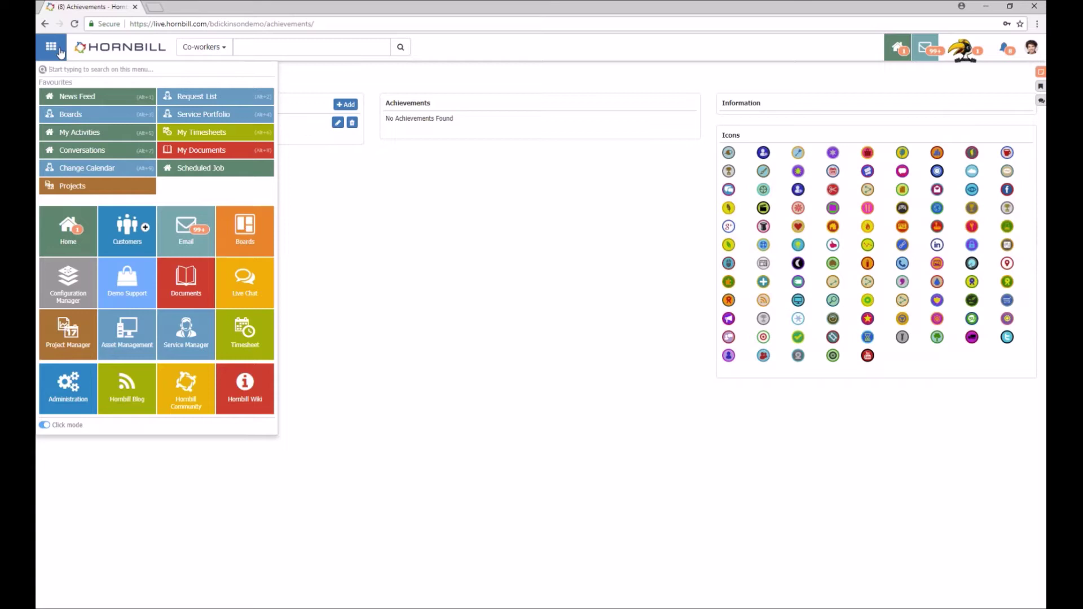
left_click(399, 220)
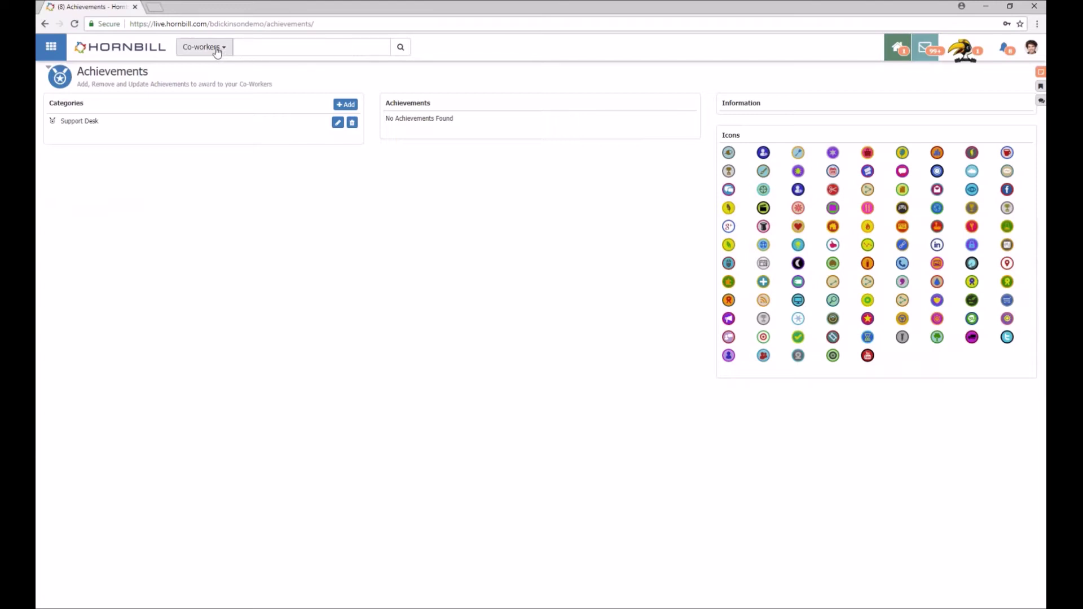
left_click(122, 51)
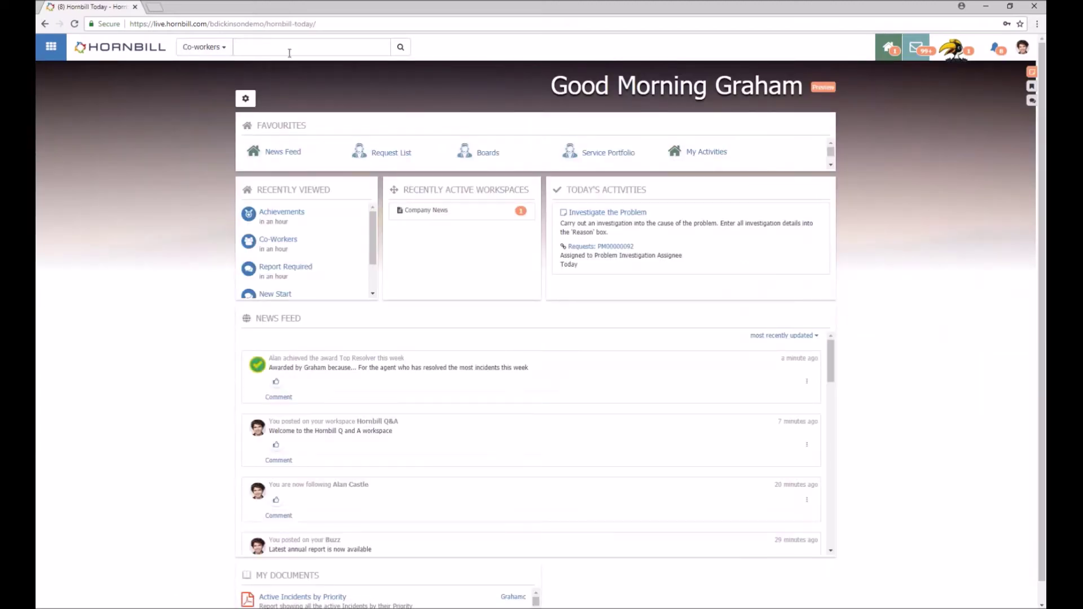
Step: Set the global search scope to Workspaces and search for "VPN"
left_click(205, 53)
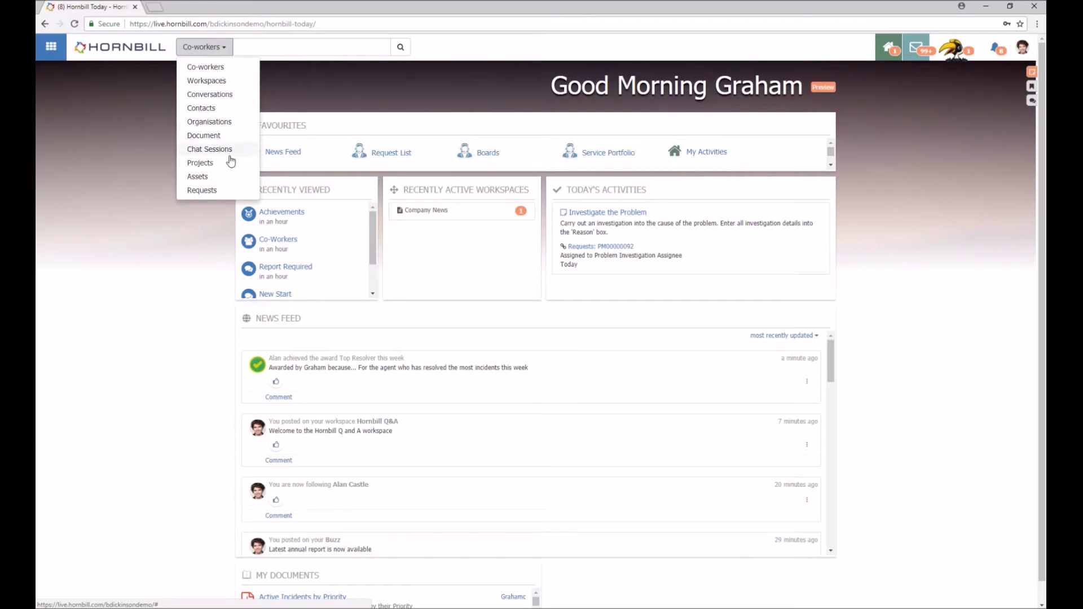
left_click(224, 81)
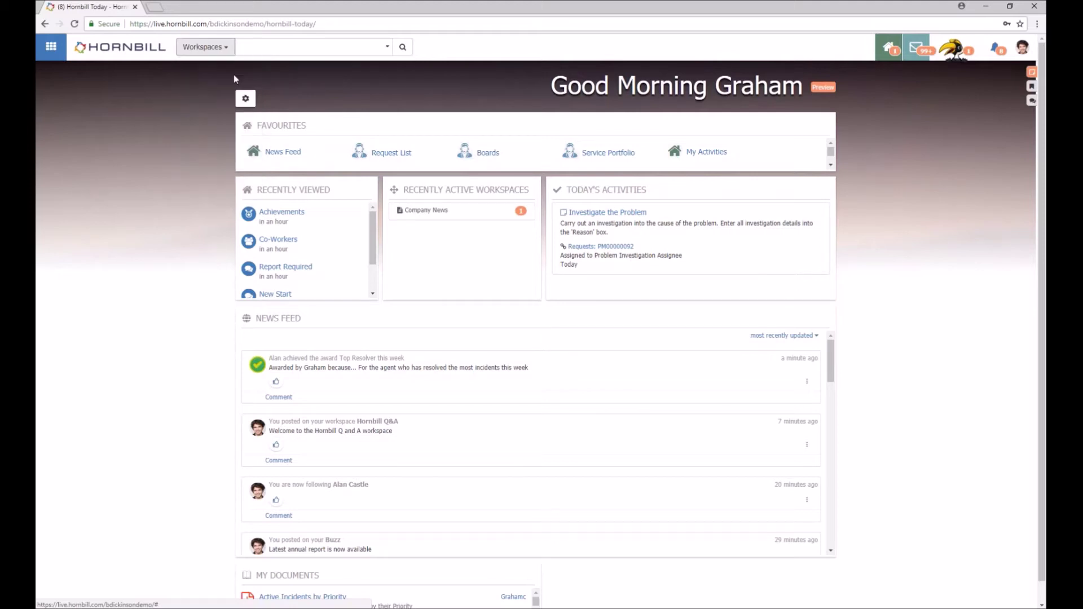
left_click(284, 45)
type("VPN")
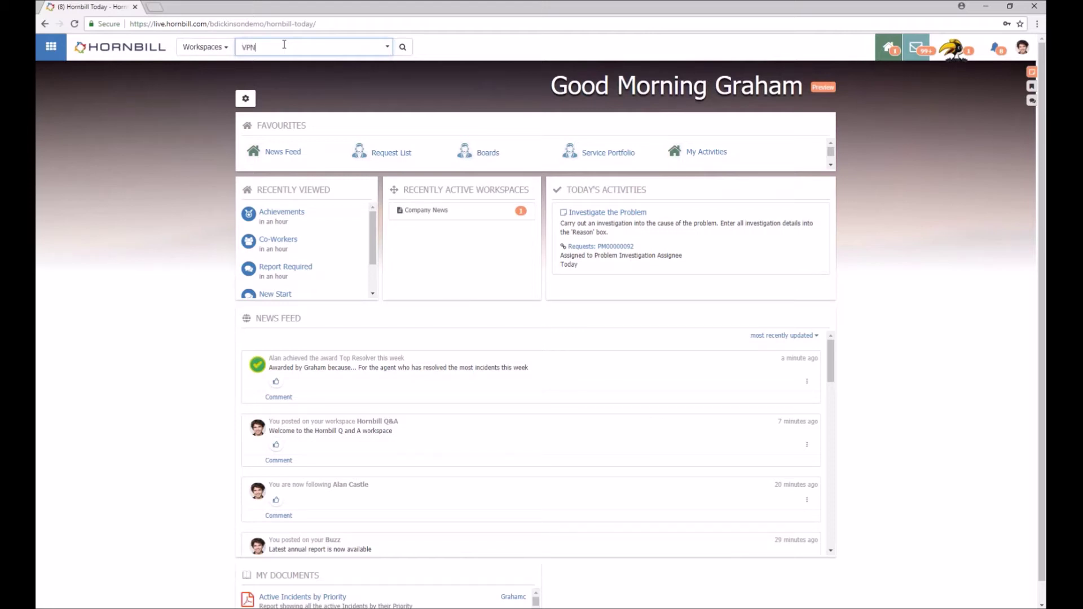
key("Return")
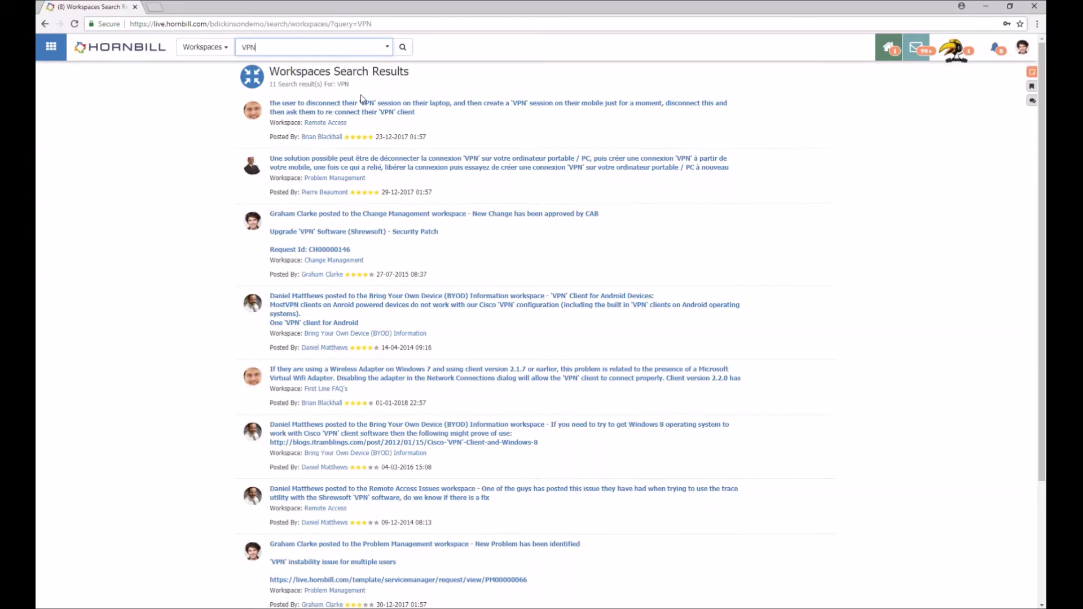
Step: Restrict the "VPN" workspace search to the First Line FAQ's workspace and rerun it
left_click(388, 48)
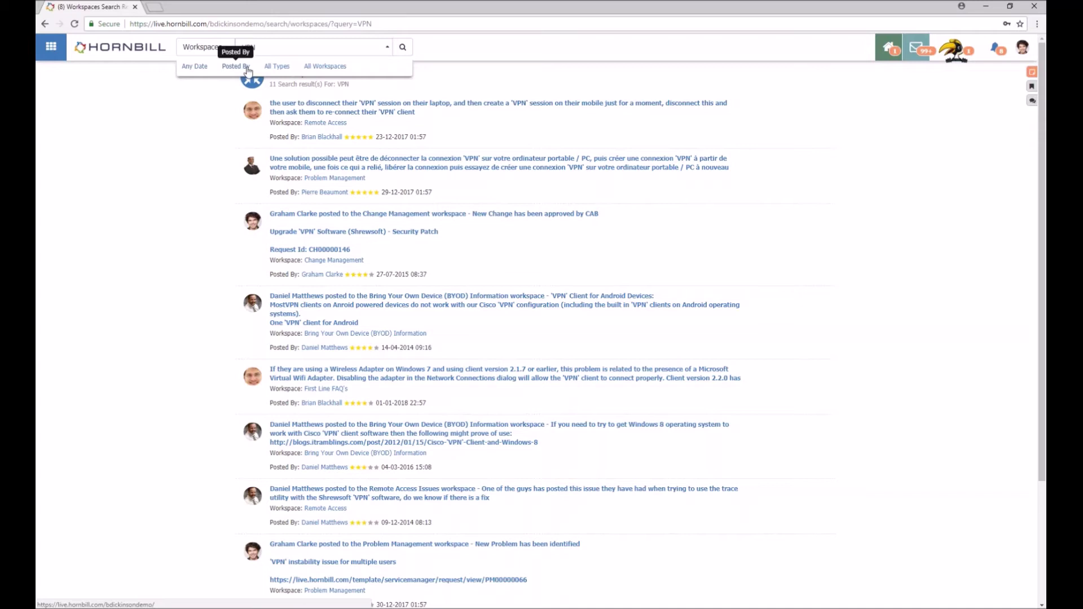
left_click(323, 68)
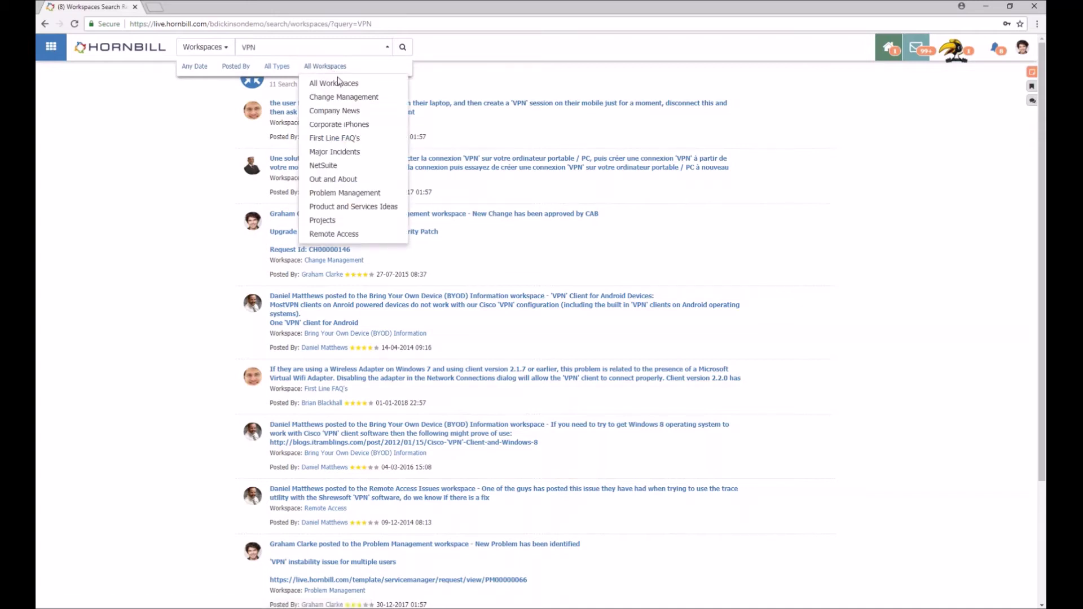
left_click(359, 145)
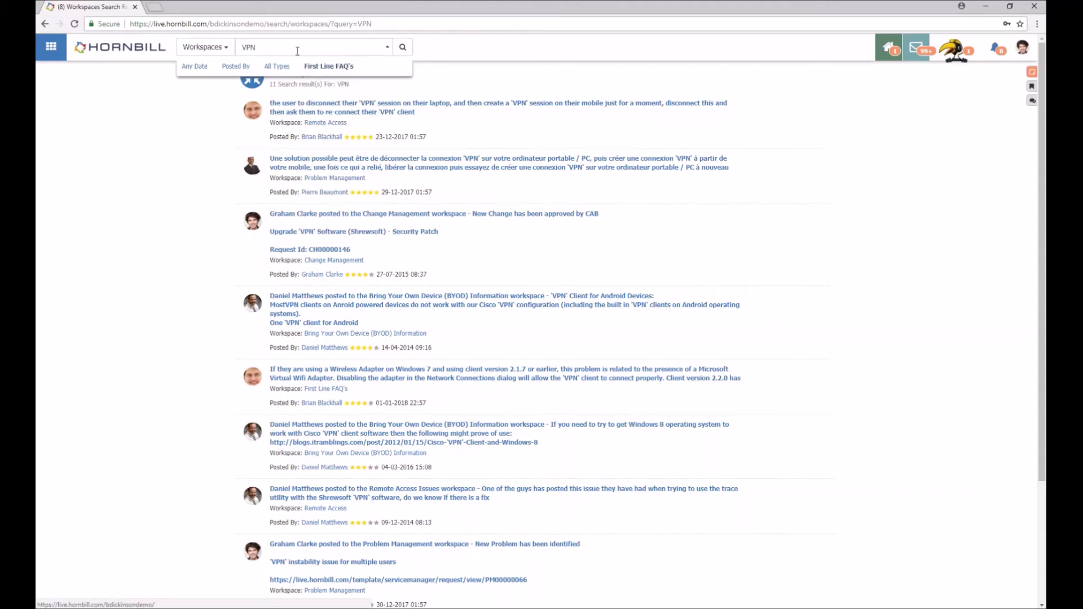
left_click(402, 48)
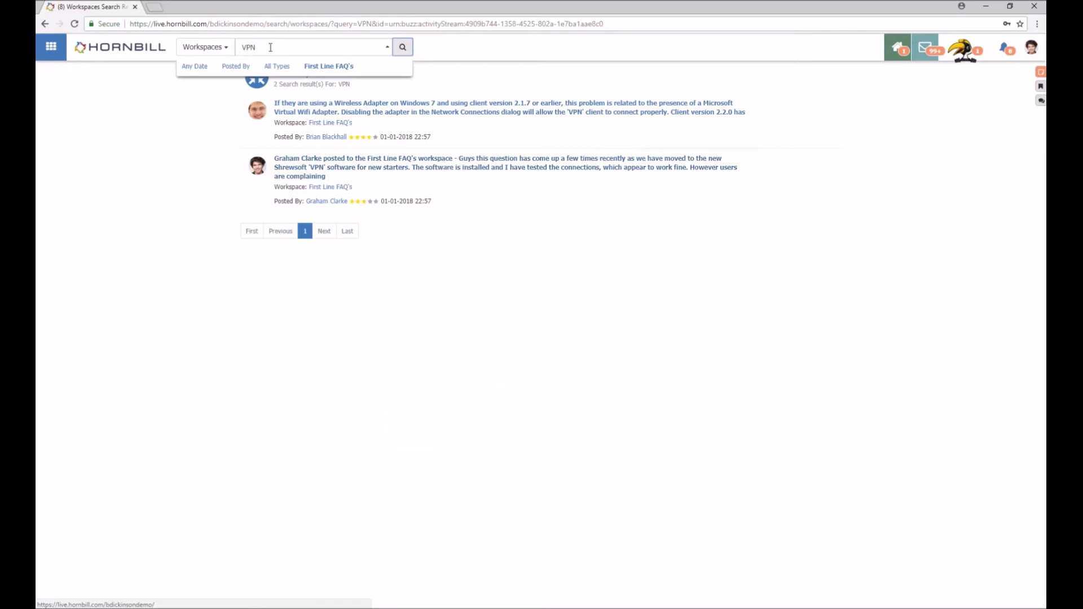
Step: Reset the workspace search filter to All Workspaces and clear the search text
left_click(326, 66)
left_click(330, 82)
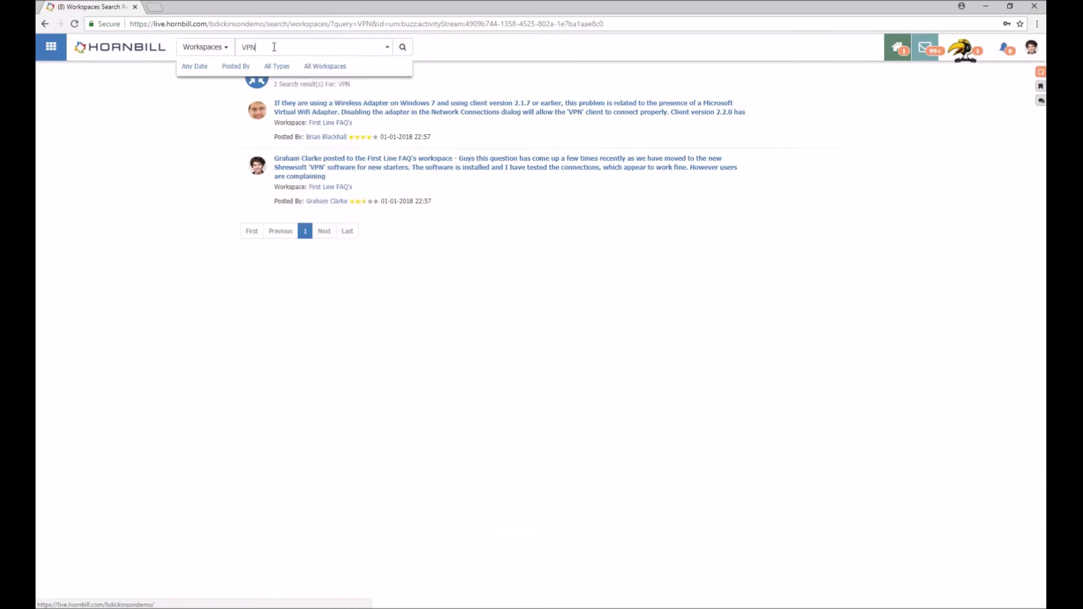
left_click_drag(280, 47, 205, 44)
key("BackSpace")
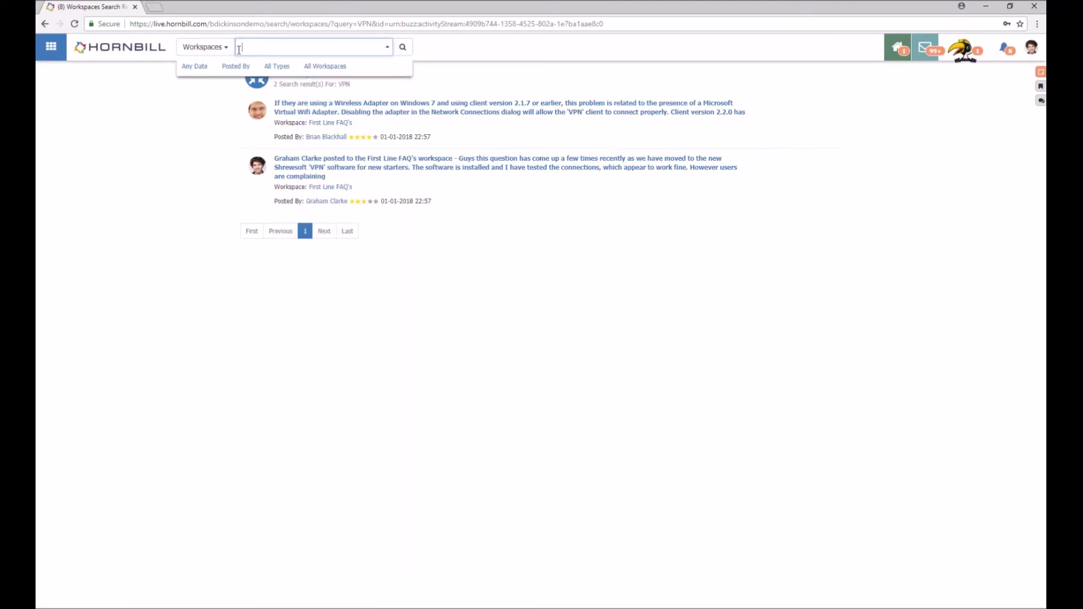
Step: Set the global search scope to Conversations, search for "report" and open the "Report Required" conversation
left_click(226, 47)
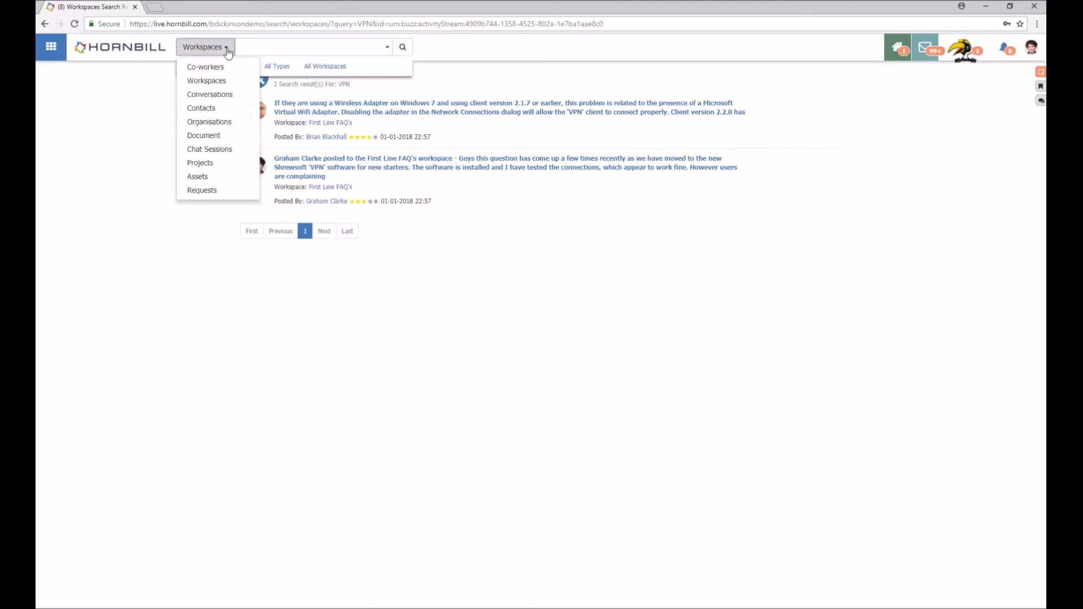
left_click(225, 92)
left_click(274, 51)
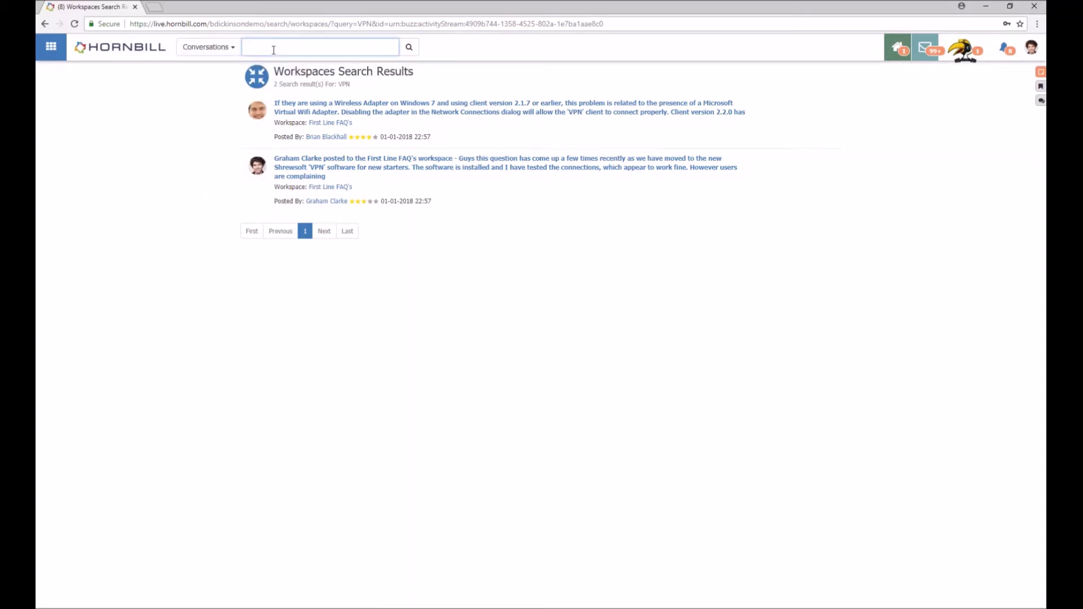
type("report")
key("Return")
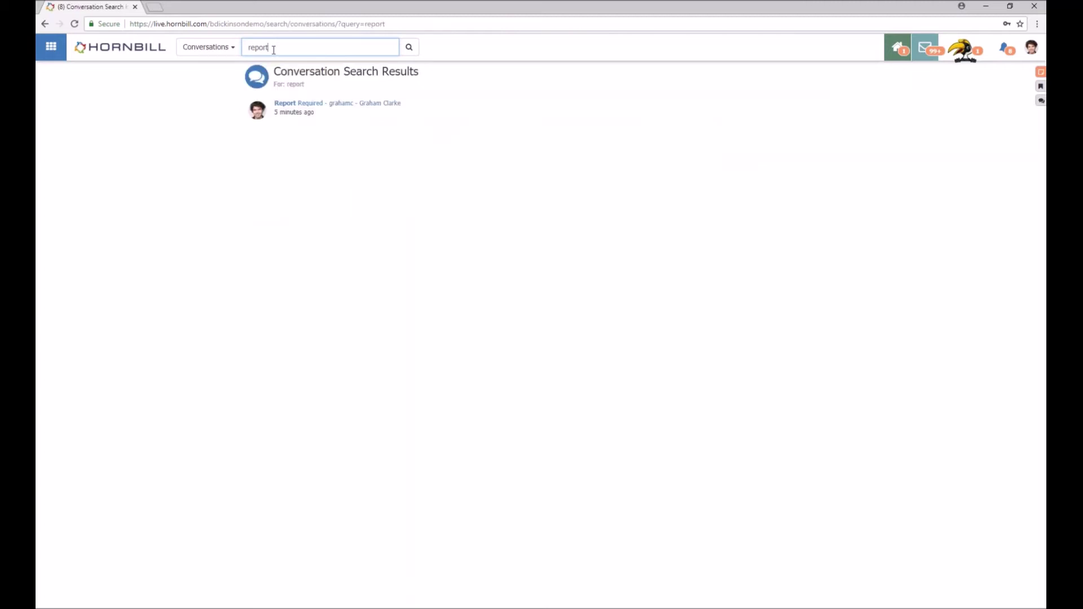
left_click(286, 104)
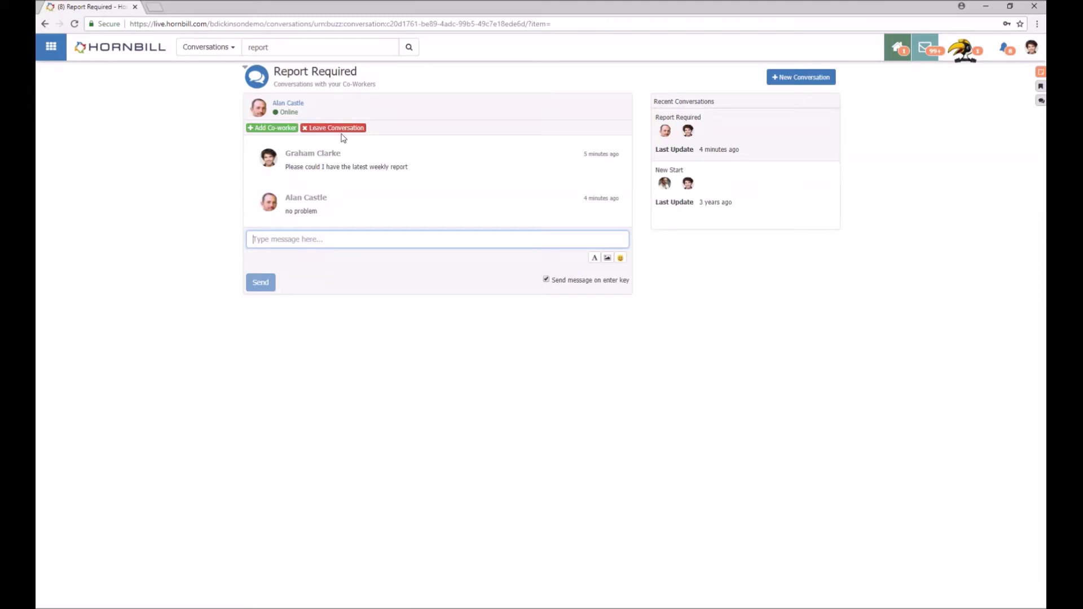
Step: Set the global search scope to Requests and search for "report"
left_click(210, 50)
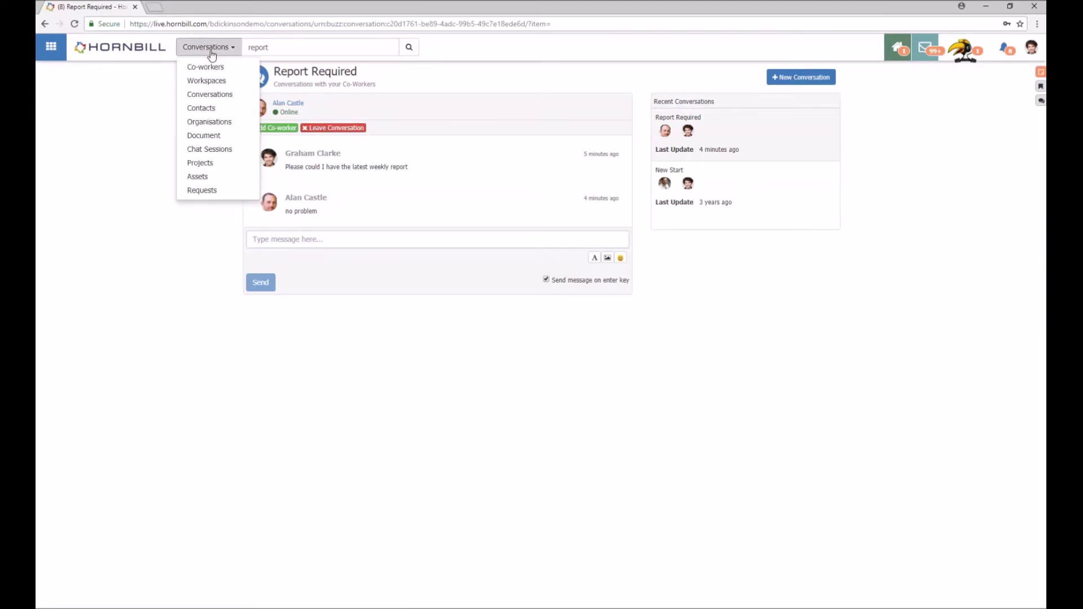
left_click(208, 190)
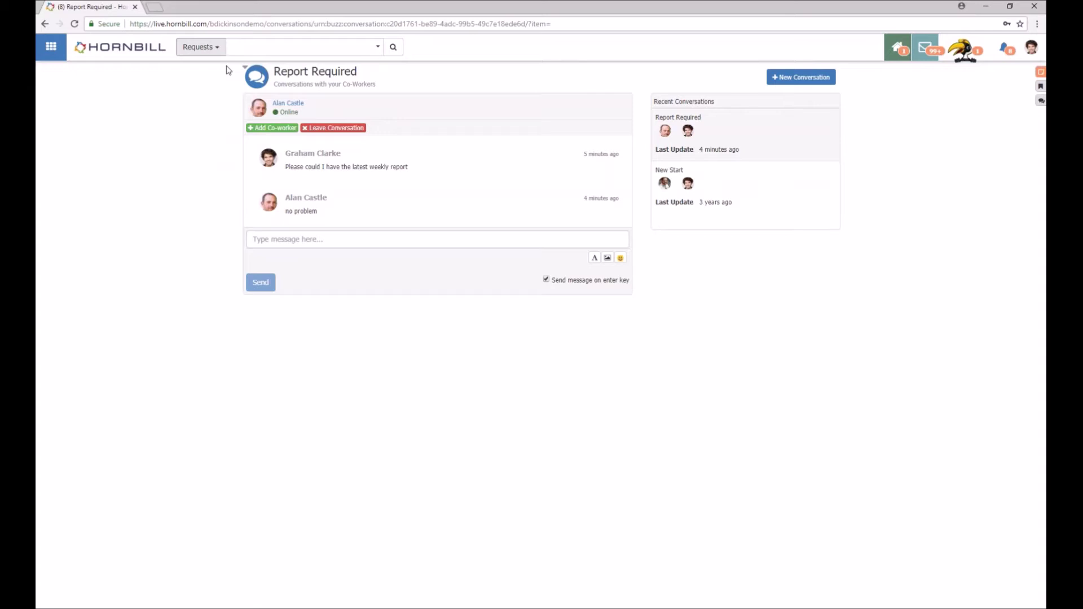
left_click(276, 45)
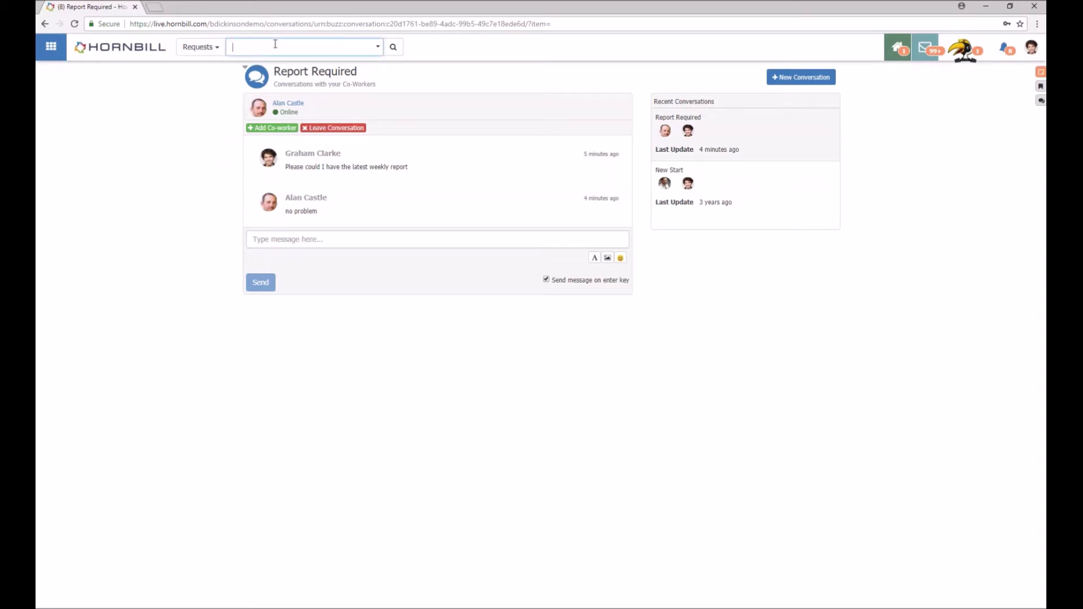
type("report")
key("Return")
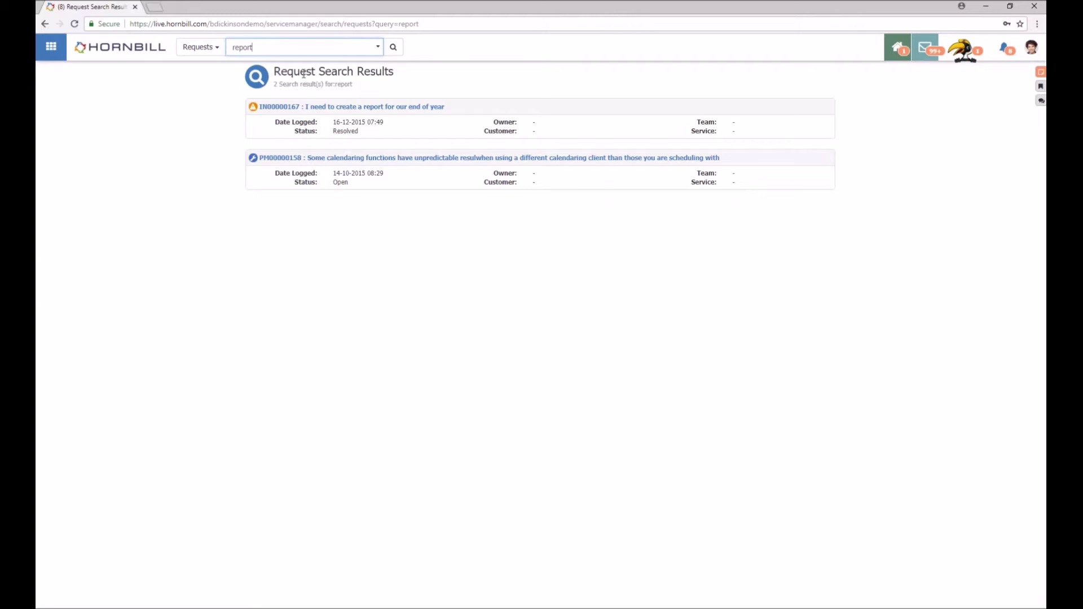
Step: Restrict the "report" request search to the Incident type and rerun it
left_click(378, 47)
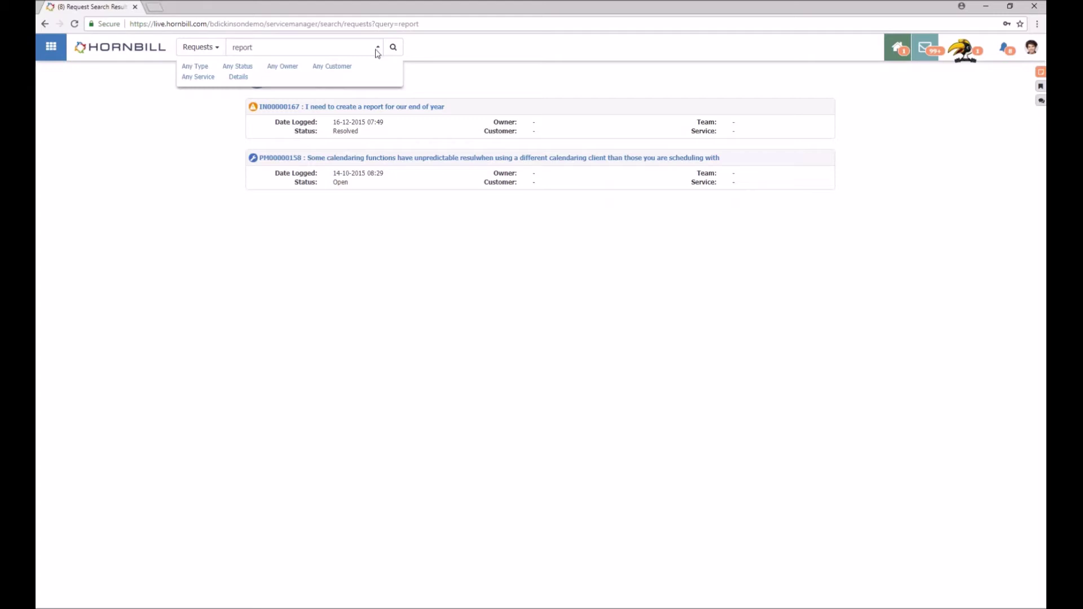
left_click(197, 69)
left_click(209, 98)
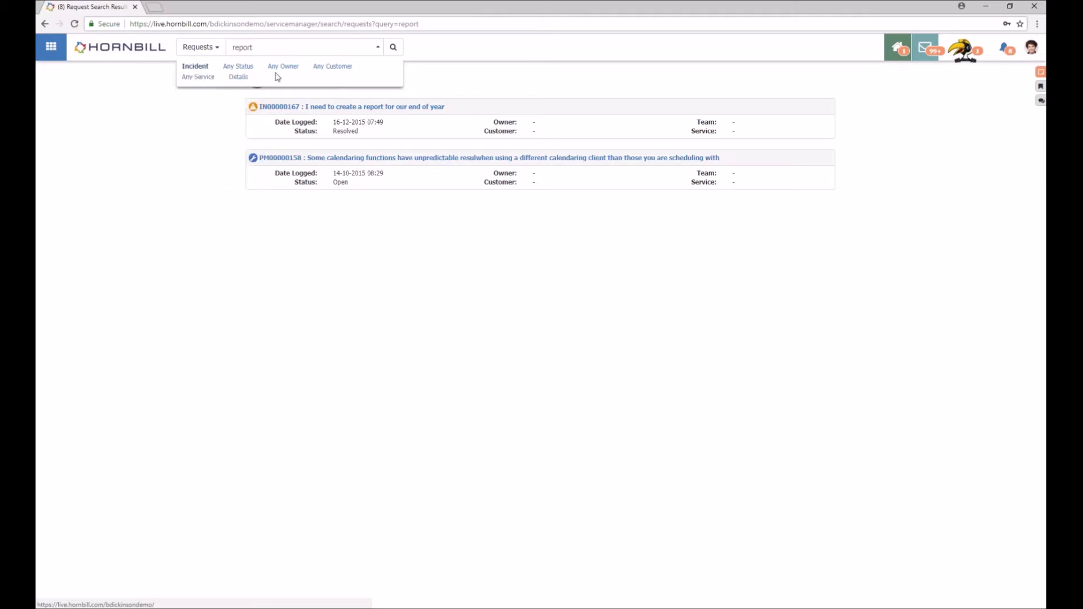
left_click(392, 49)
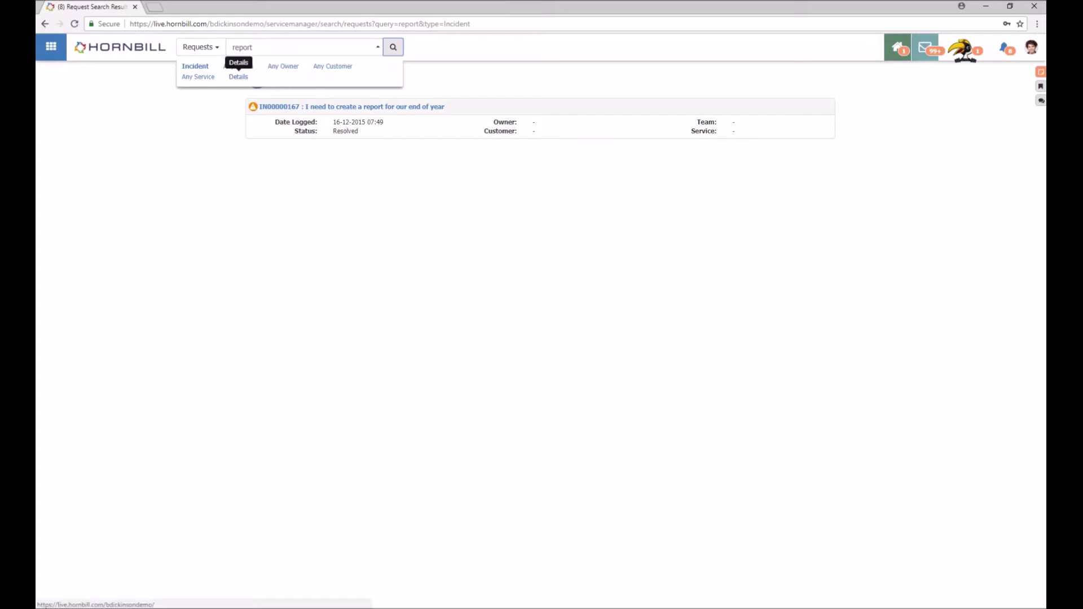
Step: Switch the request search from Details to Timeline and back to Details
left_click(239, 76)
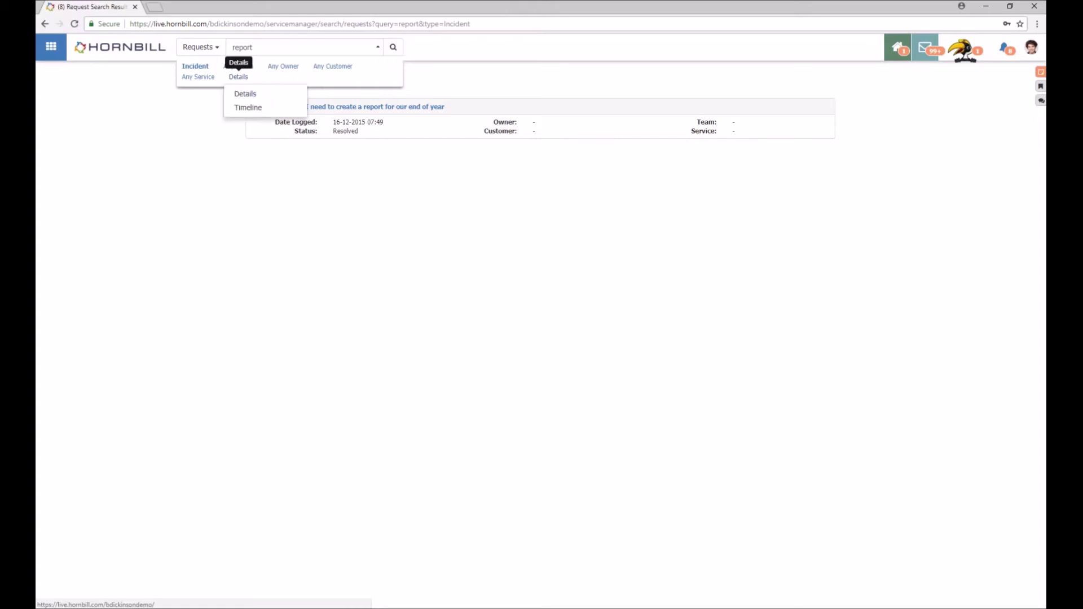
left_click(251, 109)
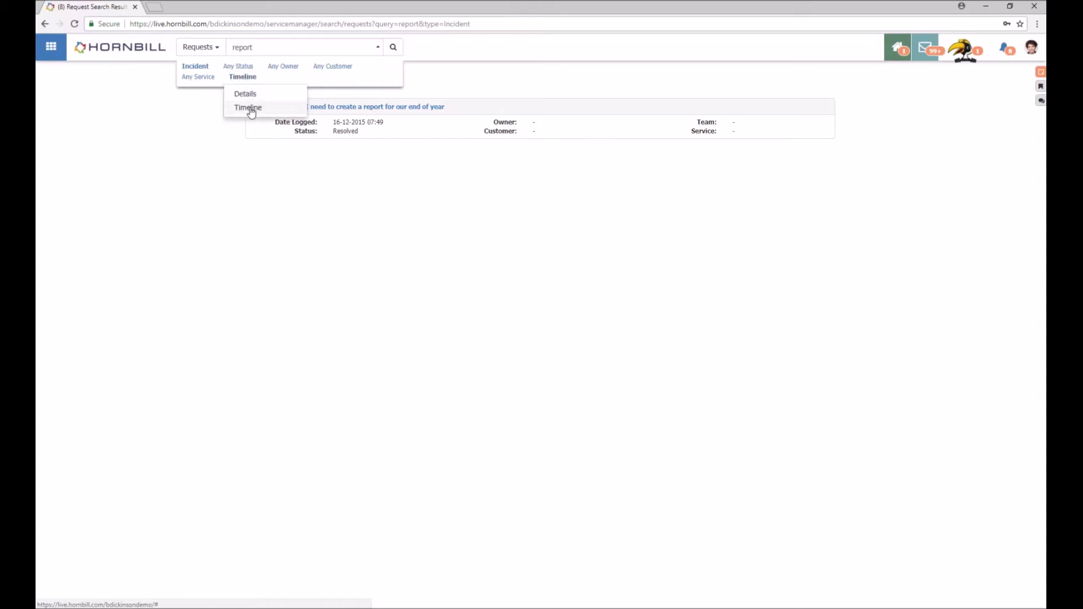
left_click(250, 79)
left_click(254, 95)
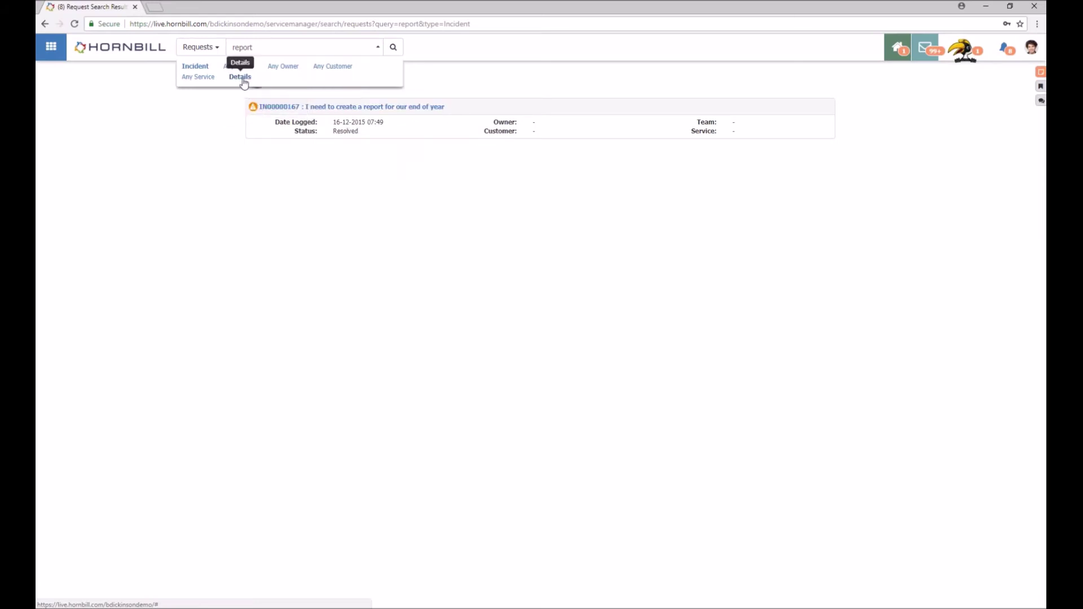
Step: Review the Details and Timeline options of the request search and close the search filters
left_click(243, 79)
left_click(243, 80)
left_click(242, 80)
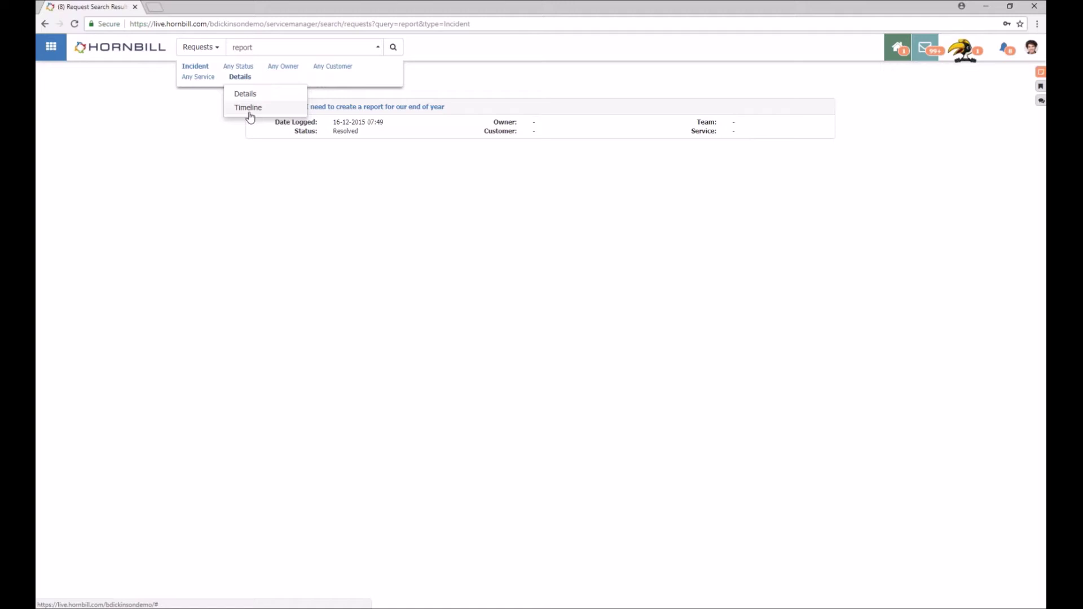
left_click(229, 47)
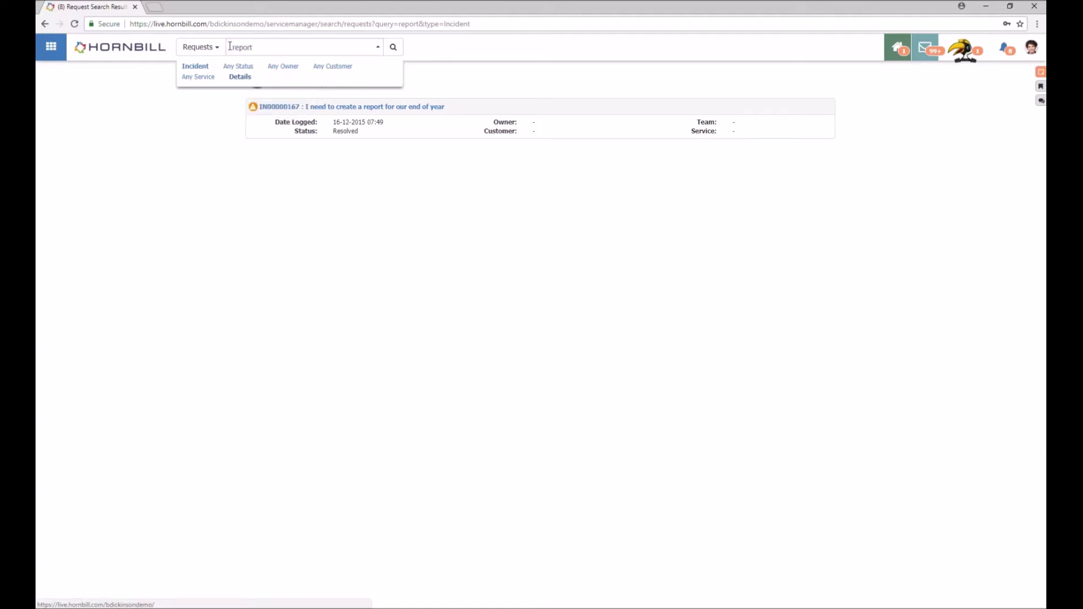
left_click(222, 46)
left_click(244, 45)
left_click(378, 46)
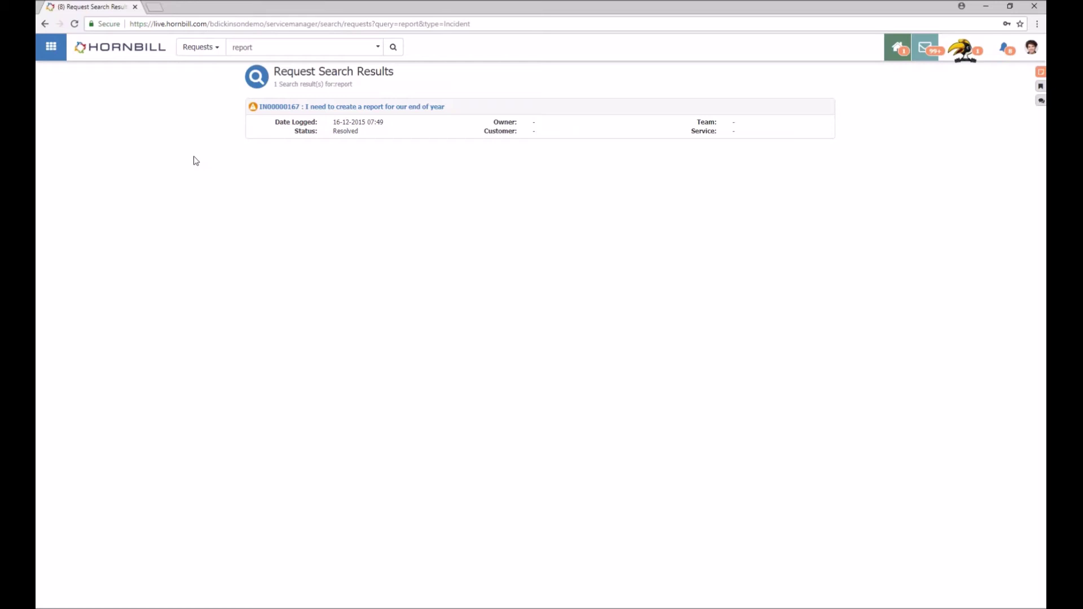
Step: Open request IN00000167 directly by its ID with Quick Search
key("ctrl+shift+f")
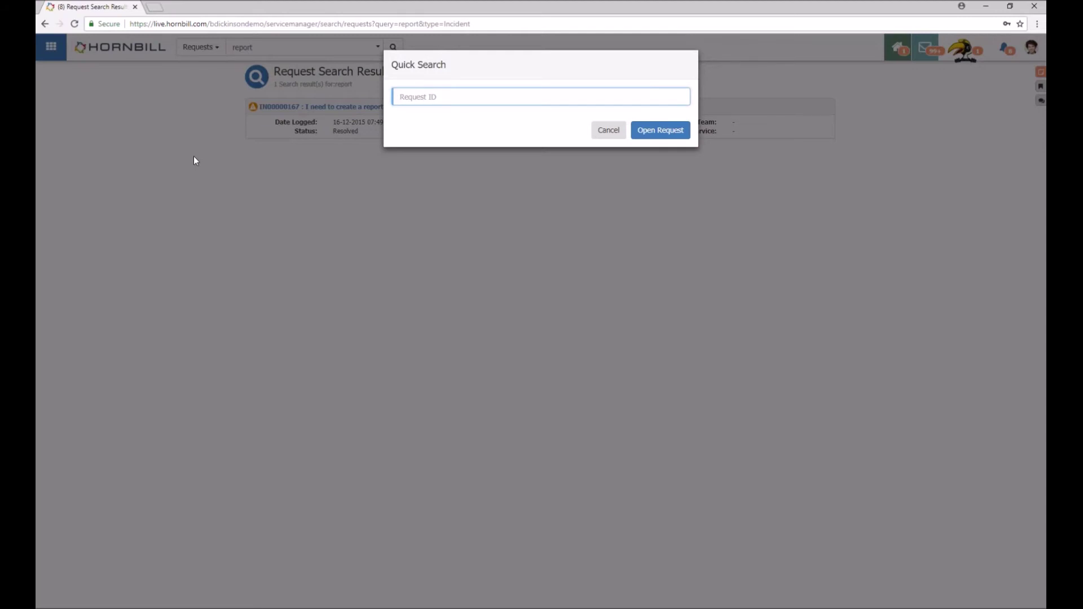
type("IN00000167")
key("Return")
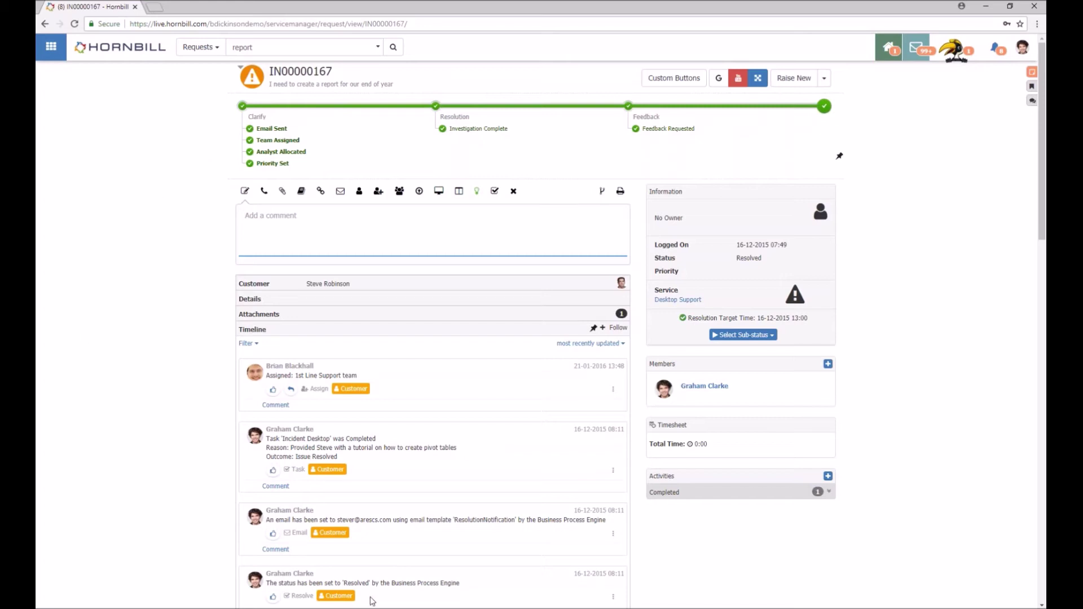
Step: Switch to the PowerPoint presentation and run the slide show from the Collaborative ITSM slide to the "But your digital workplace feels like this!" slide
key("alt+Tab")
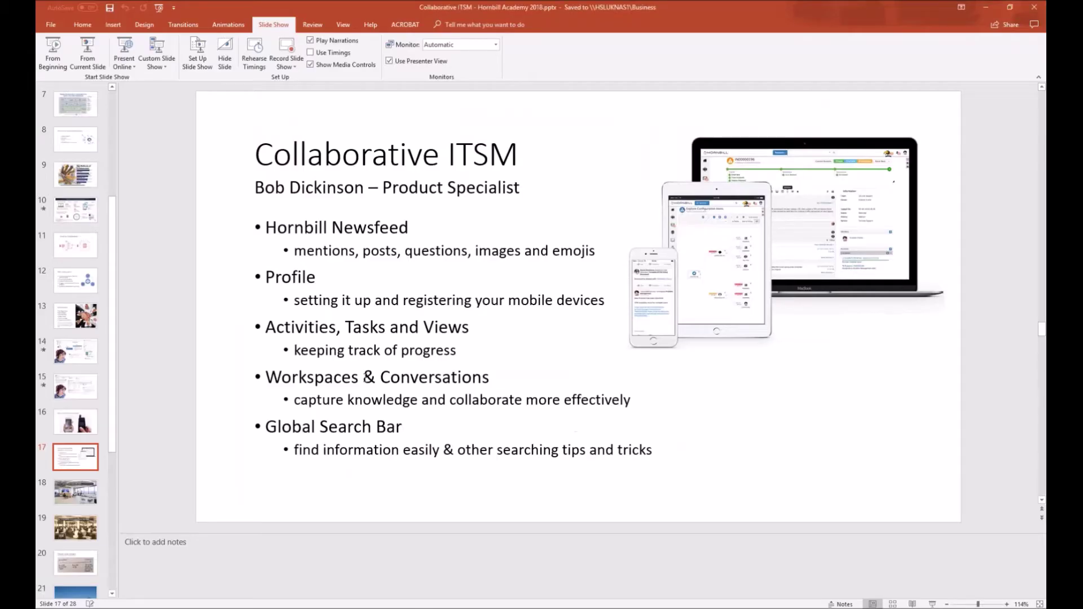
left_click(95, 58)
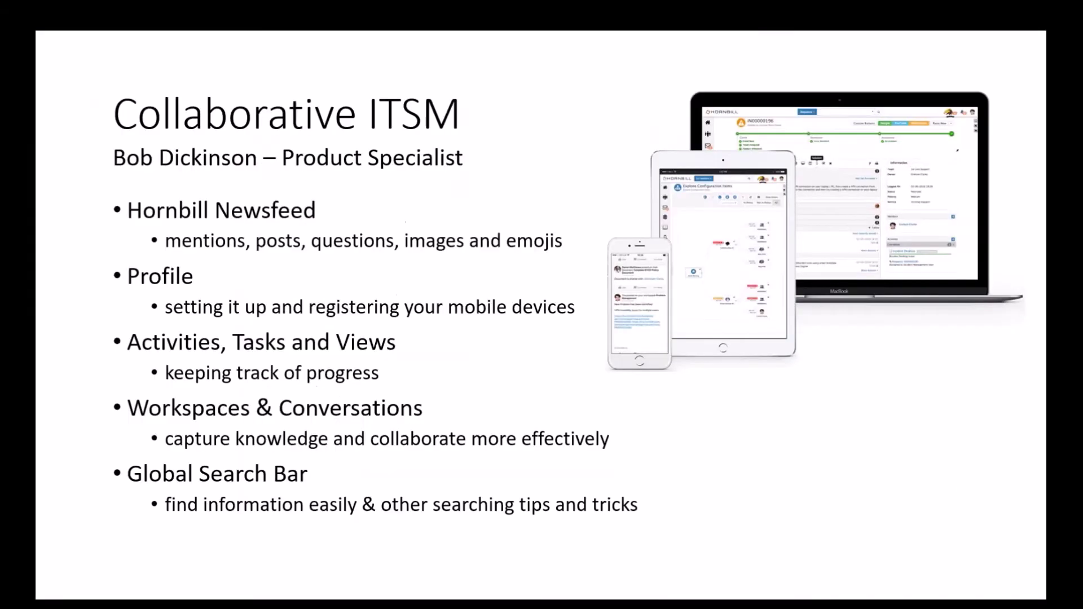
left_click(388, 310)
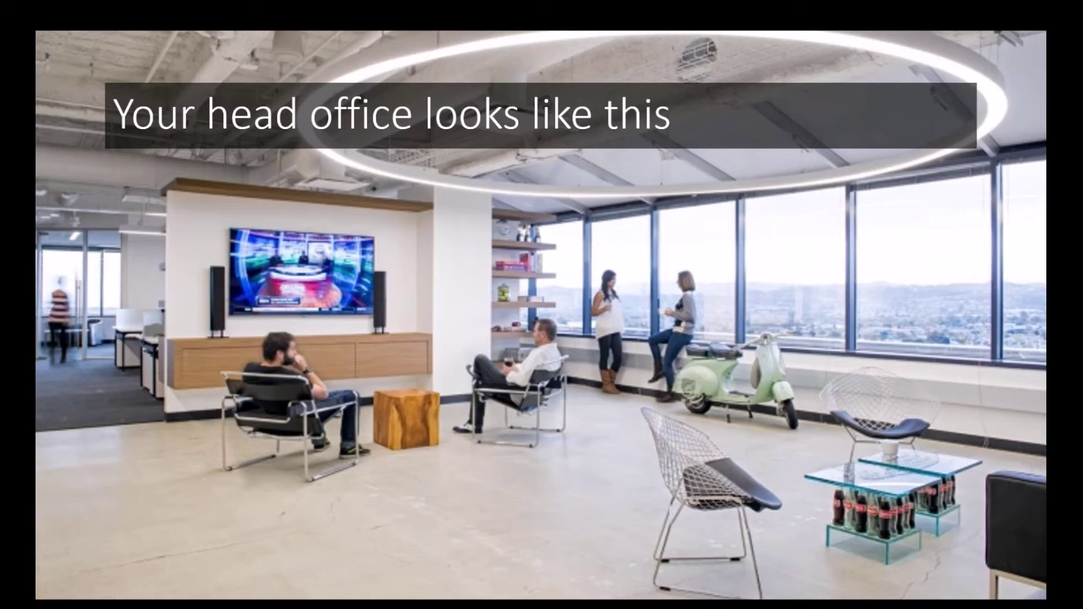
key("Right")
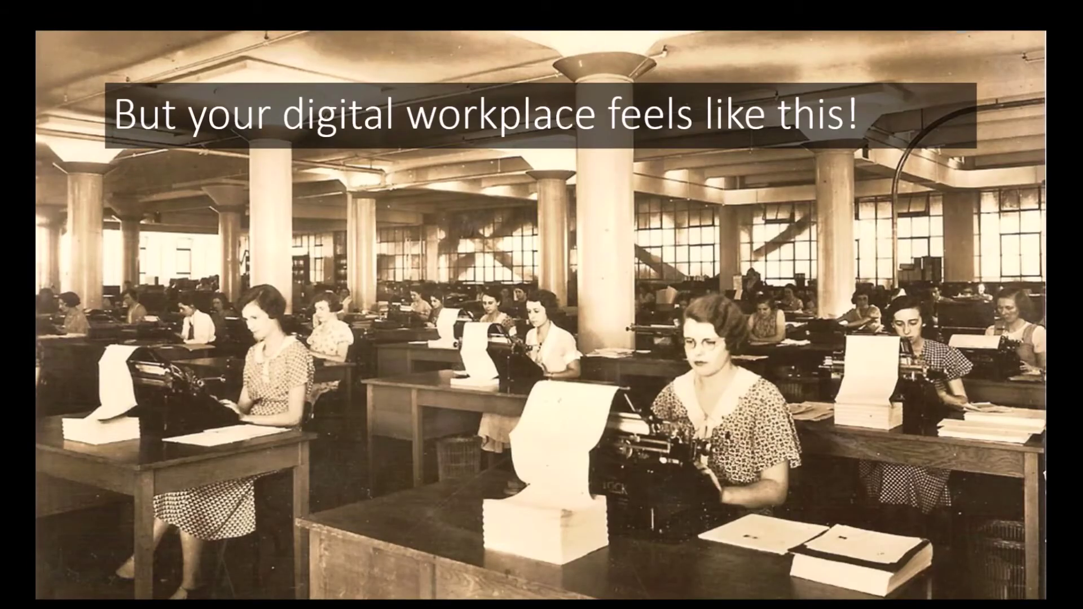